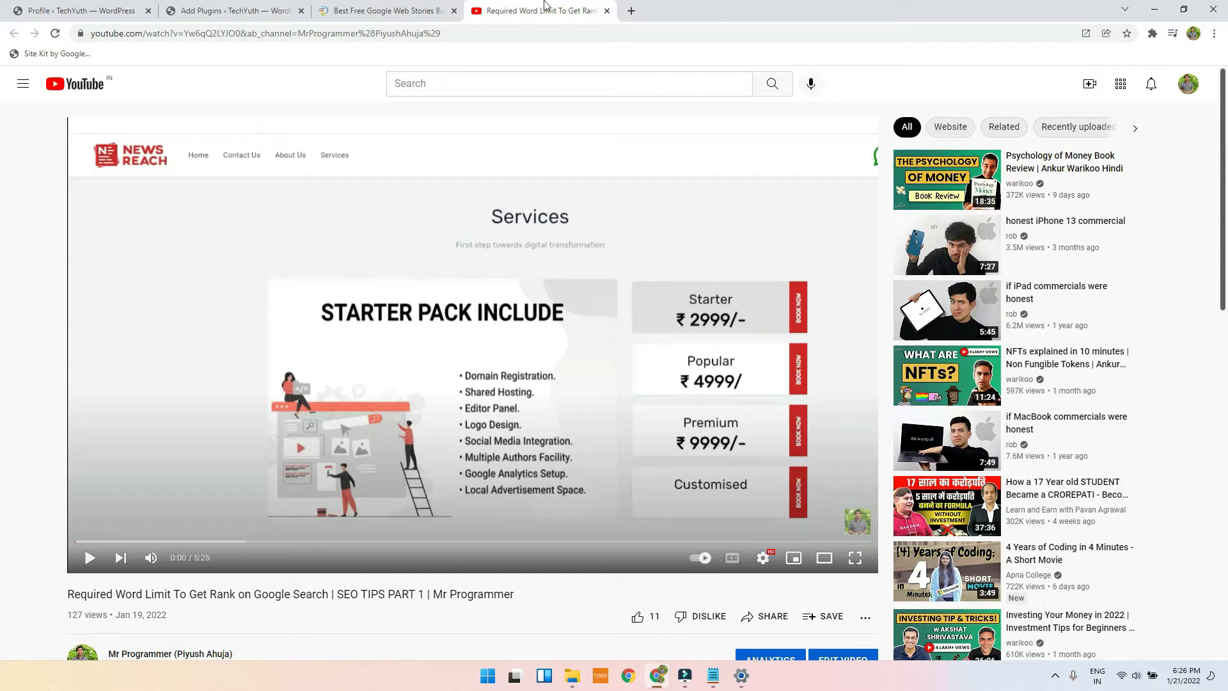
# Step: Open a new WordPress post in the block editor, look over its layout, and return to the posts list
pyautogui.click(182, 6)
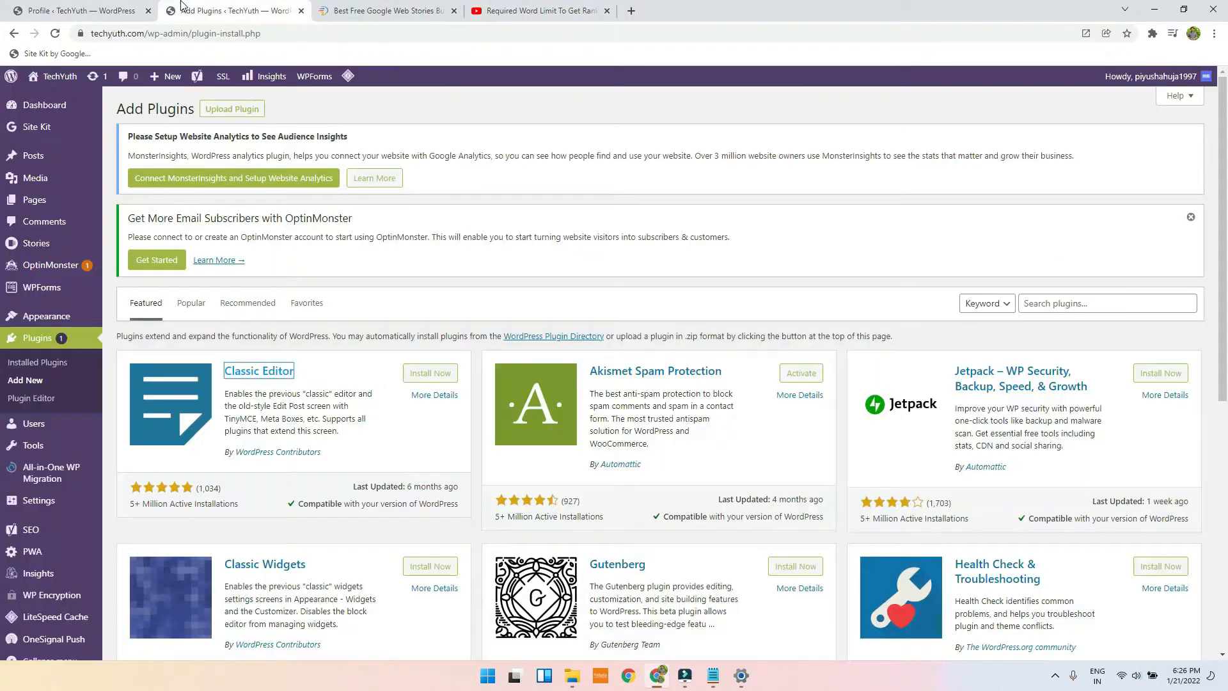
pyautogui.moveTo(53, 197)
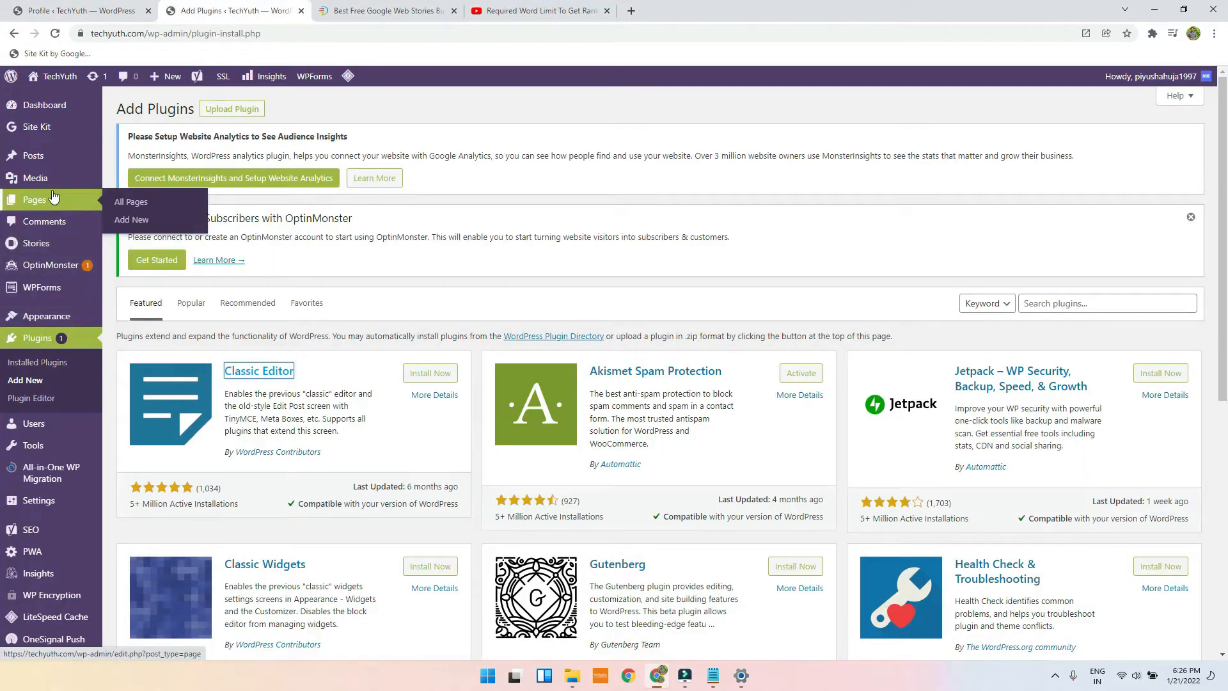
pyautogui.click(60, 157)
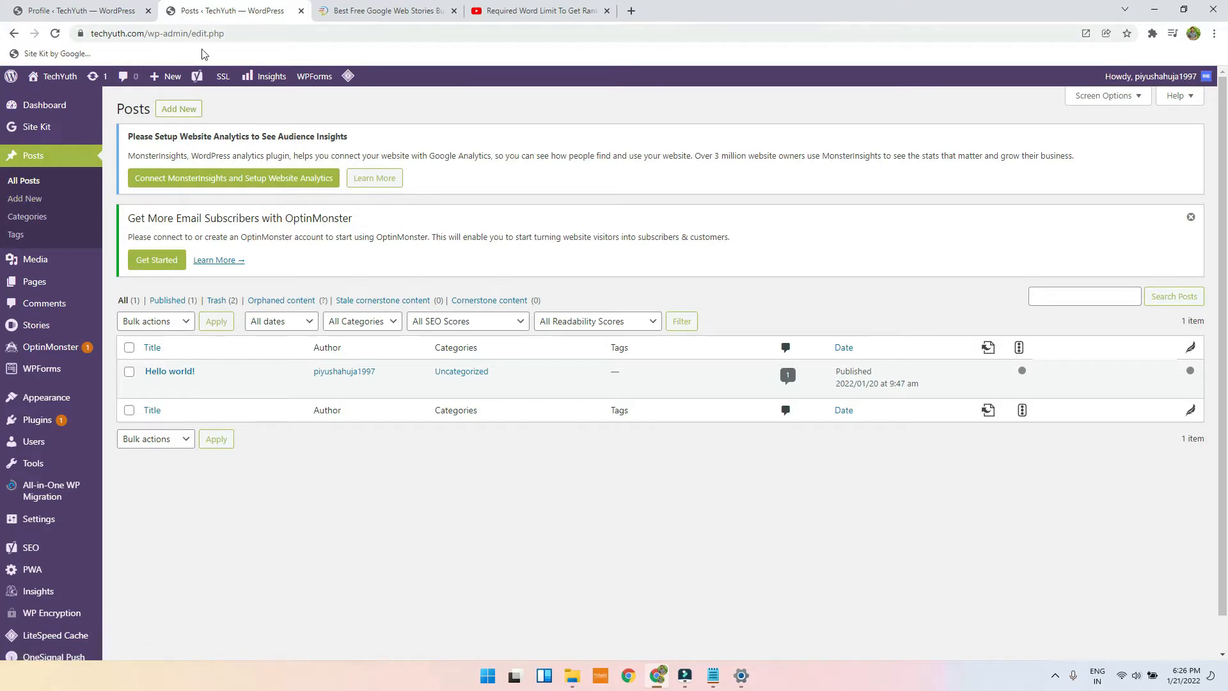
pyautogui.moveTo(160, 81)
pyautogui.click(179, 110)
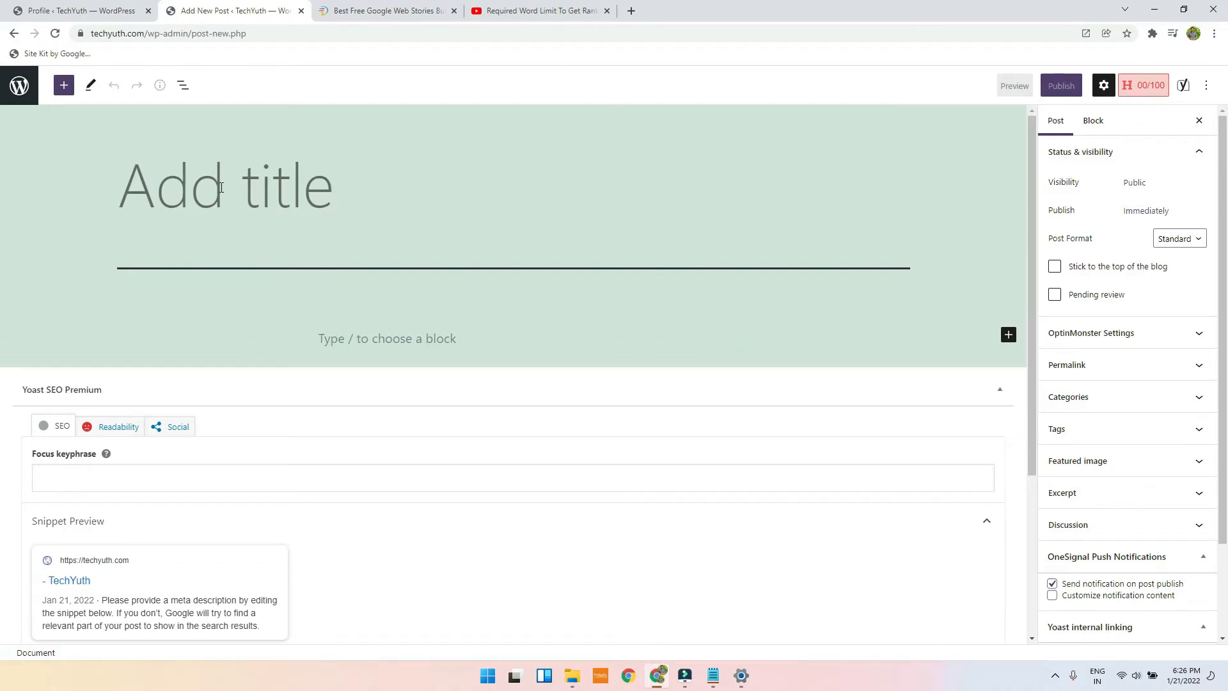
pyautogui.scroll(-4, 679, 336)
pyautogui.scroll(4, 529, 397)
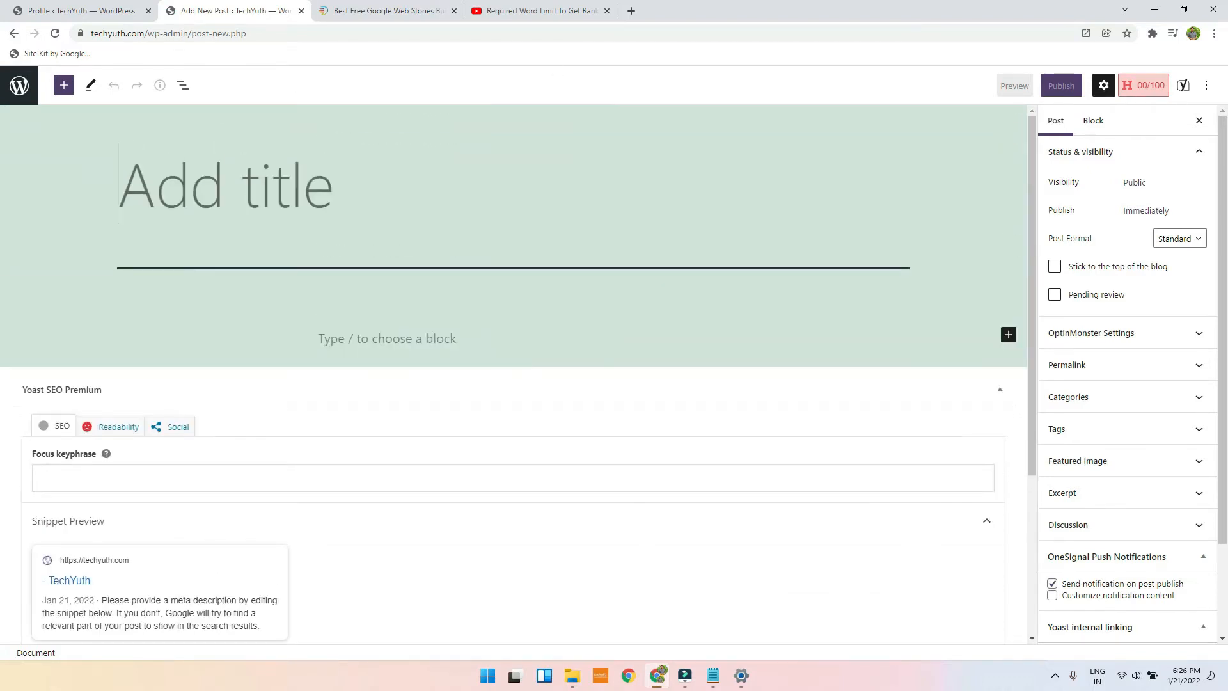
pyautogui.click(18, 85)
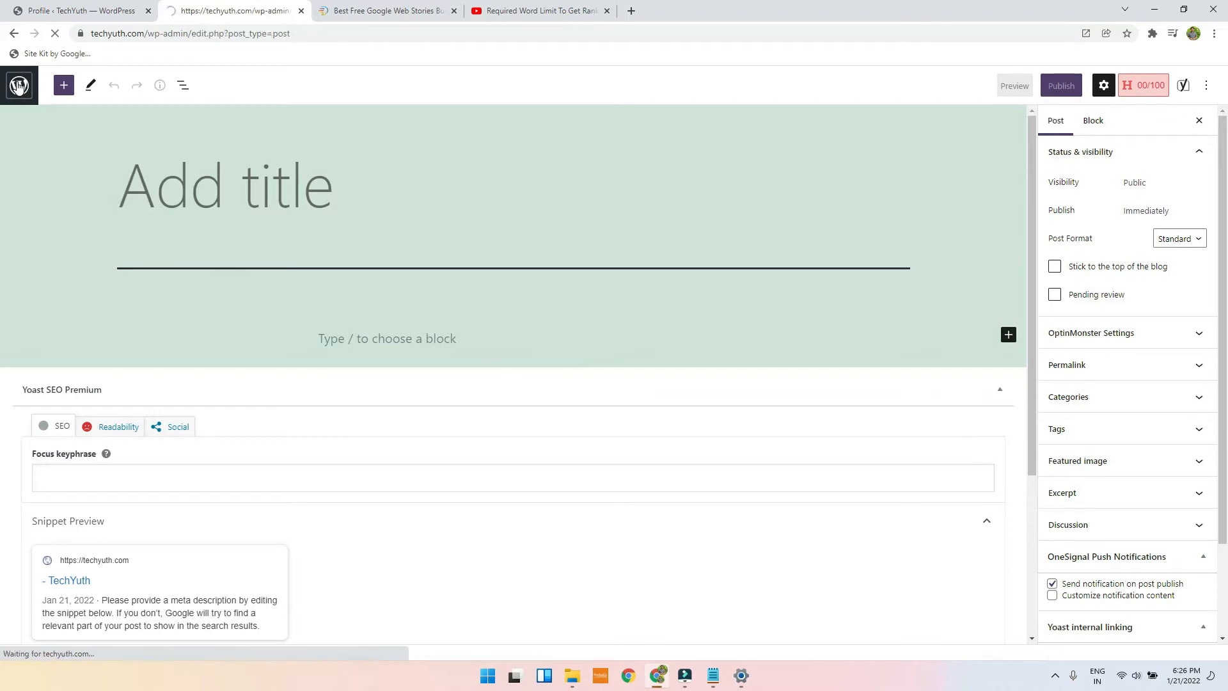
# Step: Install and activate the Classic Editor plugin from the Add Plugins page
pyautogui.click(57, 416)
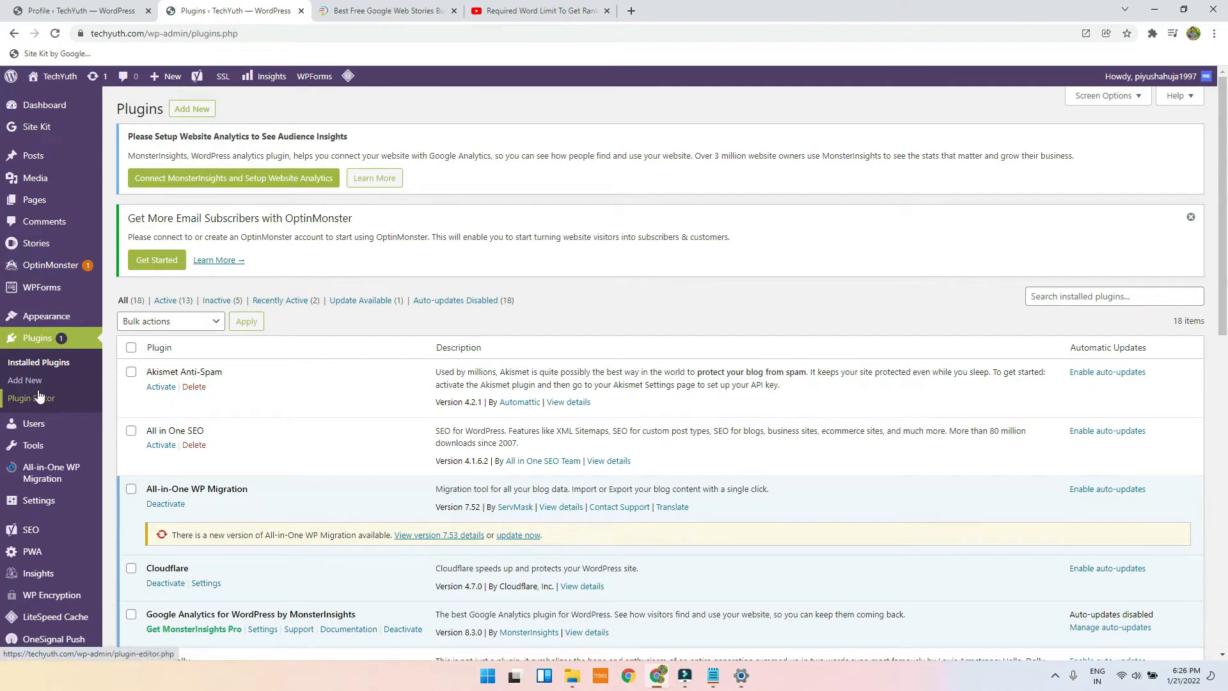
pyautogui.click(26, 380)
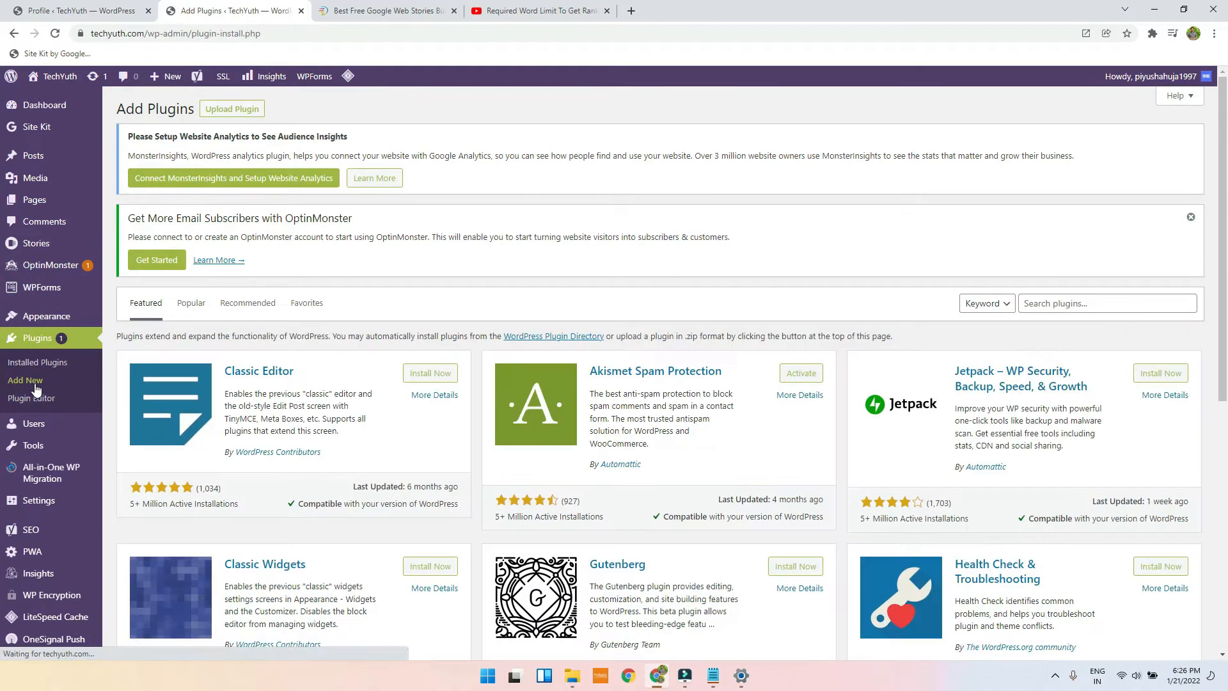
pyautogui.click(427, 376)
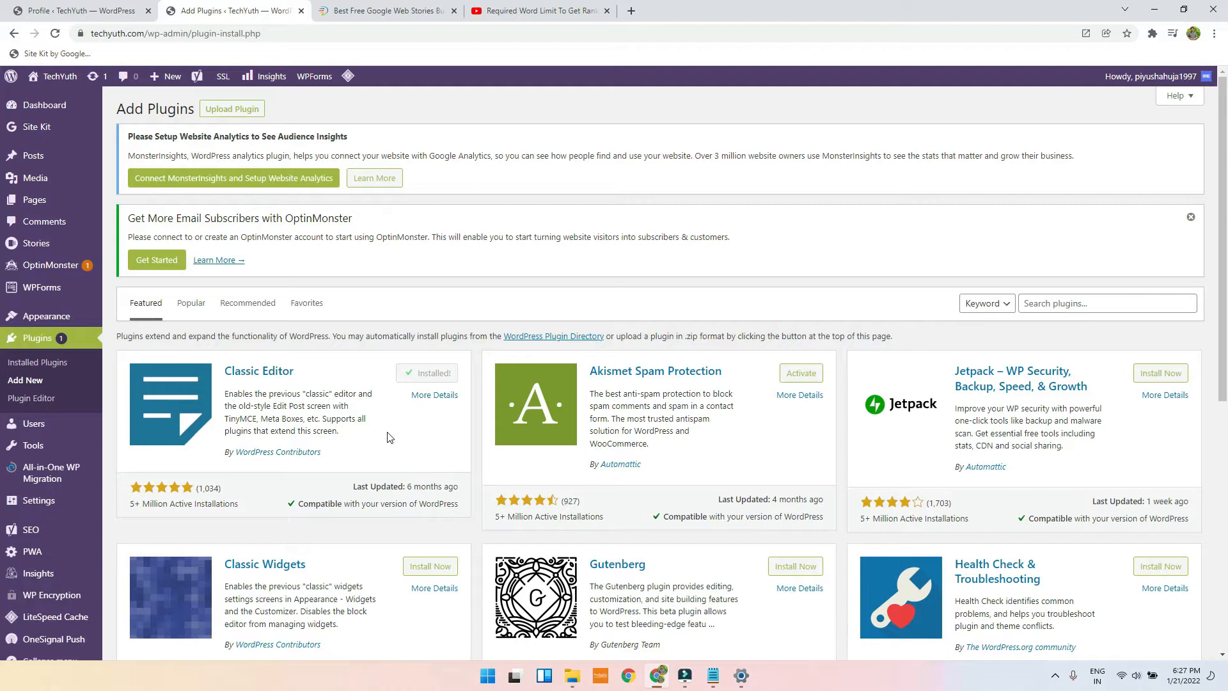
pyautogui.click(434, 383)
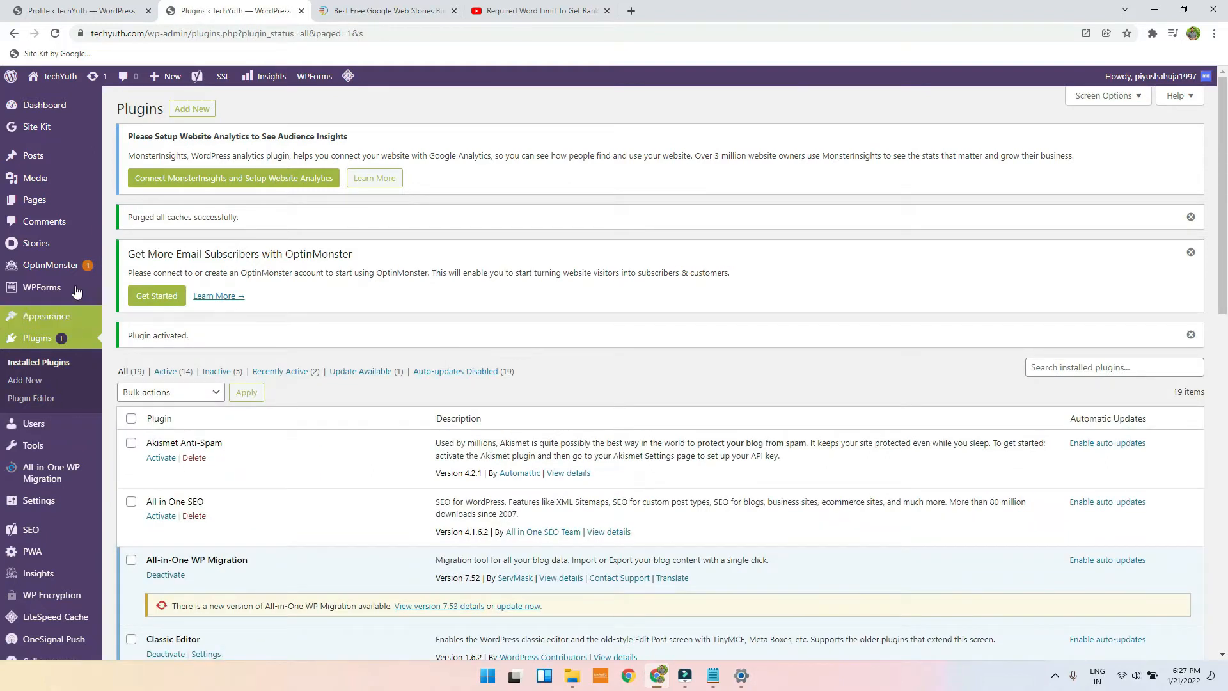
# Step: Open a new post in the classic editor to examine its layout, and dismiss the OptinMonster subscribers notice
pyautogui.click(48, 163)
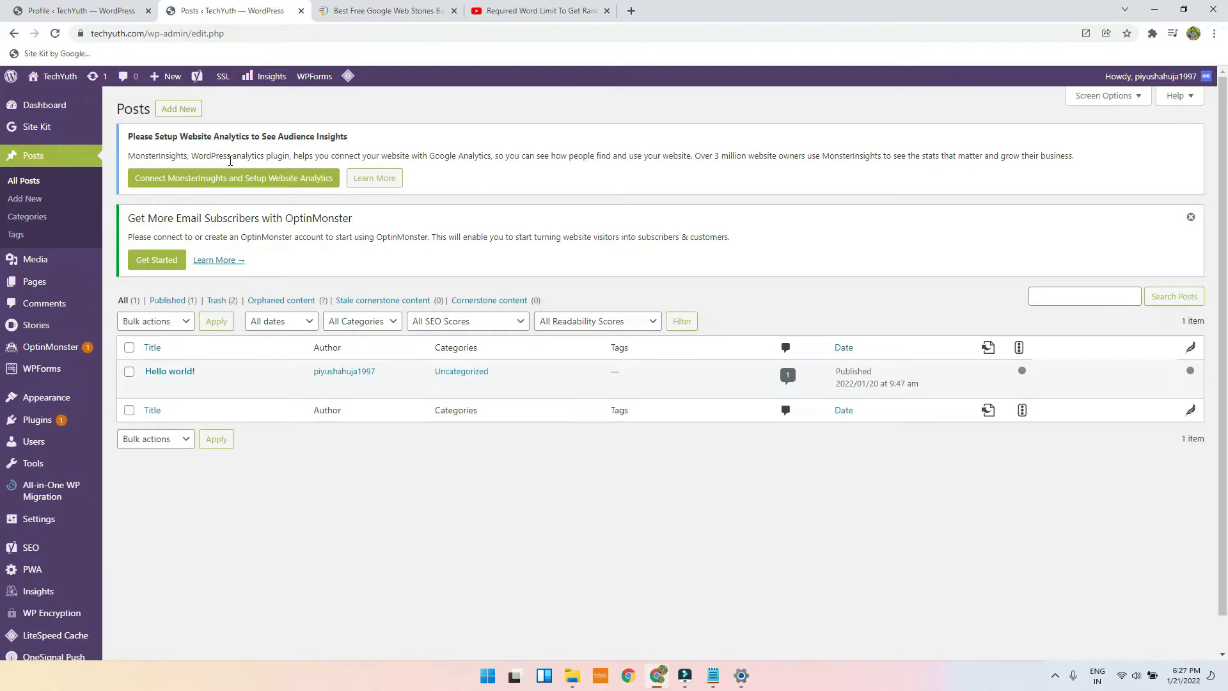
pyautogui.click(184, 109)
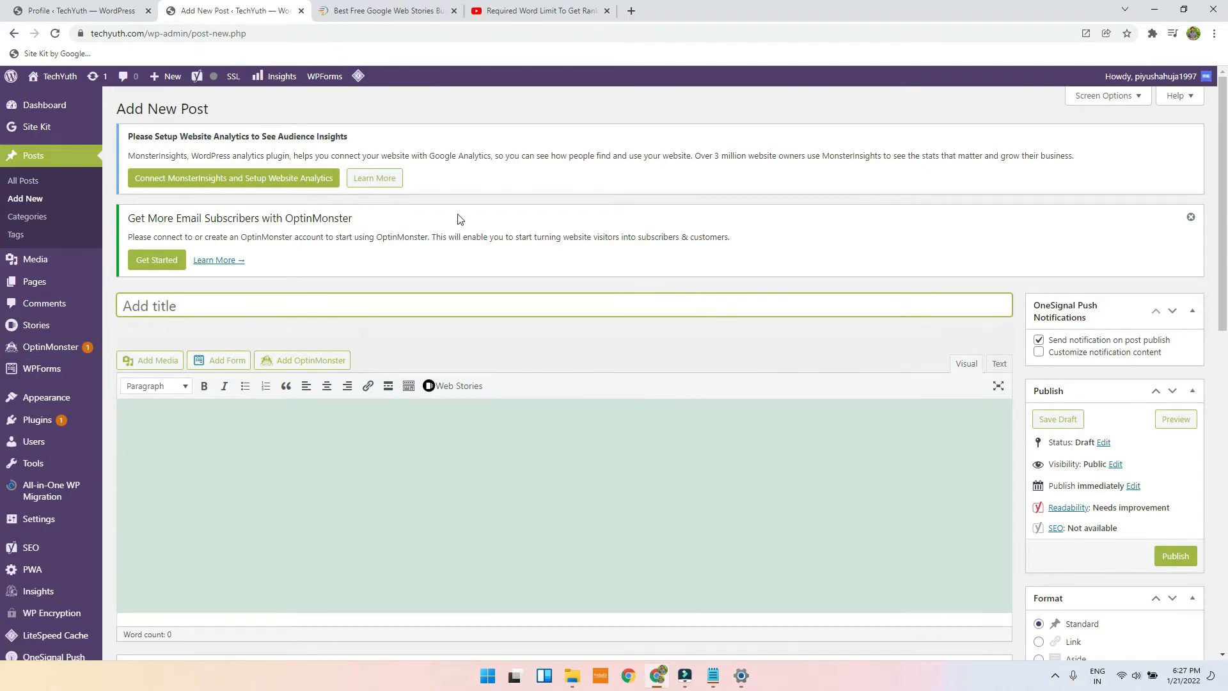
pyautogui.scroll(-7, 653, 390)
pyautogui.scroll(7, 655, 362)
pyautogui.click(256, 294)
pyautogui.click(292, 478)
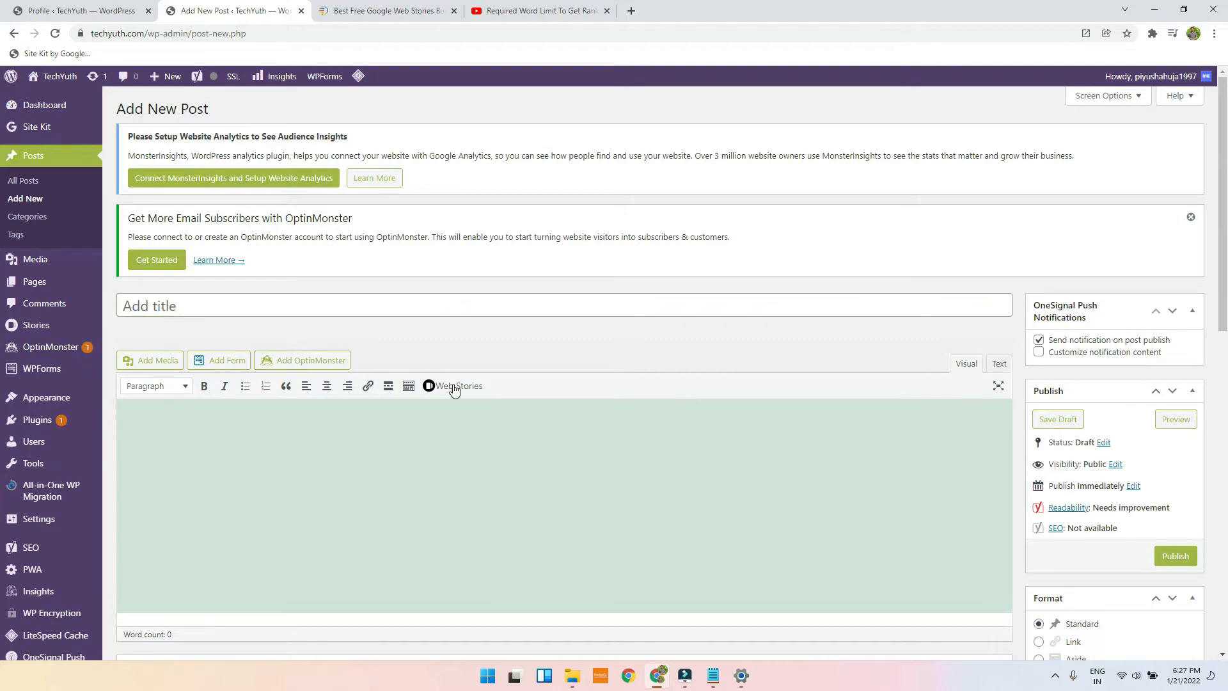
pyautogui.scroll(-7, 417, 460)
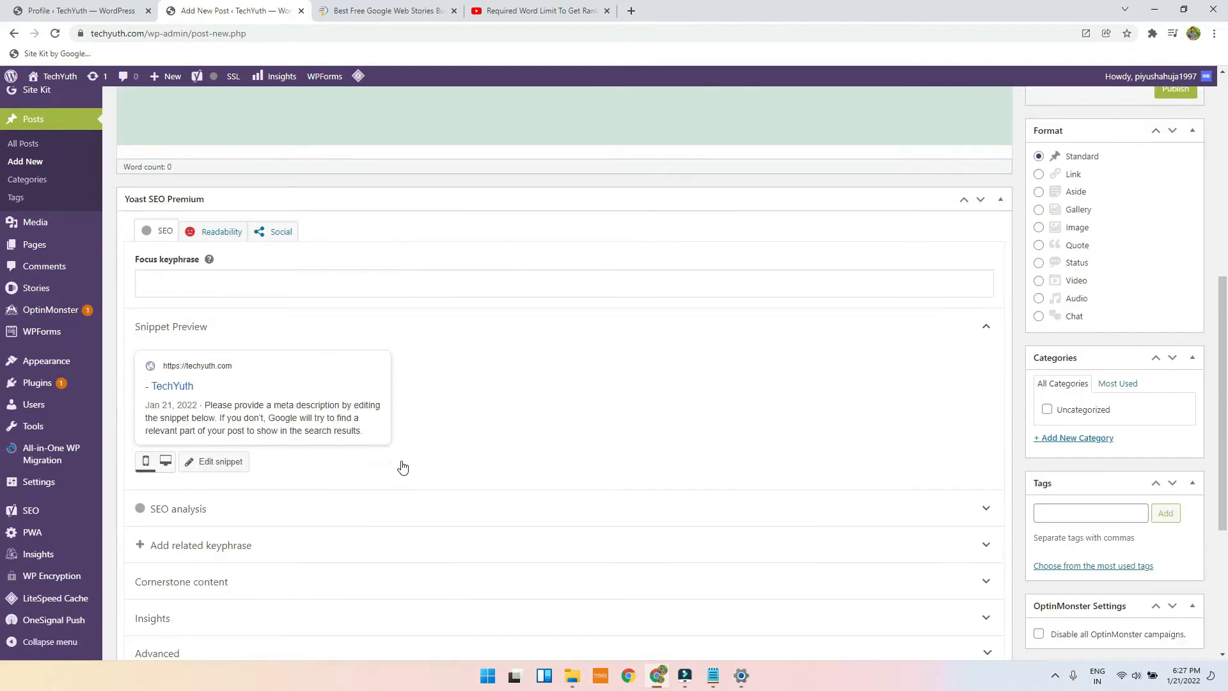
pyautogui.scroll(7, 403, 468)
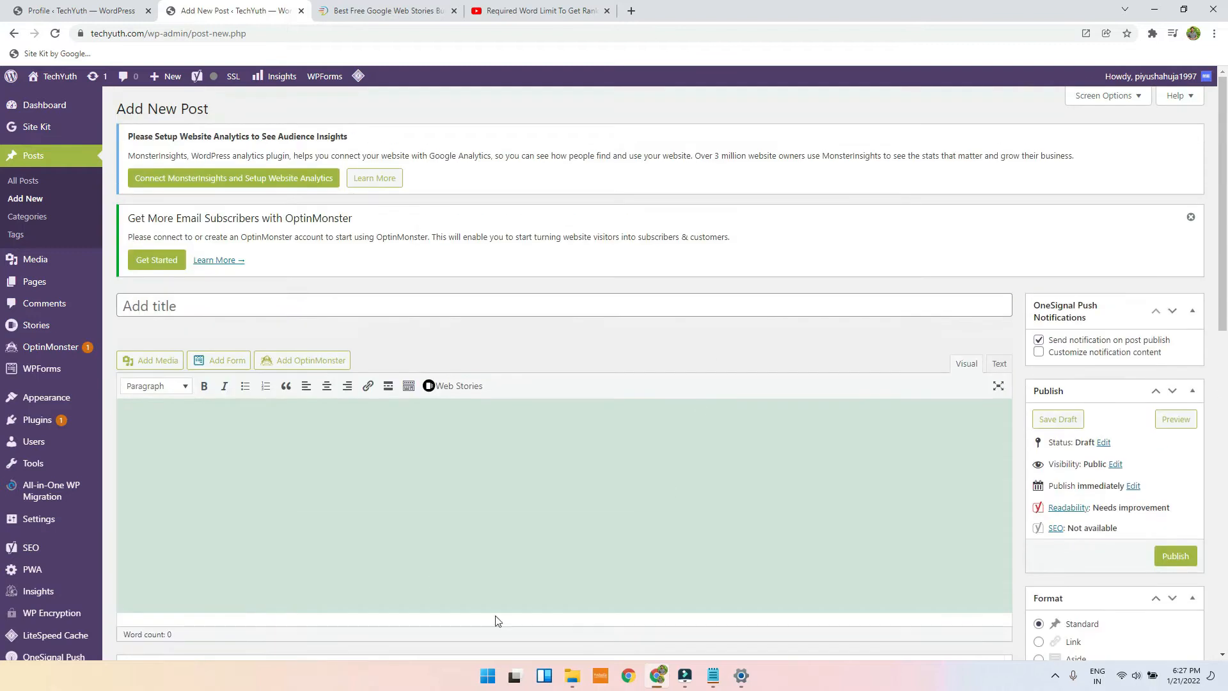
pyautogui.click(1190, 217)
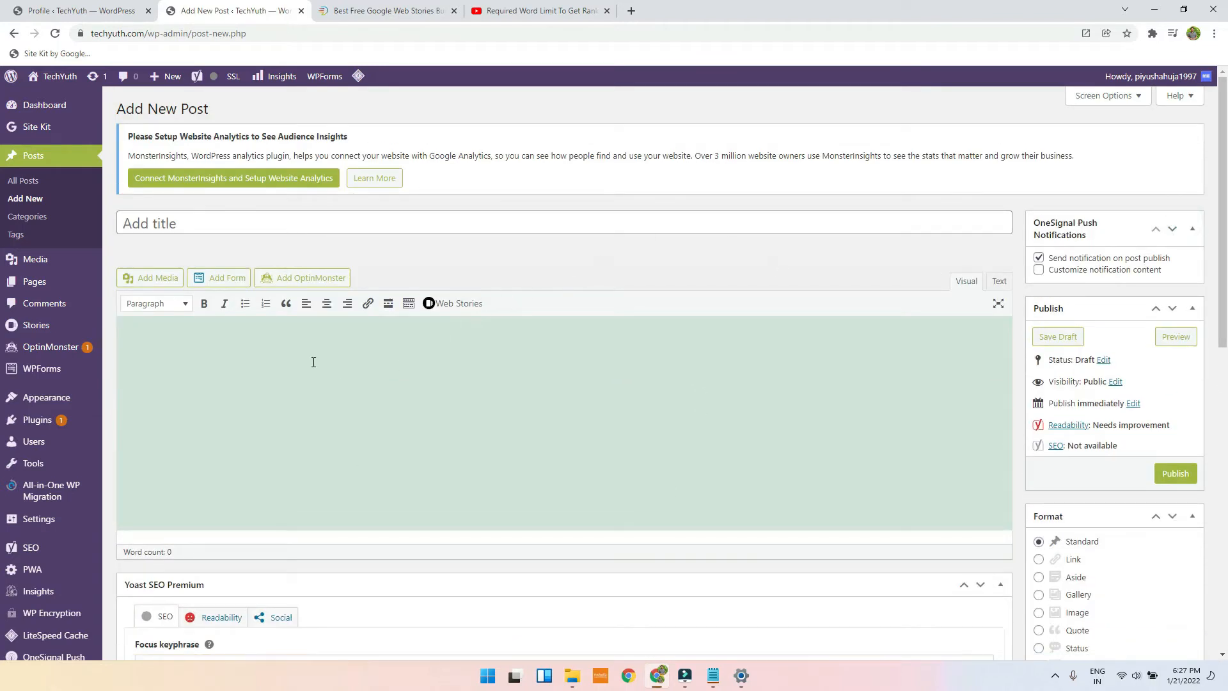
# Step: Deactivate the Classic Editor plugin and open a new post in the block editor
pyautogui.click(37, 419)
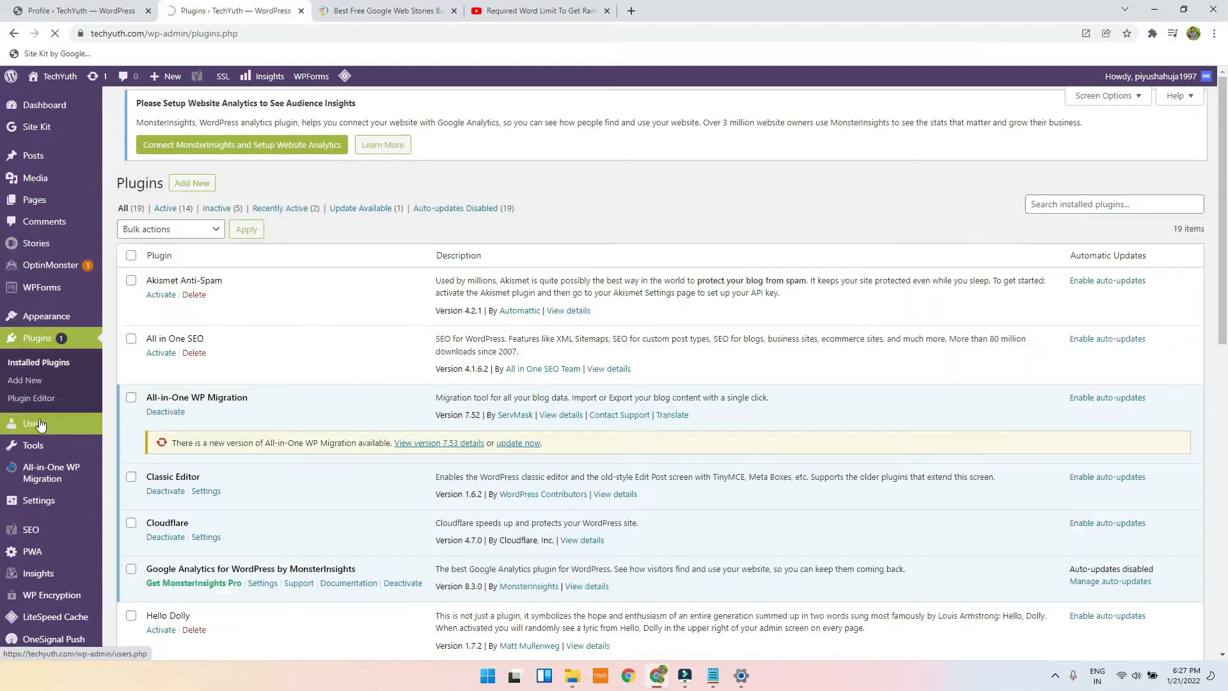
pyautogui.scroll(-5, 307, 399)
pyautogui.scroll(3, 314, 402)
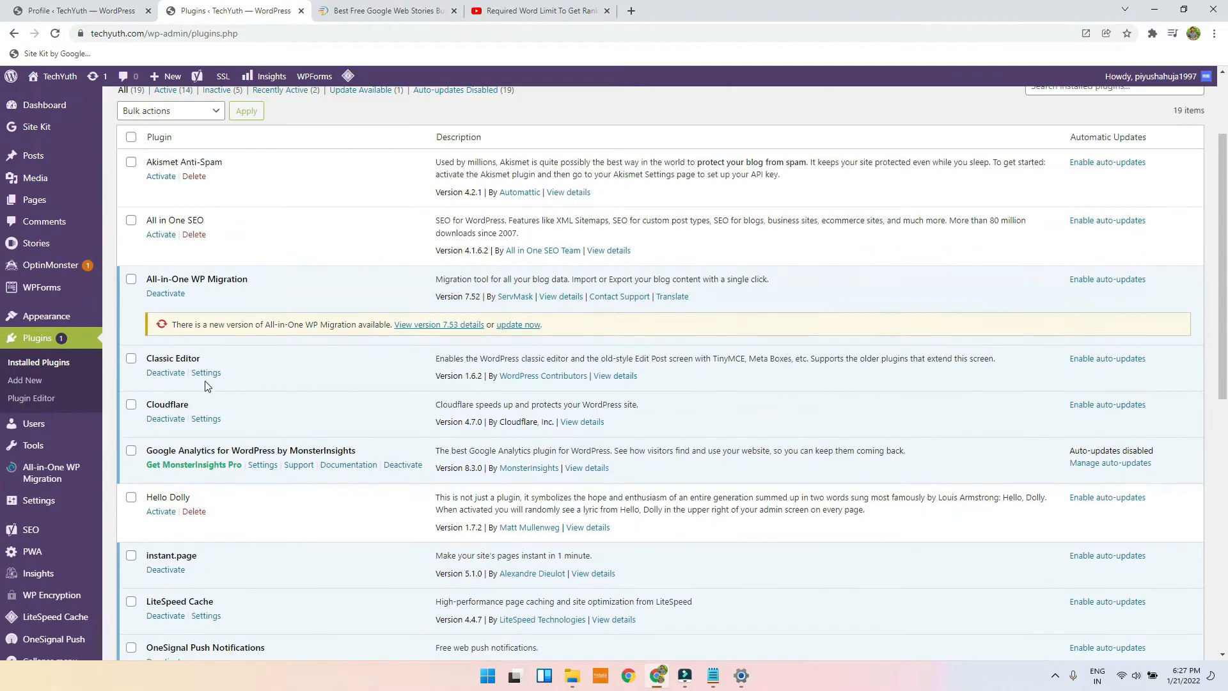
pyautogui.click(165, 372)
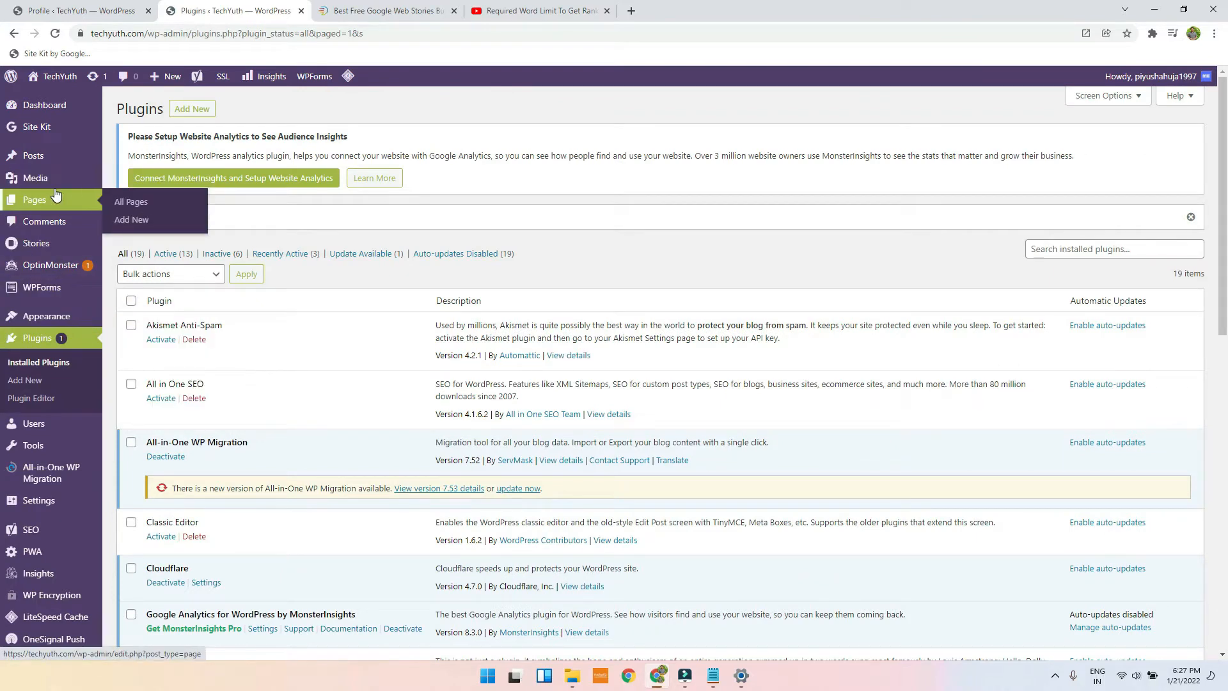
pyautogui.click(57, 157)
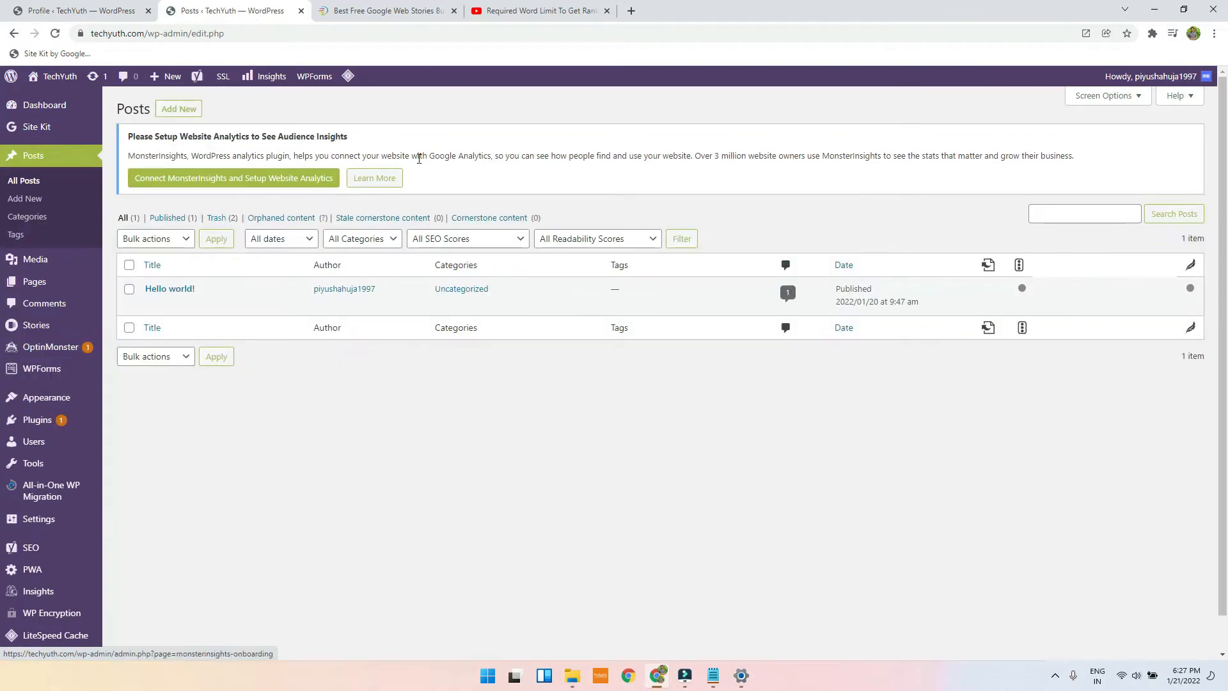
pyautogui.click(20, 217)
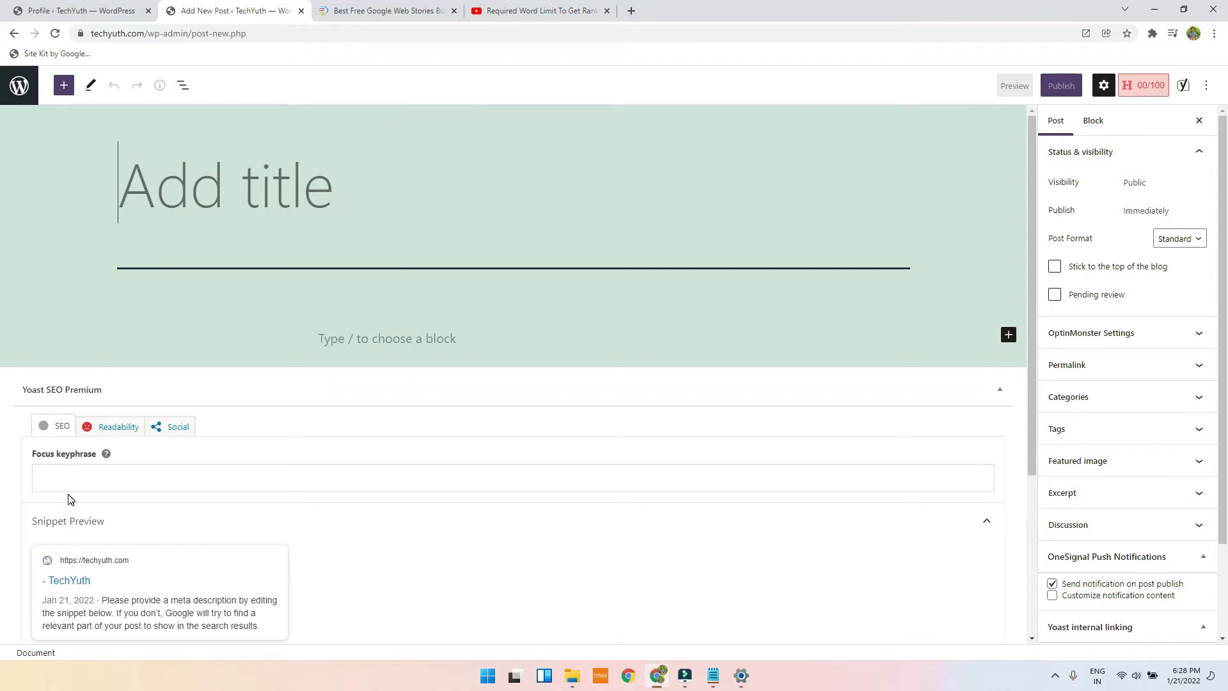
# Step: Search Google for "iphone camera company" in a new browser tab
pyautogui.click(632, 10)
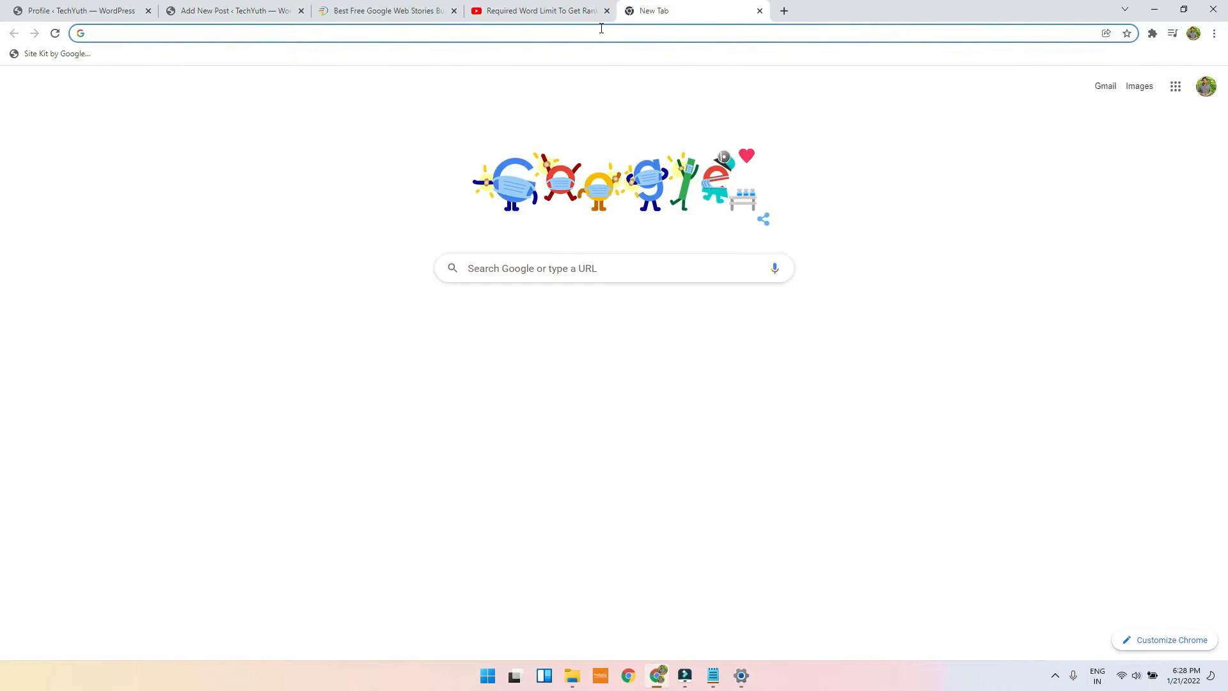
pyautogui.write('ip')
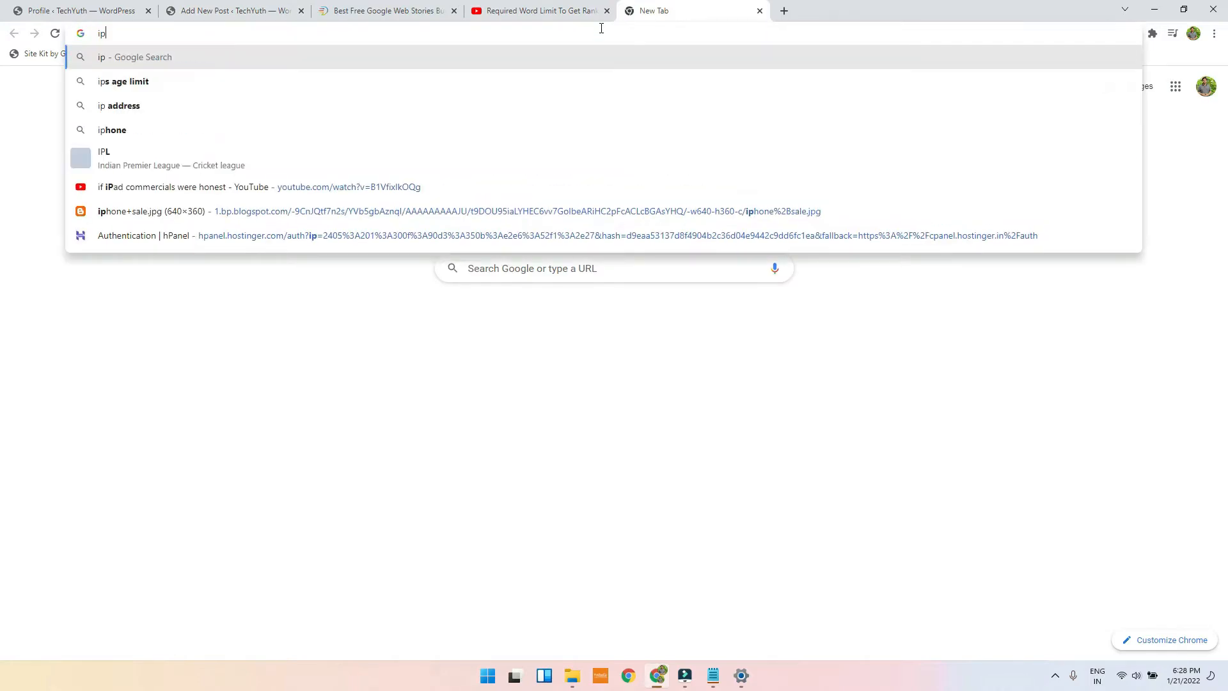
pyautogui.write('hone camera')
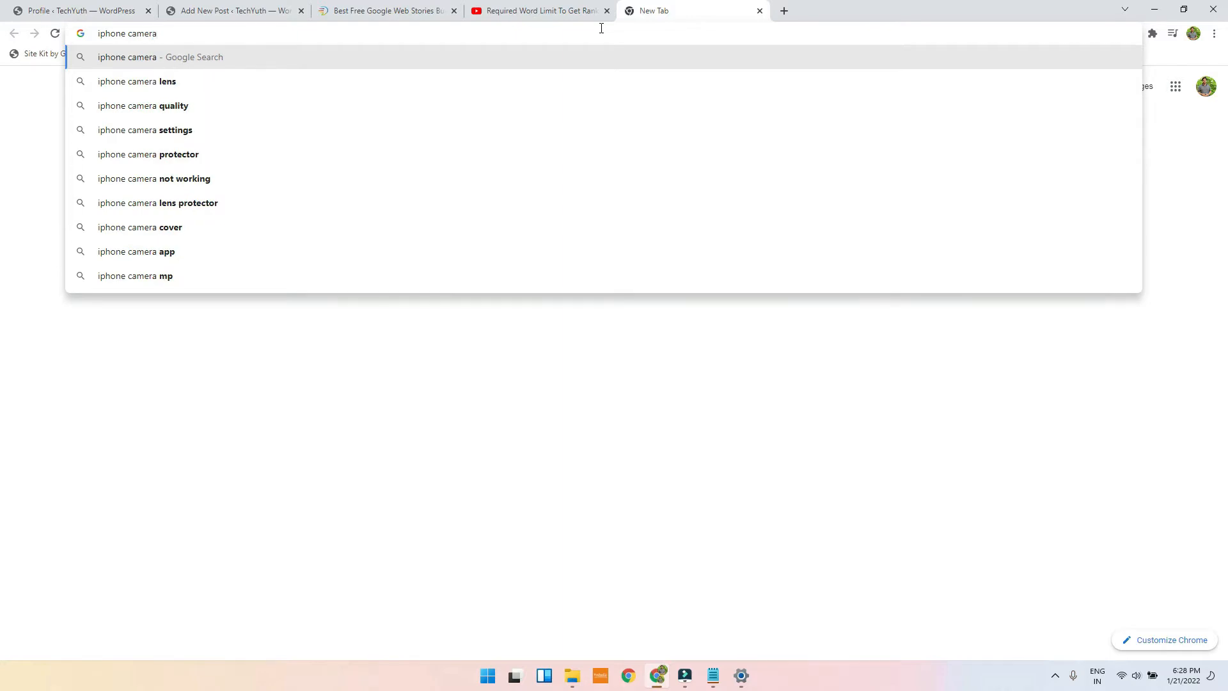
pyautogui.press('Down')
pyautogui.press('Down')
pyautogui.press('Up')
pyautogui.press('Up')
pyautogui.write('compan')
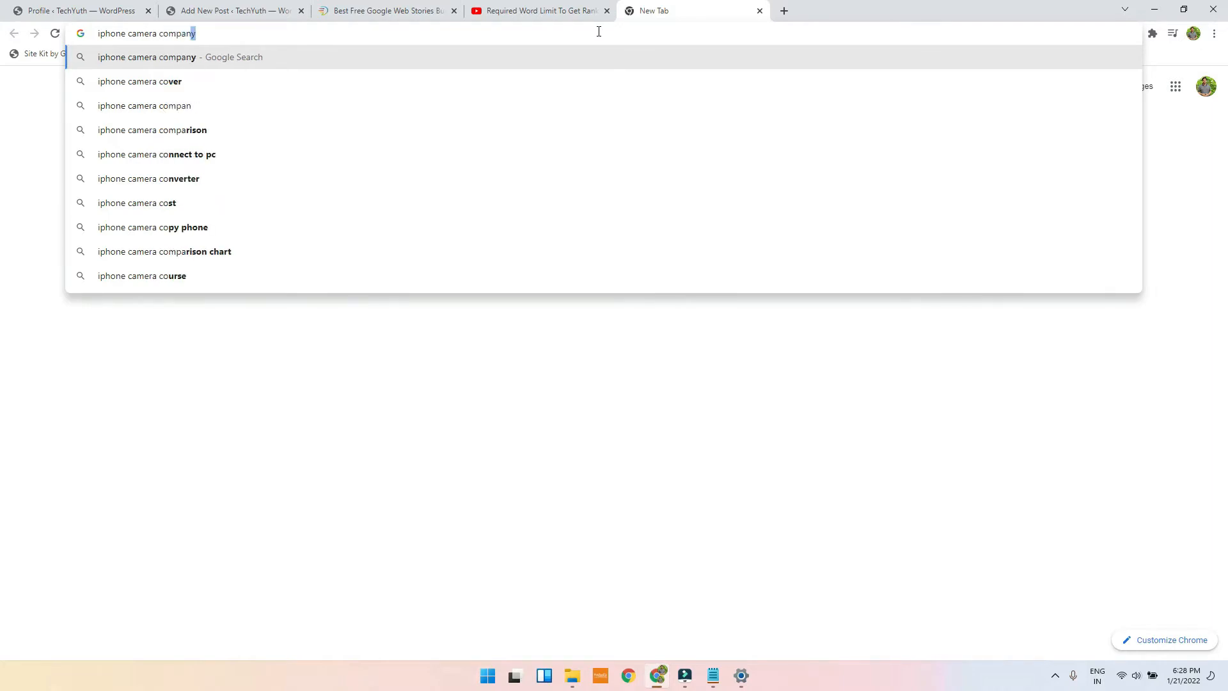
pyautogui.press('Return')
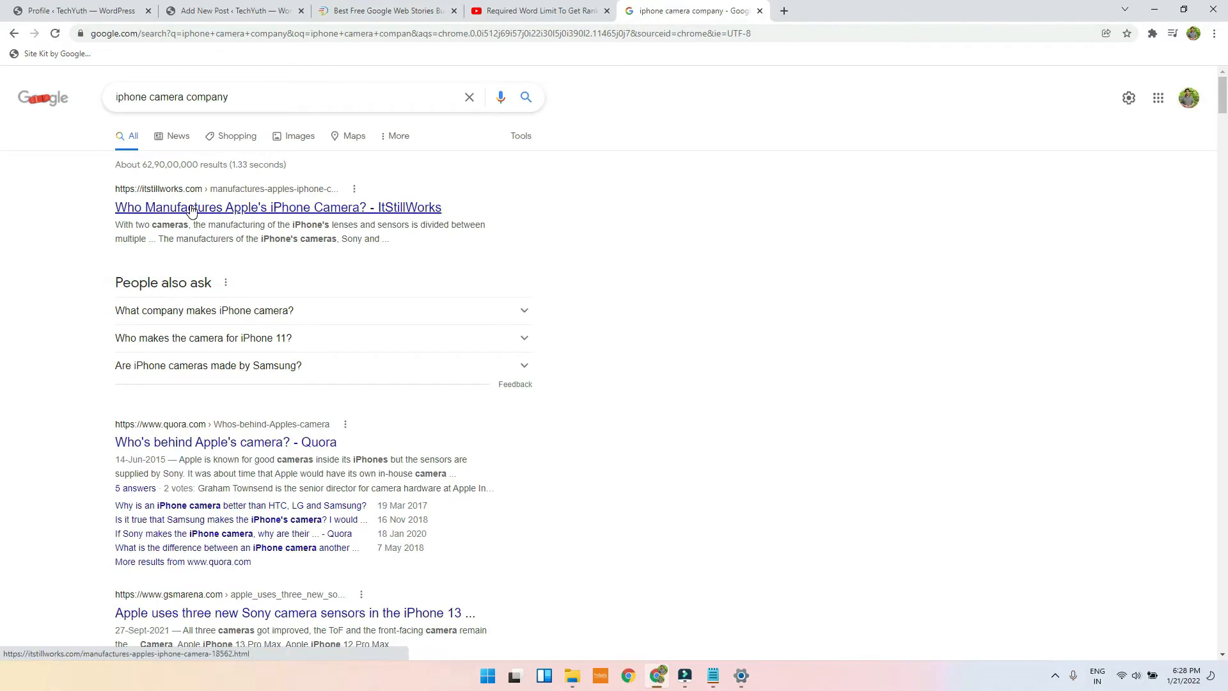
pyautogui.middleClick(192, 211)
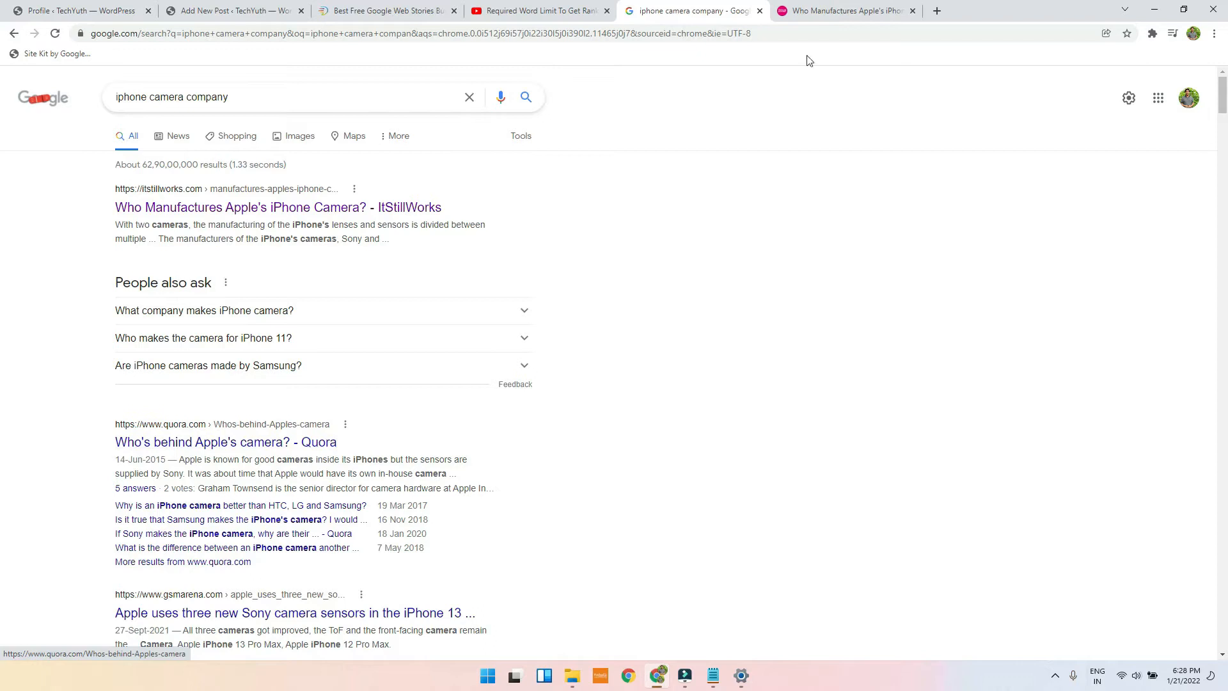
pyautogui.click(842, 5)
pyautogui.scroll(-6, 846, 534)
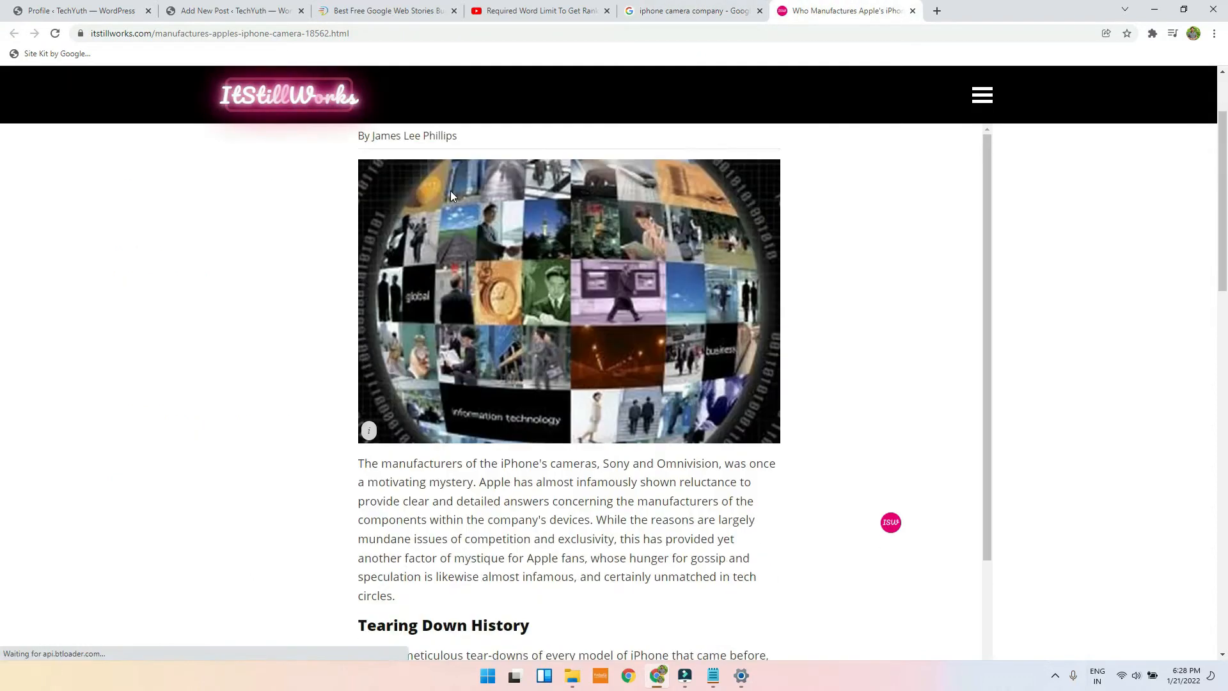
pyautogui.scroll(-9, 566, 505)
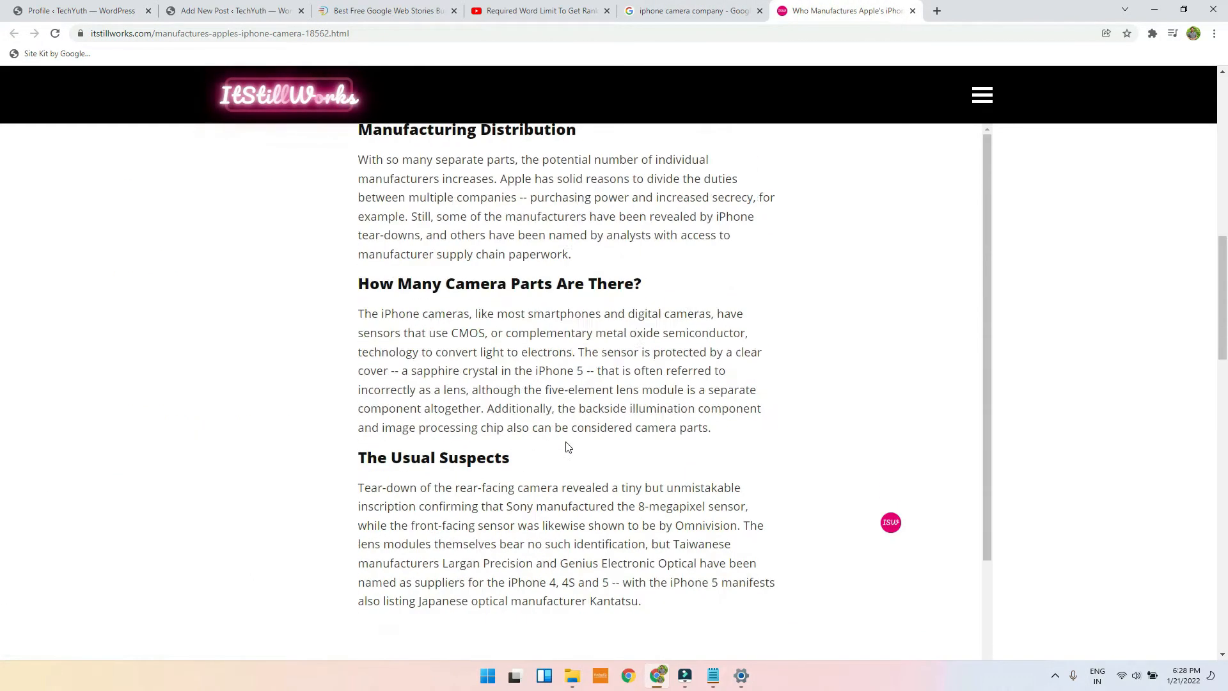
pyautogui.scroll(-5, 395, 352)
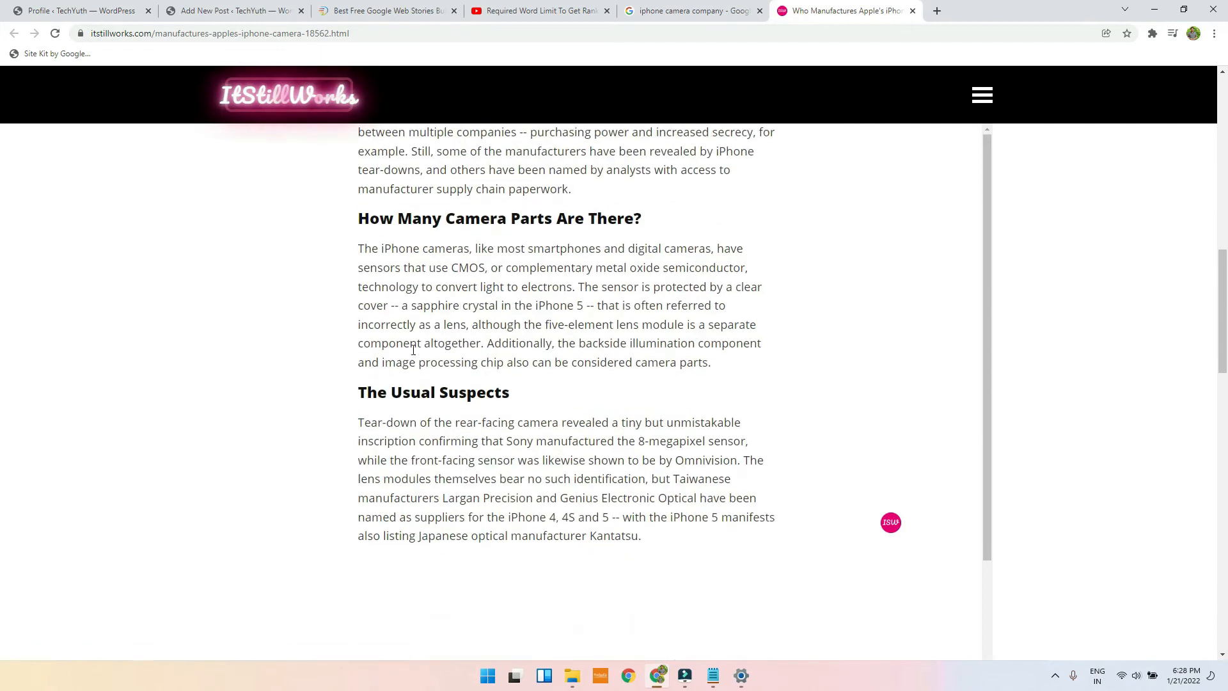
pyautogui.scroll(-7, 394, 351)
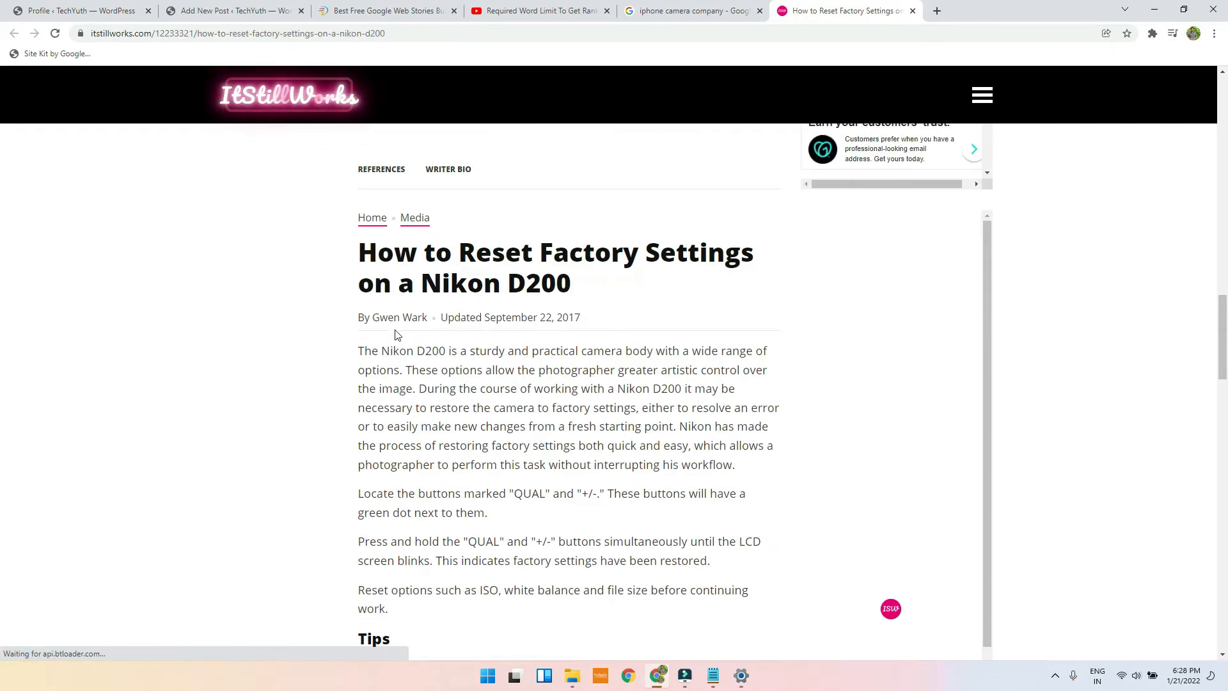
pyautogui.scroll(-7, 395, 339)
pyautogui.scroll(-5, 394, 333)
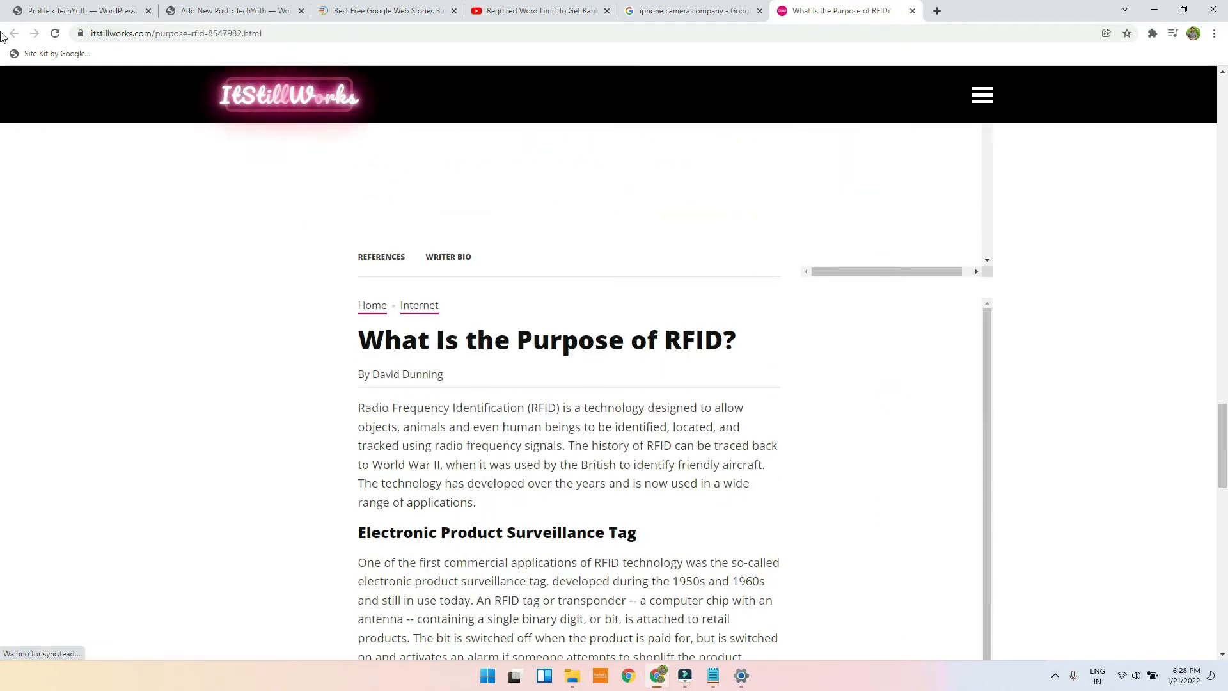
# Step: Return to the Google results and search for "iphone chipset name" instead
pyautogui.click(670, 19)
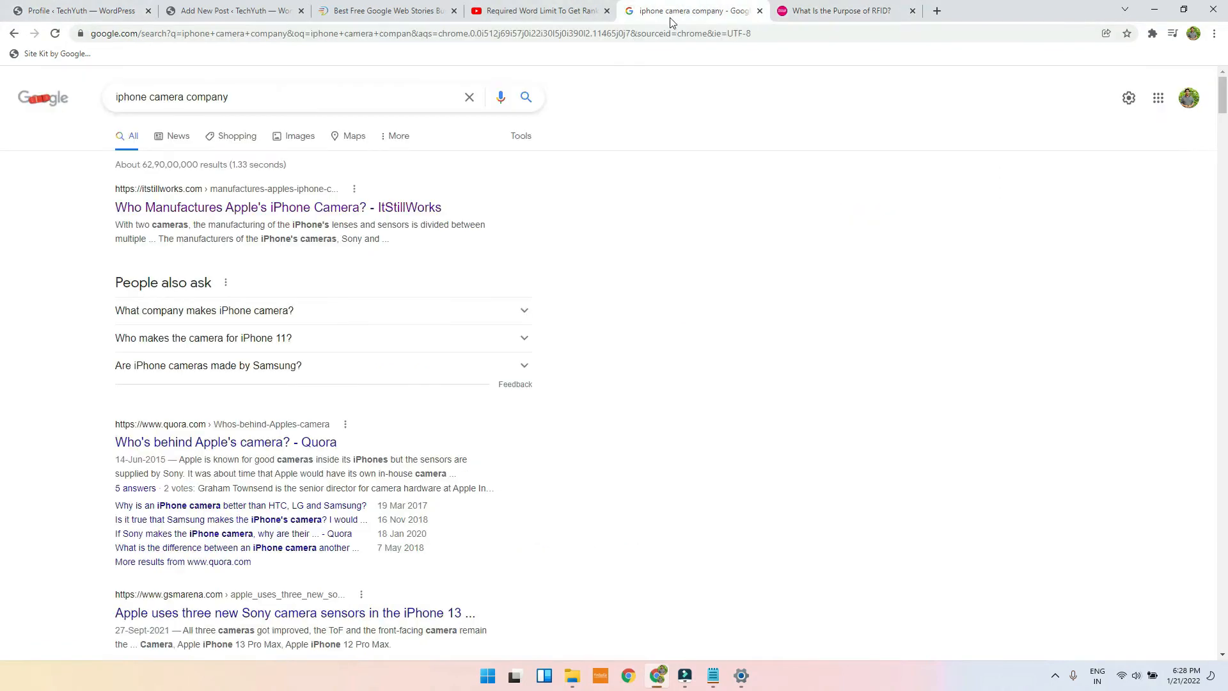
pyautogui.click(639, 33)
pyautogui.scroll(-6, 467, 244)
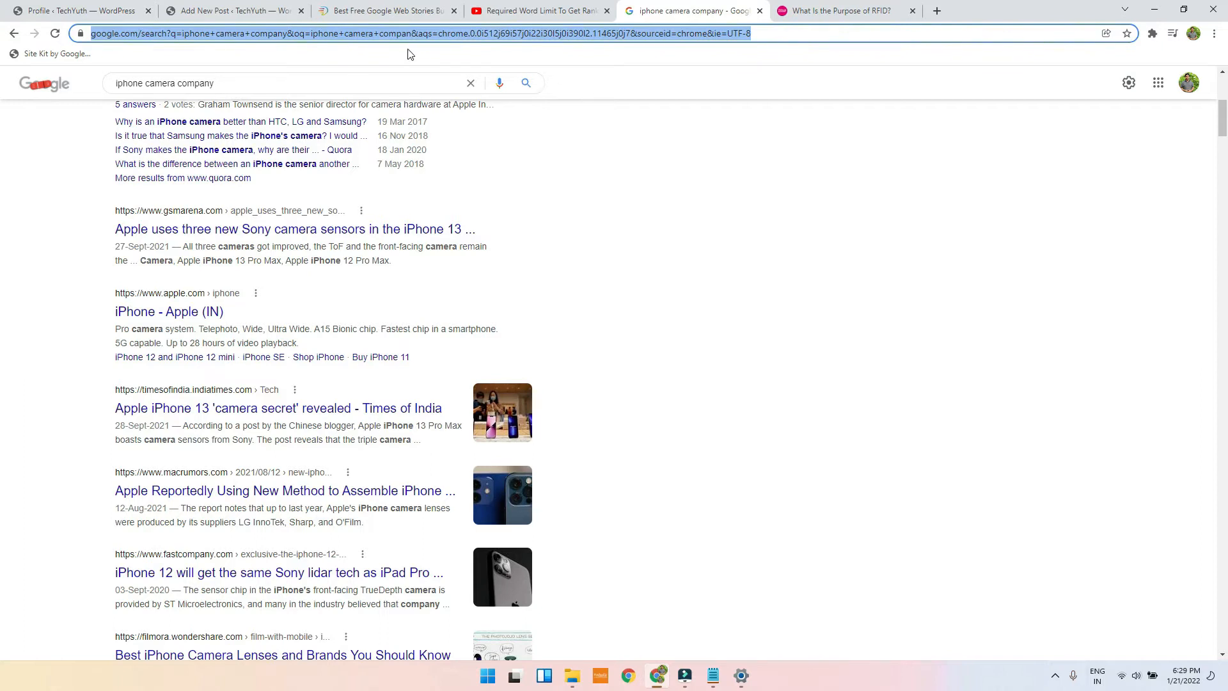
pyautogui.click(384, 76)
pyautogui.doubleClick(384, 76)
pyautogui.click(296, 77)
pyautogui.moveTo(297, 81); pyautogui.dragTo(141, 82)
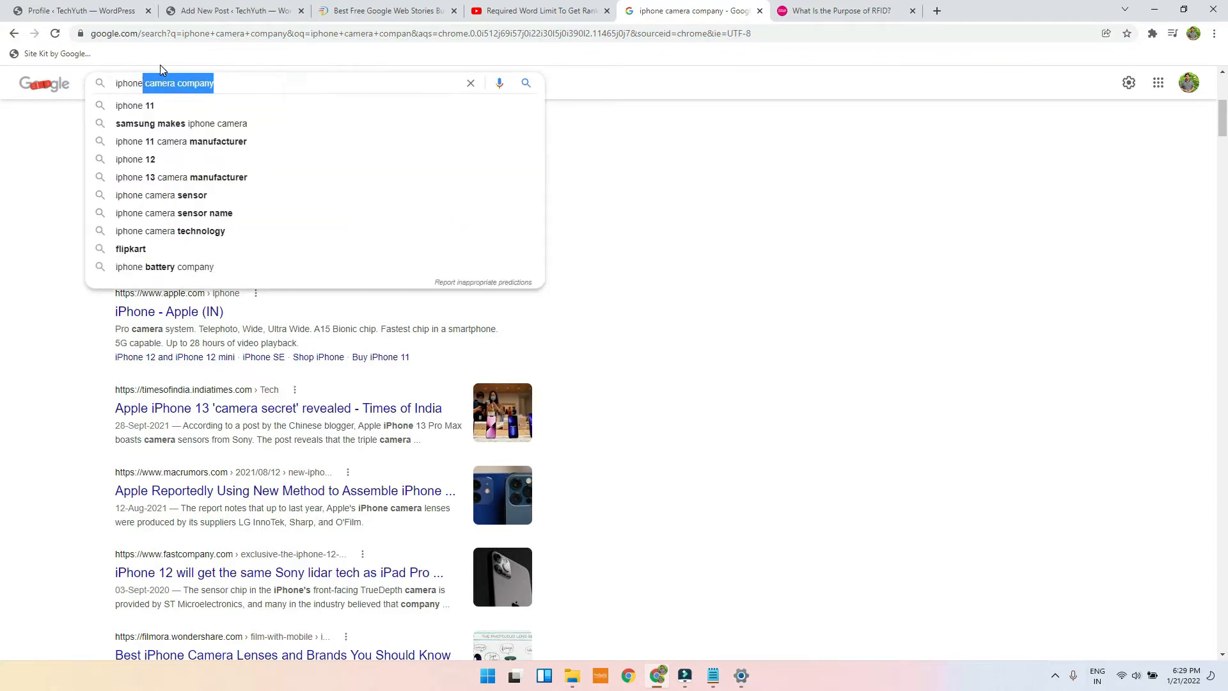
pyautogui.write('chipset')
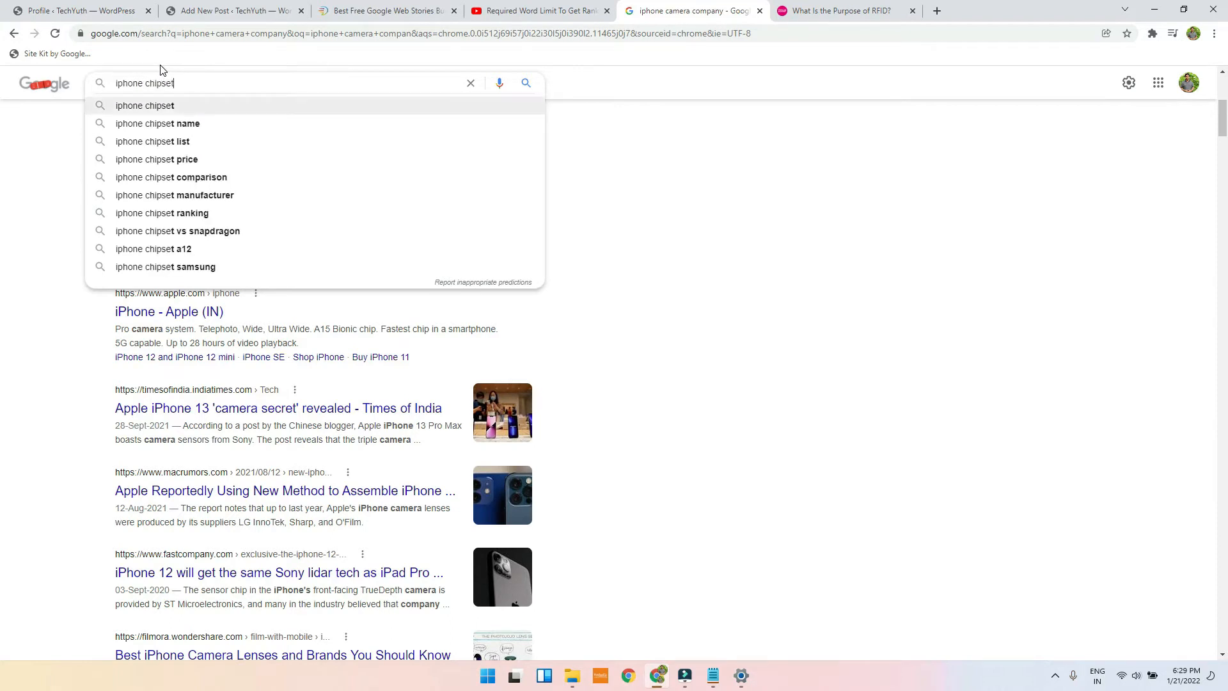
pyautogui.press('Down')
pyautogui.press('Down')
pyautogui.press('Return')
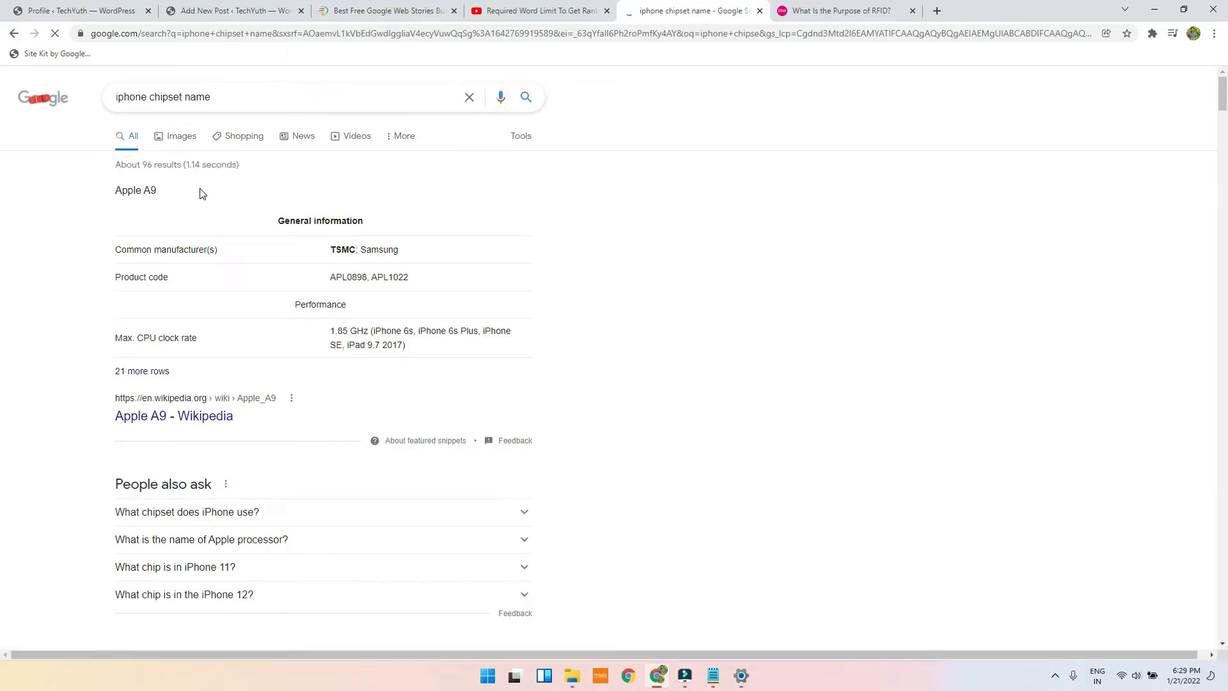
# Step: Expand the related question "What chipset does iPhone use?" and open its Apple A11 Wikipedia source in a new tab
pyautogui.moveTo(324, 257); pyautogui.dragTo(366, 249)
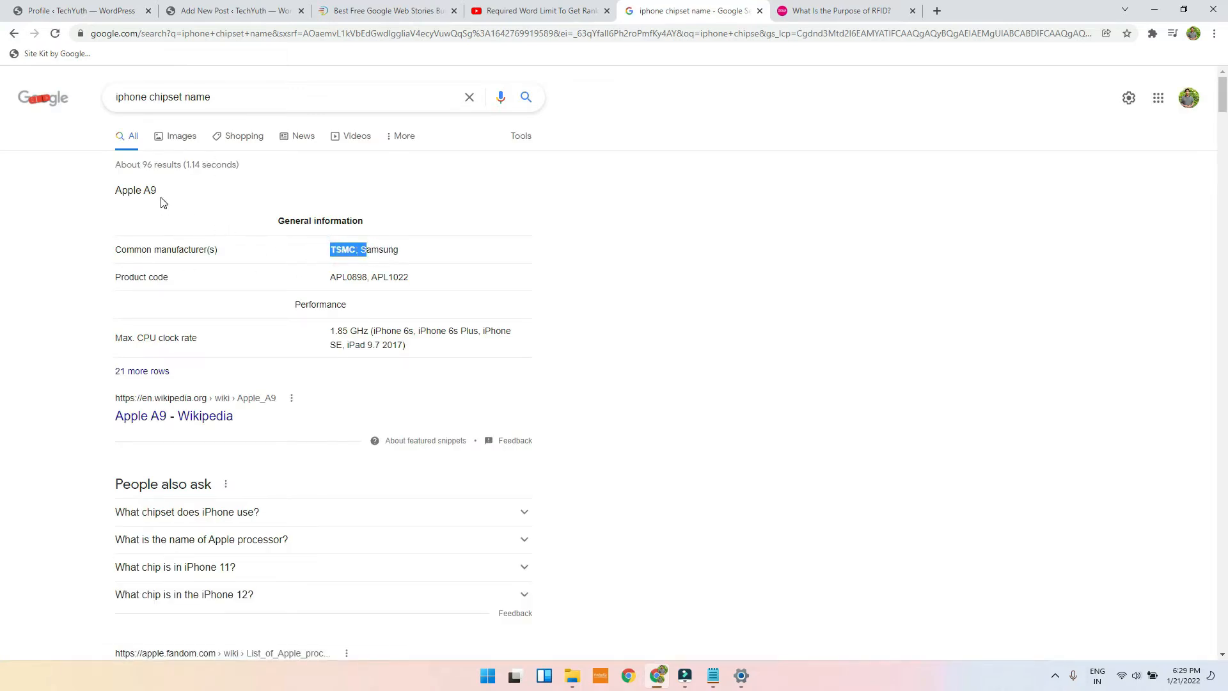
pyautogui.moveTo(162, 202); pyautogui.dragTo(110, 192)
pyautogui.click(106, 189)
pyautogui.scroll(-5, 119, 203)
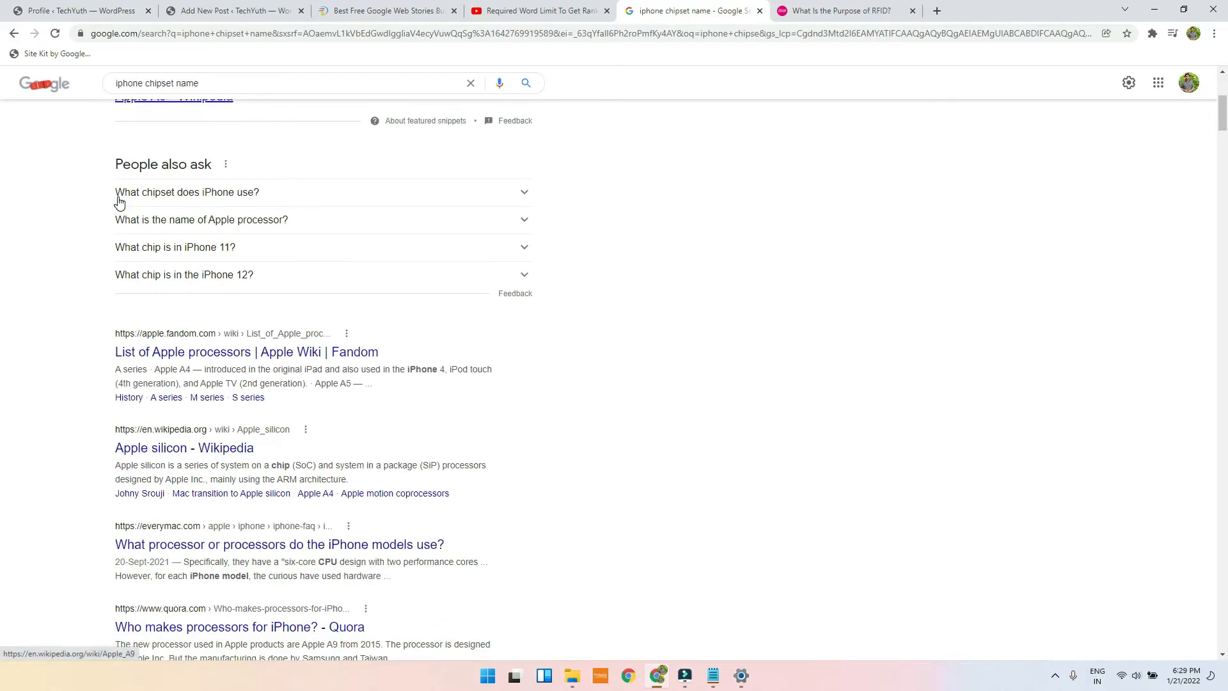
pyautogui.click(209, 197)
pyautogui.moveTo(112, 227); pyautogui.dragTo(204, 222)
pyautogui.middleClick(194, 324)
pyautogui.moveTo(109, 252); pyautogui.dragTo(199, 252)
pyautogui.click(200, 252)
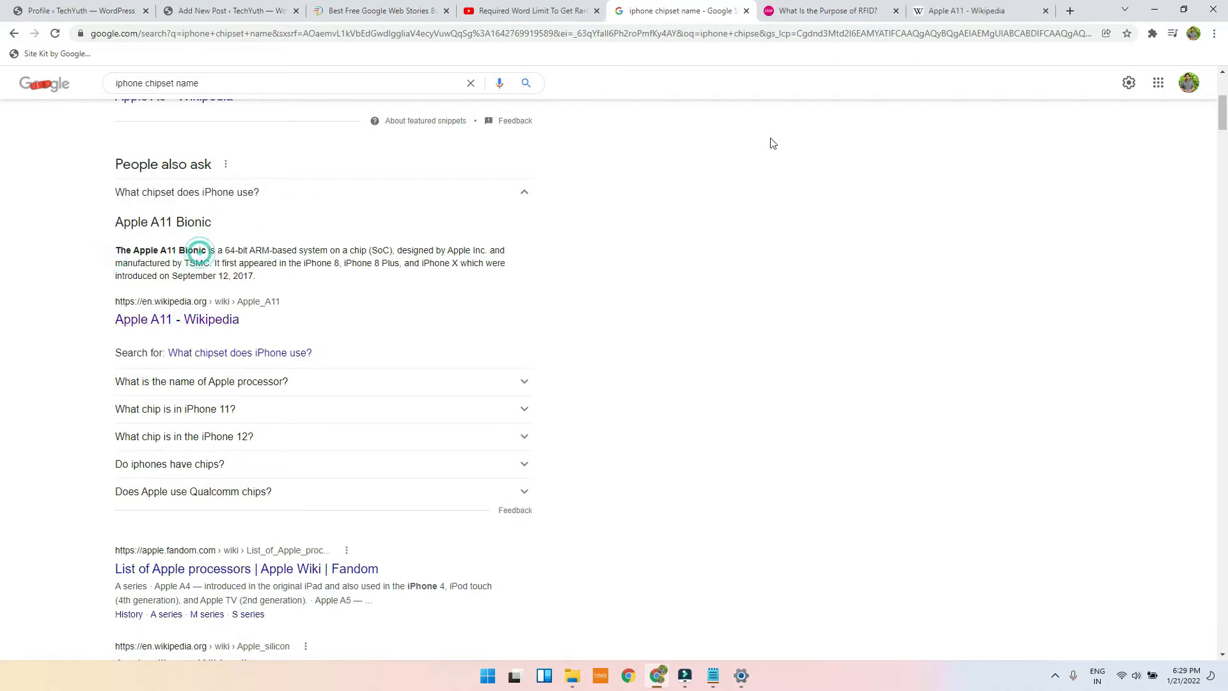
# Step: Look through the Apple A11 Wikipedia article and copy "Apple A11 Bionic" from its opening sentence
pyautogui.click(965, 11)
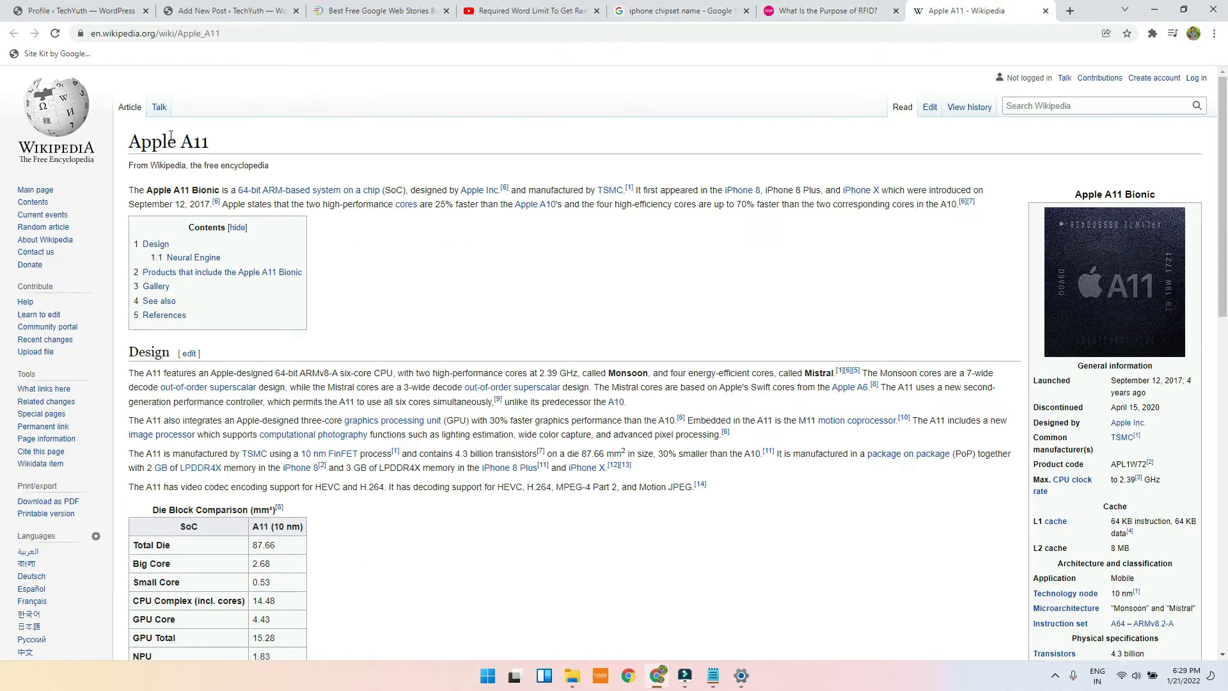
pyautogui.tripleClick(135, 142)
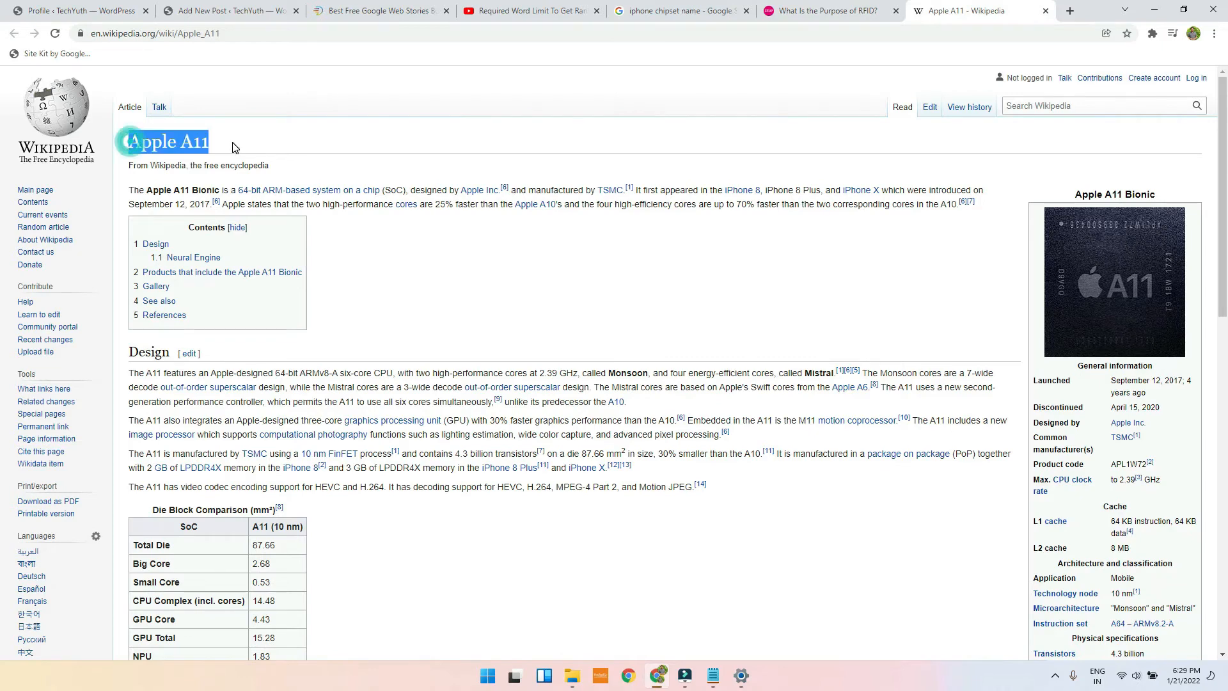
pyautogui.click(412, 149)
pyautogui.scroll(-5, 414, 149)
pyautogui.scroll(5, 413, 149)
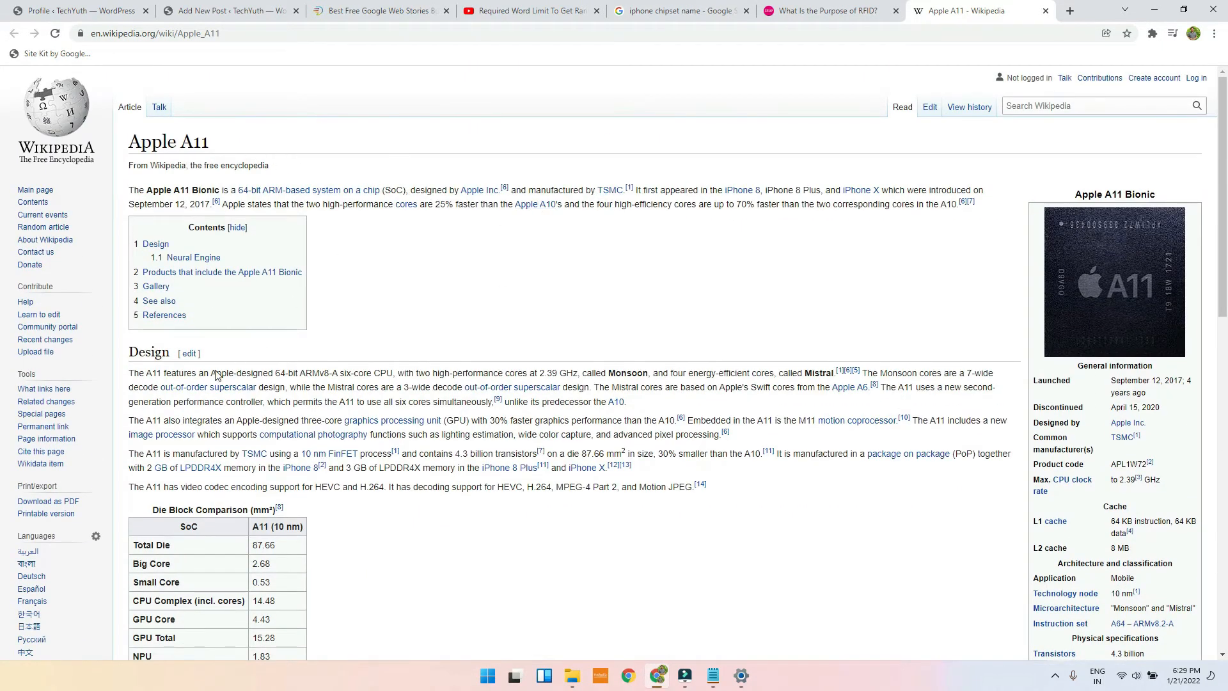
pyautogui.moveTo(127, 191); pyautogui.dragTo(197, 180)
pyautogui.moveTo(145, 190); pyautogui.dragTo(221, 190)
pyautogui.hotkey('ctrl', 'c')
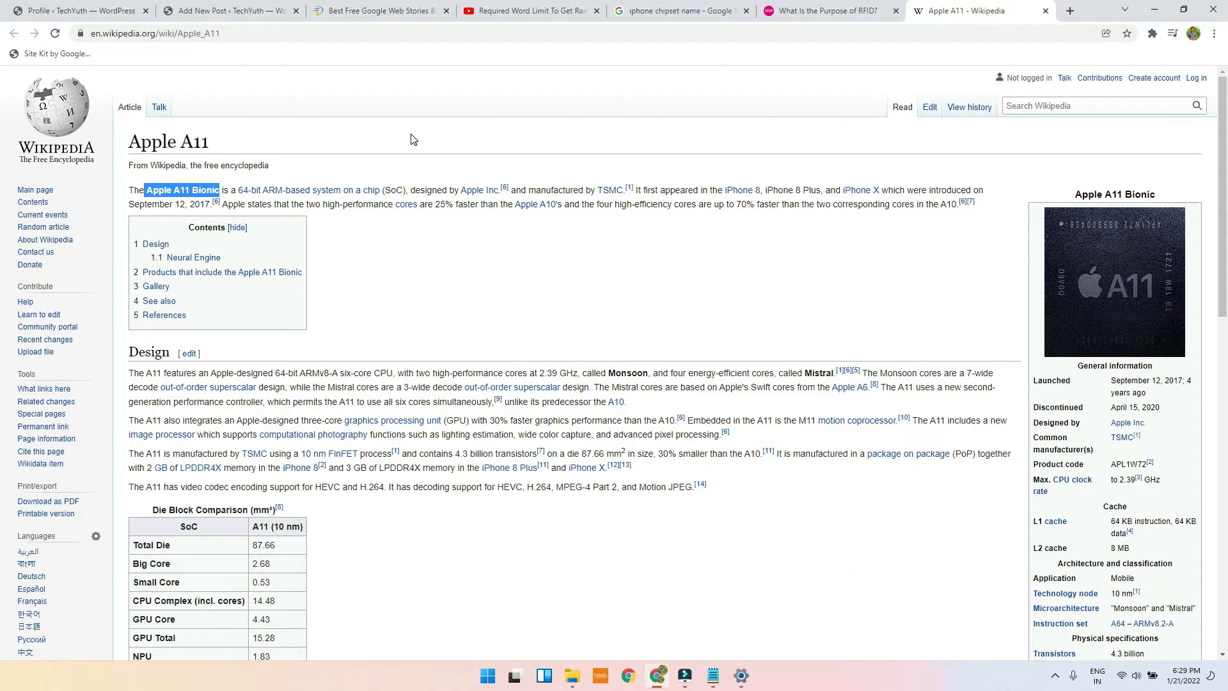
# Step: Begin the new post's title with "Why" followed by the copied "Apple A11 Bionic", separated by a single space
pyautogui.click(243, 10)
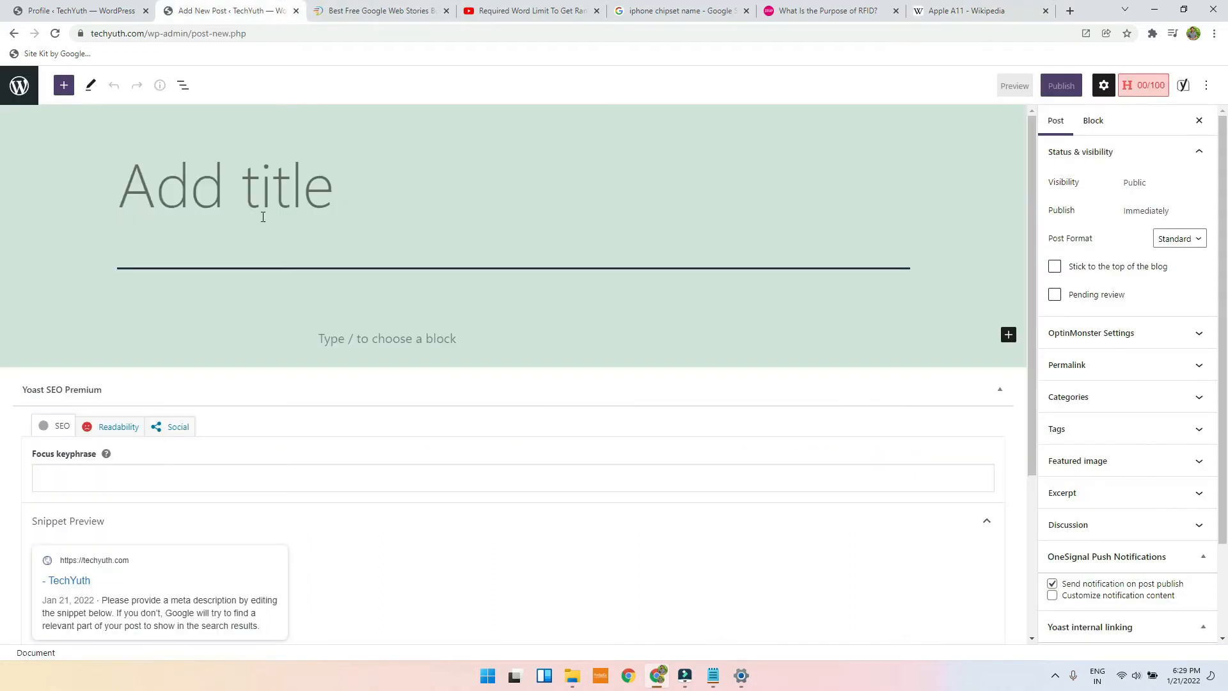
pyautogui.write('Whg')
pyautogui.press('BackSpace')
pyautogui.write('y')
pyautogui.hotkey('ctrl', 'v')
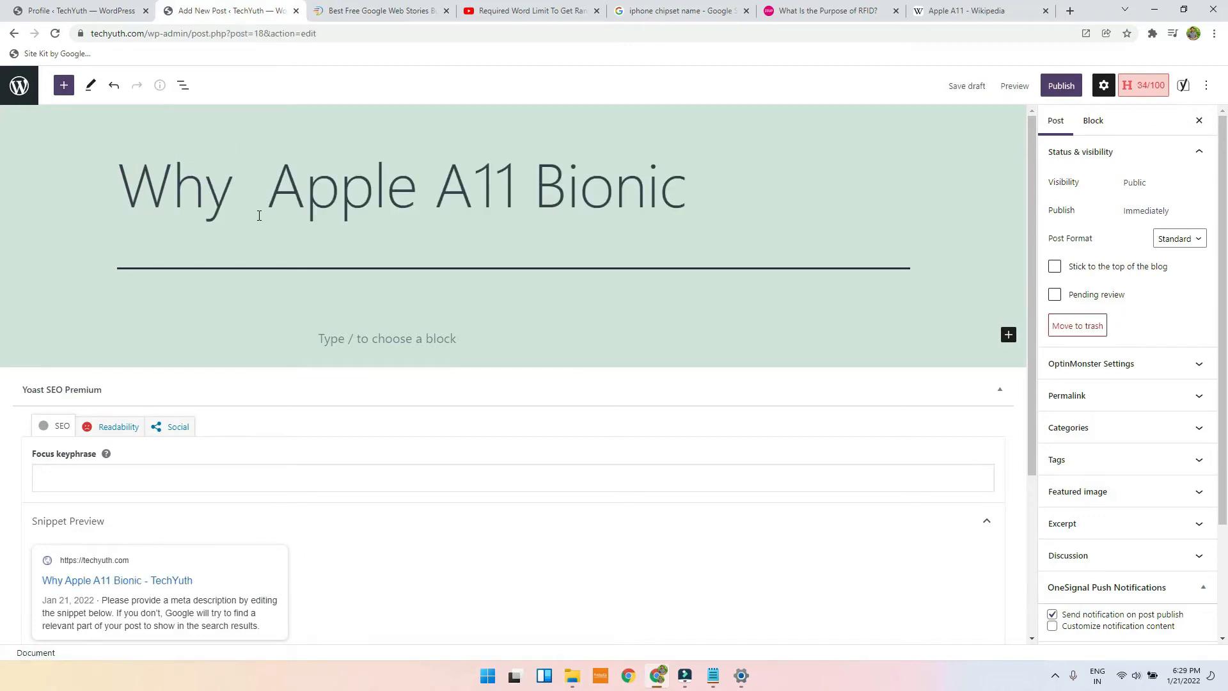
pyautogui.press('Left')
pyautogui.press('Left')
pyautogui.press('Left')
pyautogui.press('Left')
pyautogui.press('Left')
pyautogui.press('Left')
pyautogui.press('Left')
pyautogui.press('Left')
pyautogui.press('Left')
pyautogui.press('Left')
pyautogui.press('Left')
pyautogui.press('Left')
pyautogui.press('Left')
pyautogui.press('Left')
pyautogui.press('Left')
pyautogui.press('Left')
pyautogui.press('Left')
pyautogui.press('BackSpace')
pyautogui.press('Right')
pyautogui.press('Right')
pyautogui.press('Right')
pyautogui.press('Right')
pyautogui.press('Right')
pyautogui.press('Right')
pyautogui.press('Right')
pyautogui.press('Right')
pyautogui.press('Right')
pyautogui.press('Right')
pyautogui.press('Right')
pyautogui.press('Right')
pyautogui.press('Right')
pyautogui.press('Right')
pyautogui.press('Right')
pyautogui.press('Right')
pyautogui.press('Right')
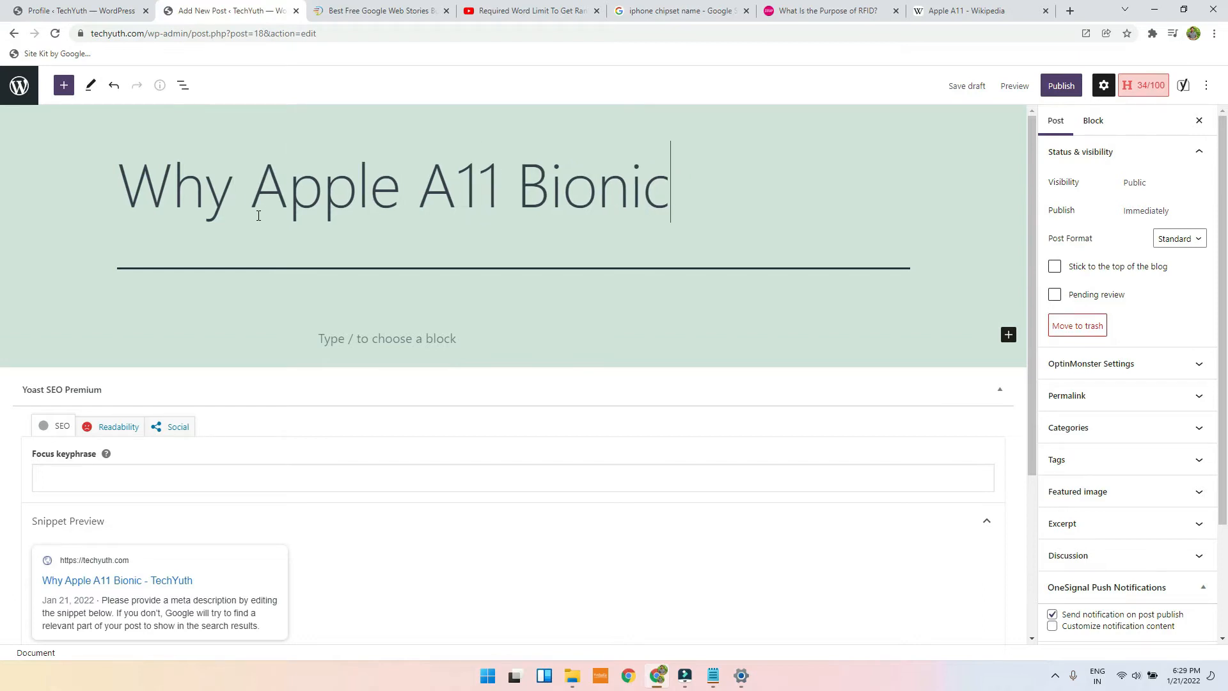
# Step: Complete the post title by adding "is so Popular in Market ?" after "Bionic"
pyautogui.write('is so ')
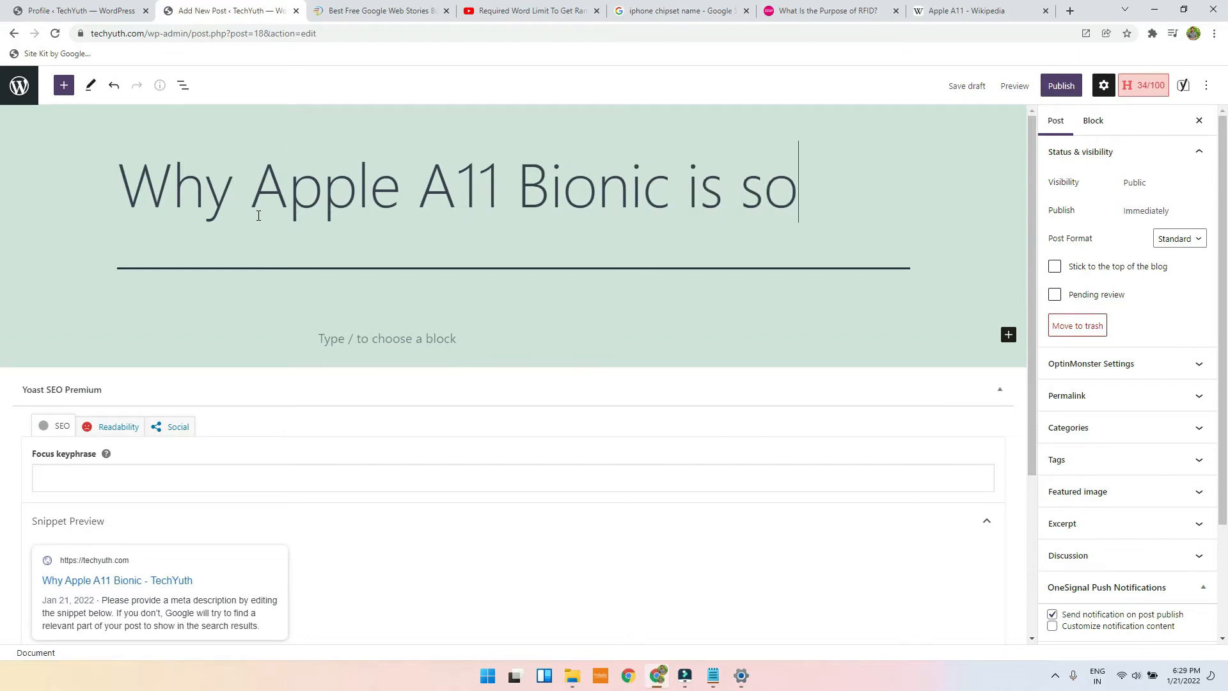
pyautogui.write('Popular')
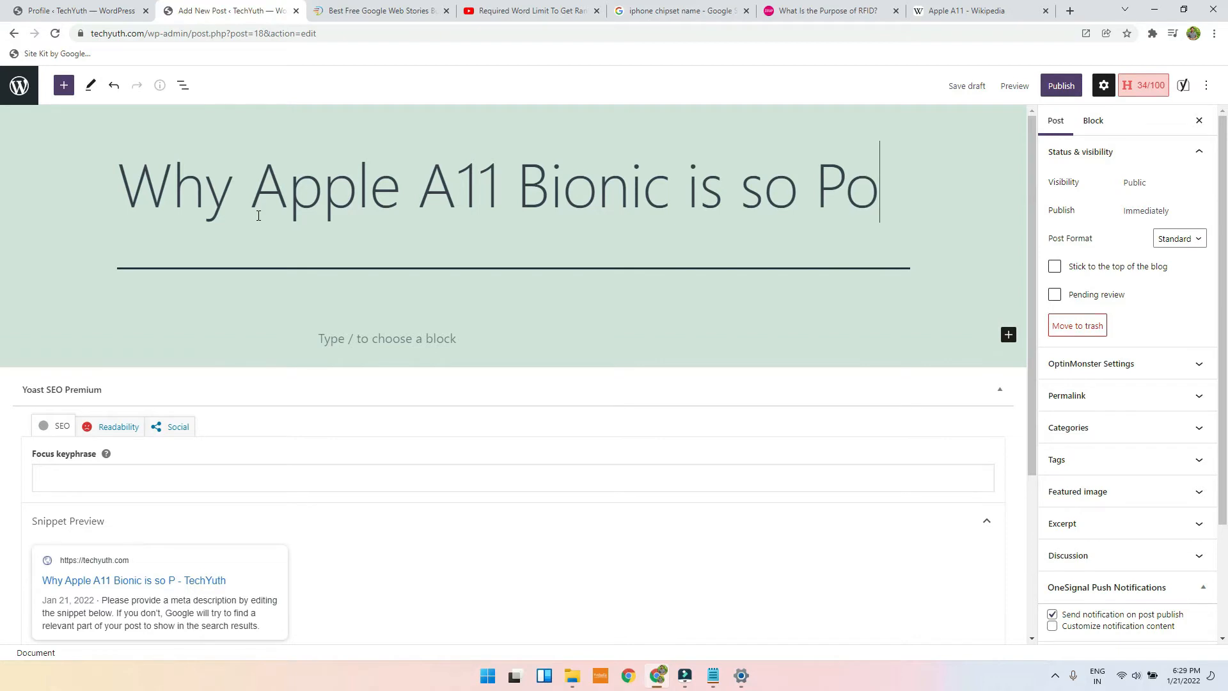
pyautogui.write(' in Mar')
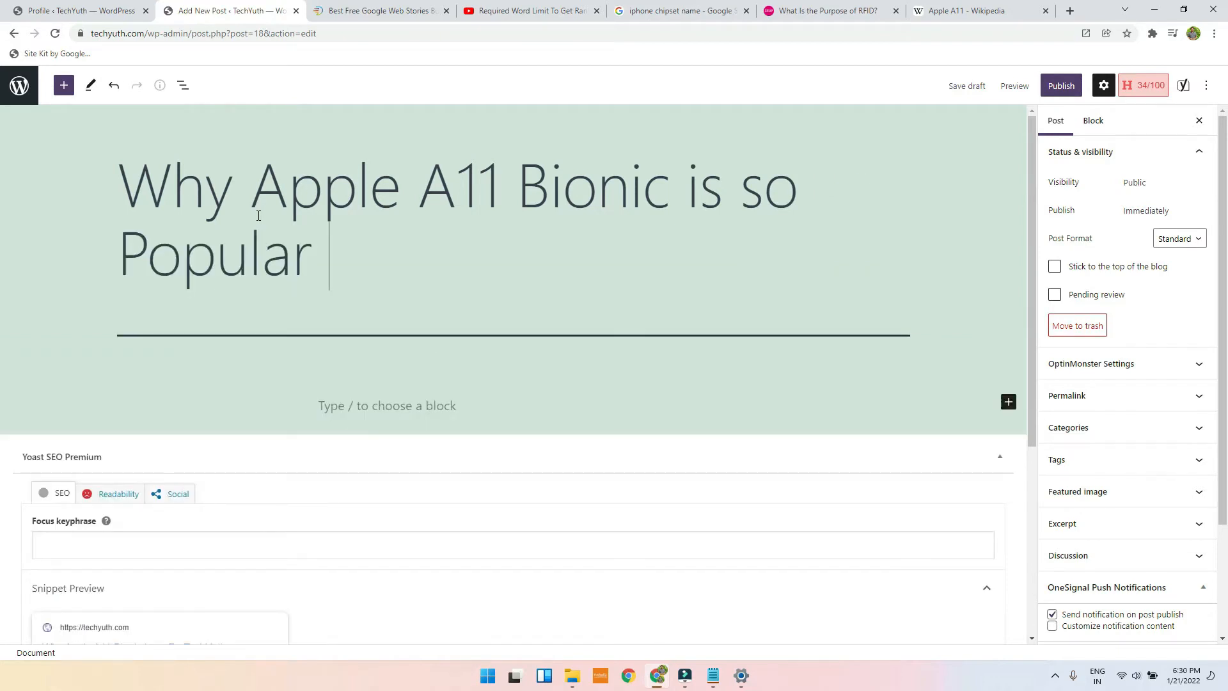
pyautogui.write('ke')
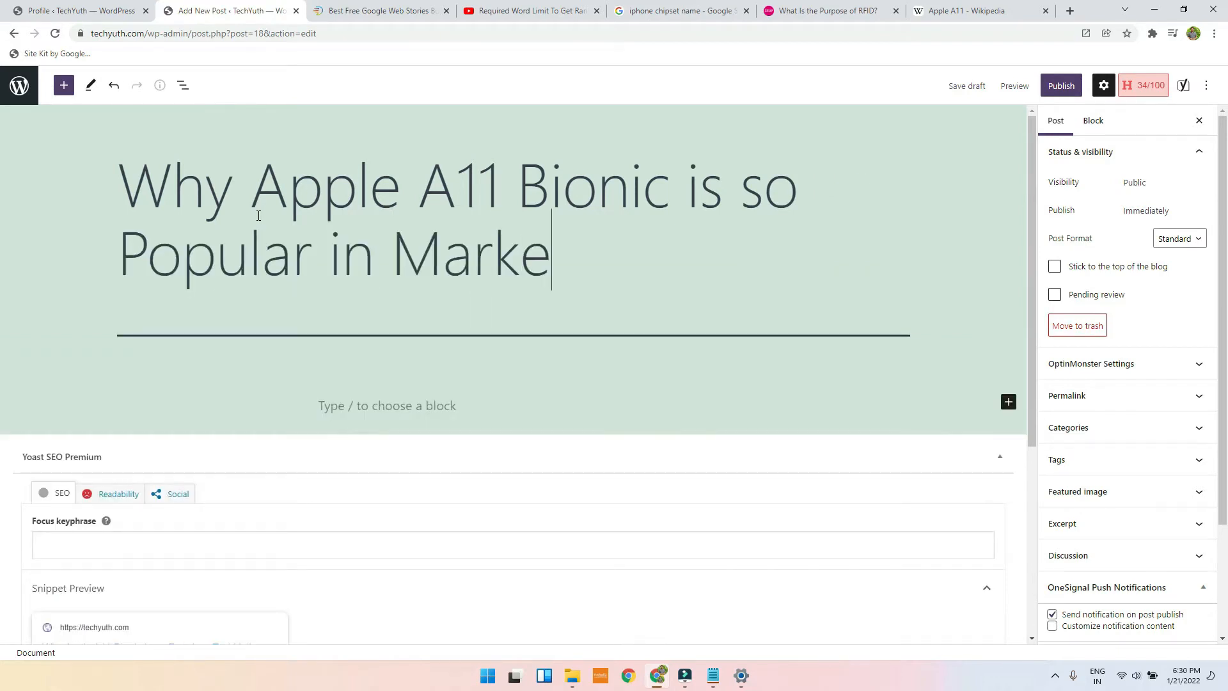
pyautogui.write('t ?')
pyautogui.click(410, 405)
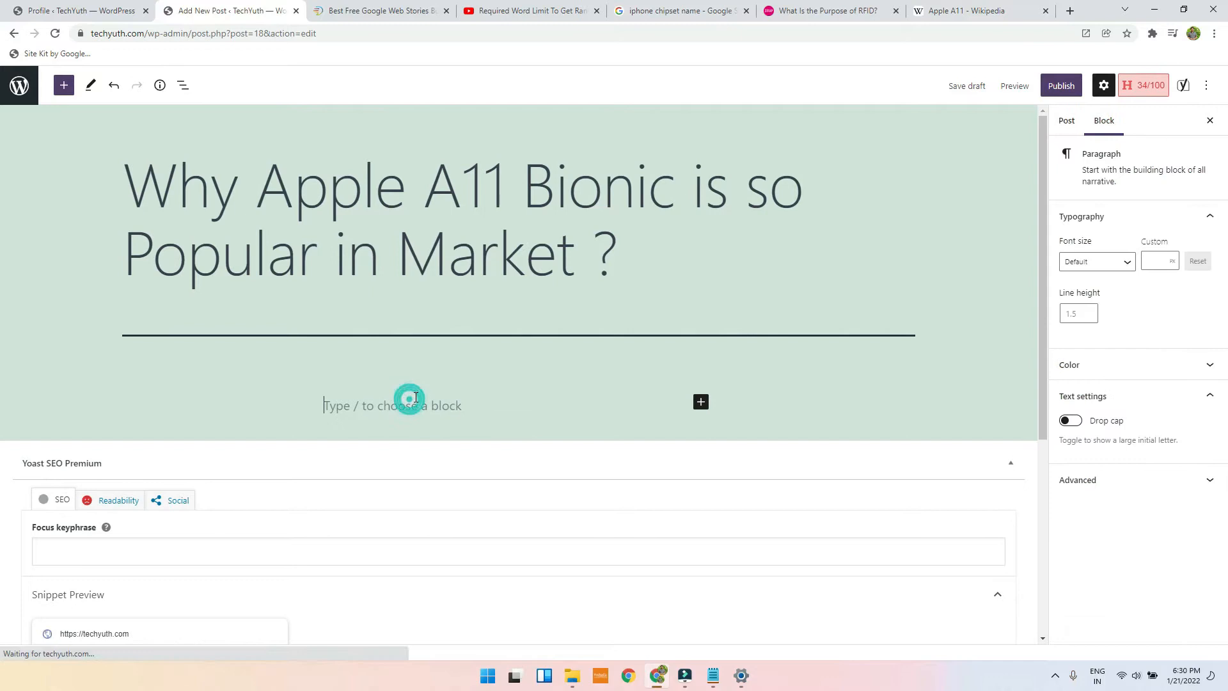
# Step: Copy the four paragraphs under the Design heading of the Apple A11 Wikipedia article, ending before the comparison table
pyautogui.click(975, 7)
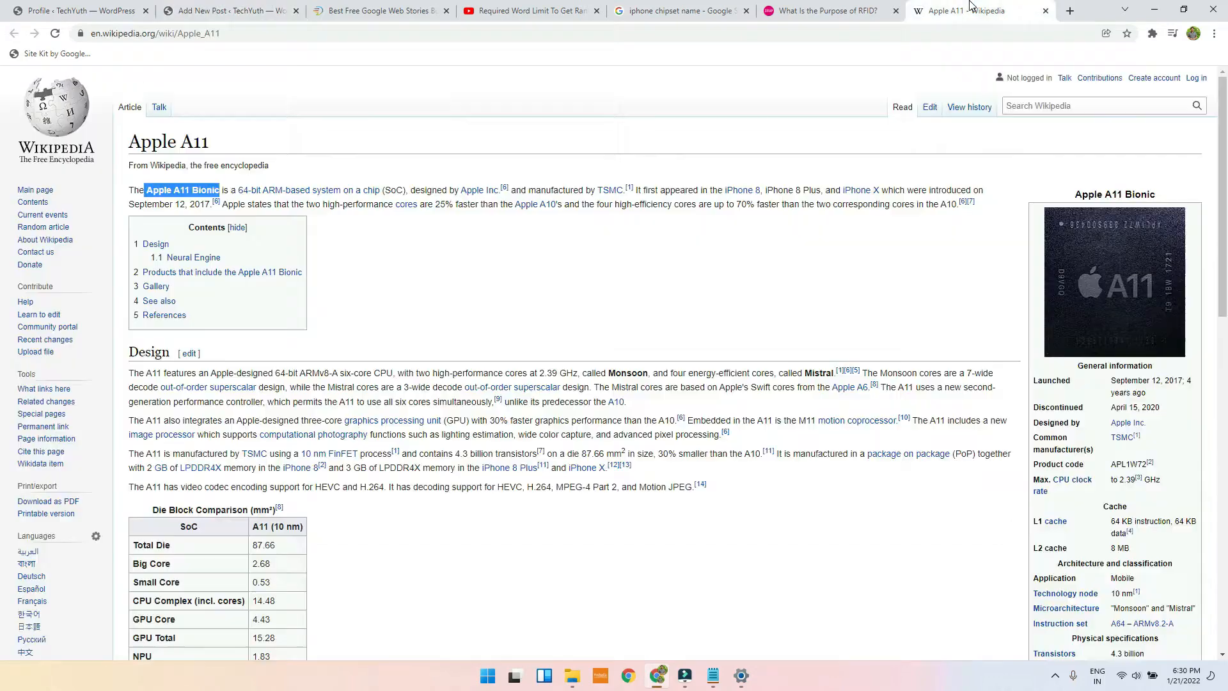
pyautogui.rightClick(204, 194)
pyautogui.click(217, 202)
pyautogui.moveTo(134, 190); pyautogui.dragTo(356, 185)
pyautogui.scroll(-1, 279, 339)
pyautogui.moveTo(130, 310); pyautogui.dragTo(453, 298)
pyautogui.moveTo(312, 291); pyautogui.dragTo(715, 420)
pyautogui.hotkey('ctrl', 'c')
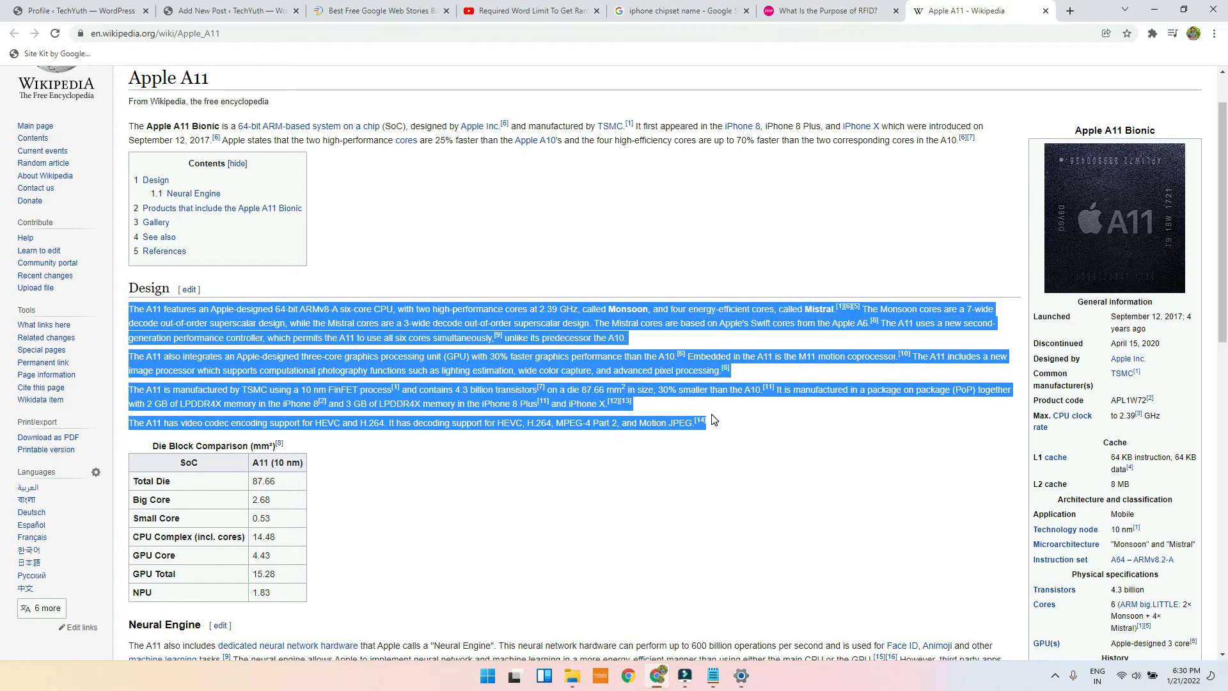
pyautogui.scroll(-1, 715, 420)
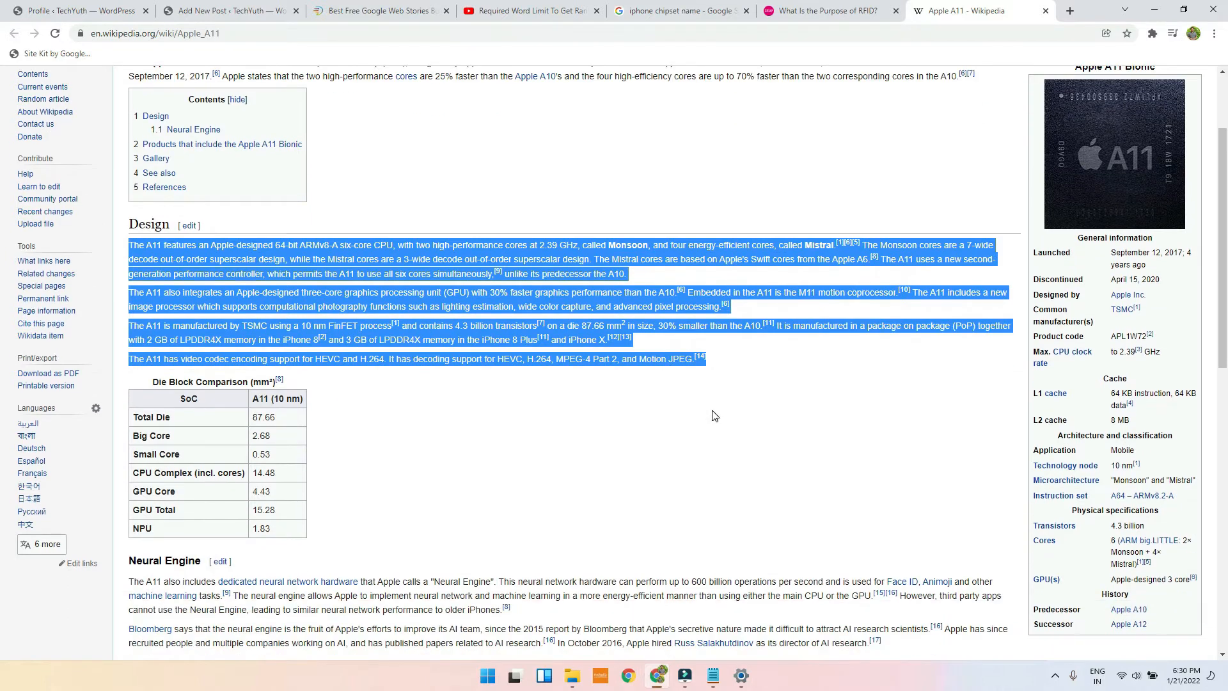
# Step: Open striphtml.com in a new browser tab
pyautogui.click(1071, 11)
pyautogui.click(880, 10)
pyautogui.click(955, 6)
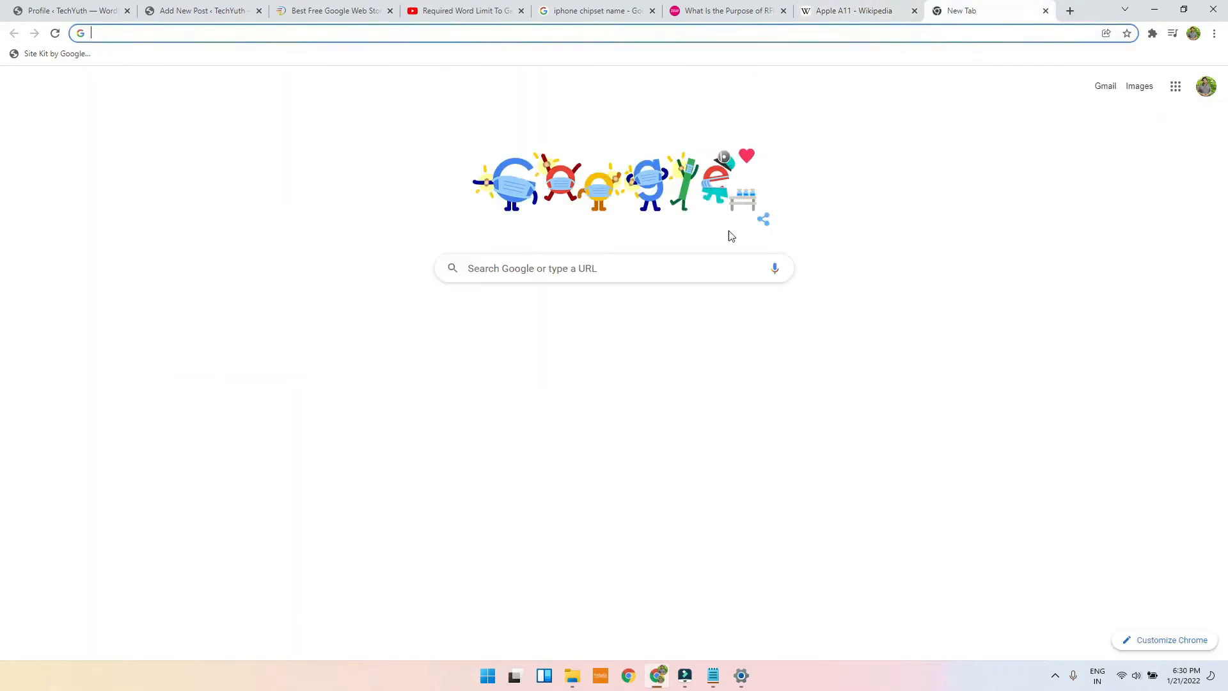
pyautogui.write('html')
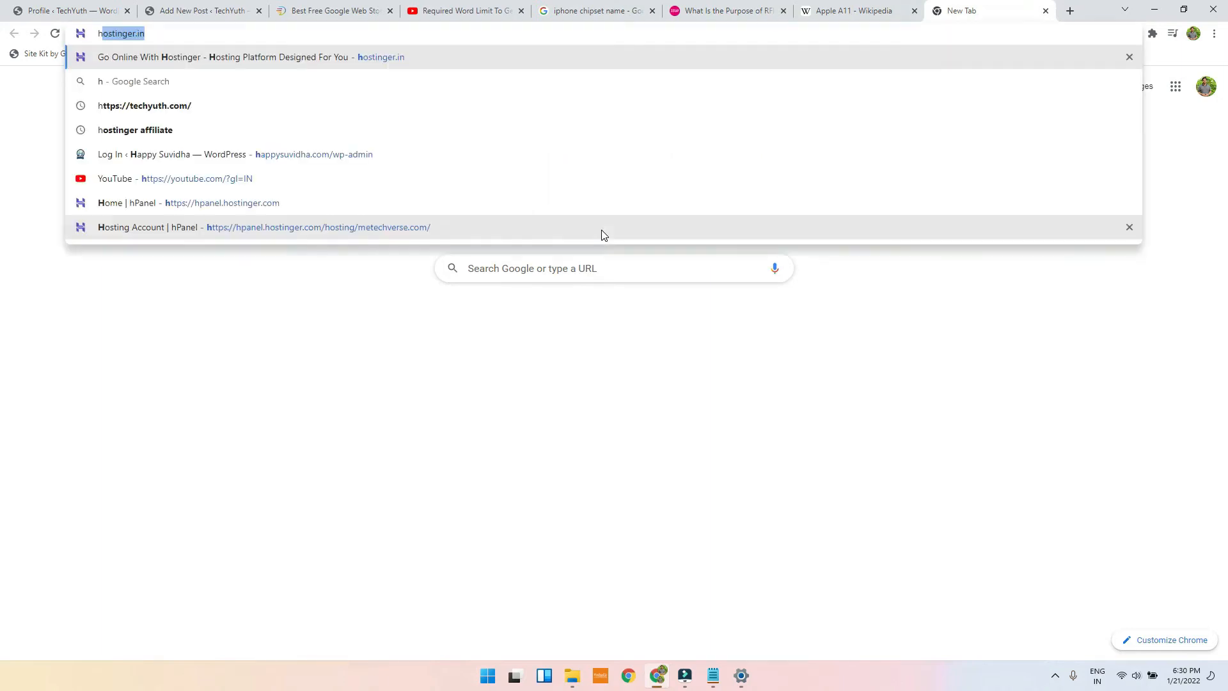
pyautogui.press('Down')
pyautogui.press('Down')
pyautogui.press('Down')
pyautogui.press('Down')
pyautogui.press('Down')
pyautogui.press('Down')
pyautogui.press('Up')
pyautogui.press('Return')
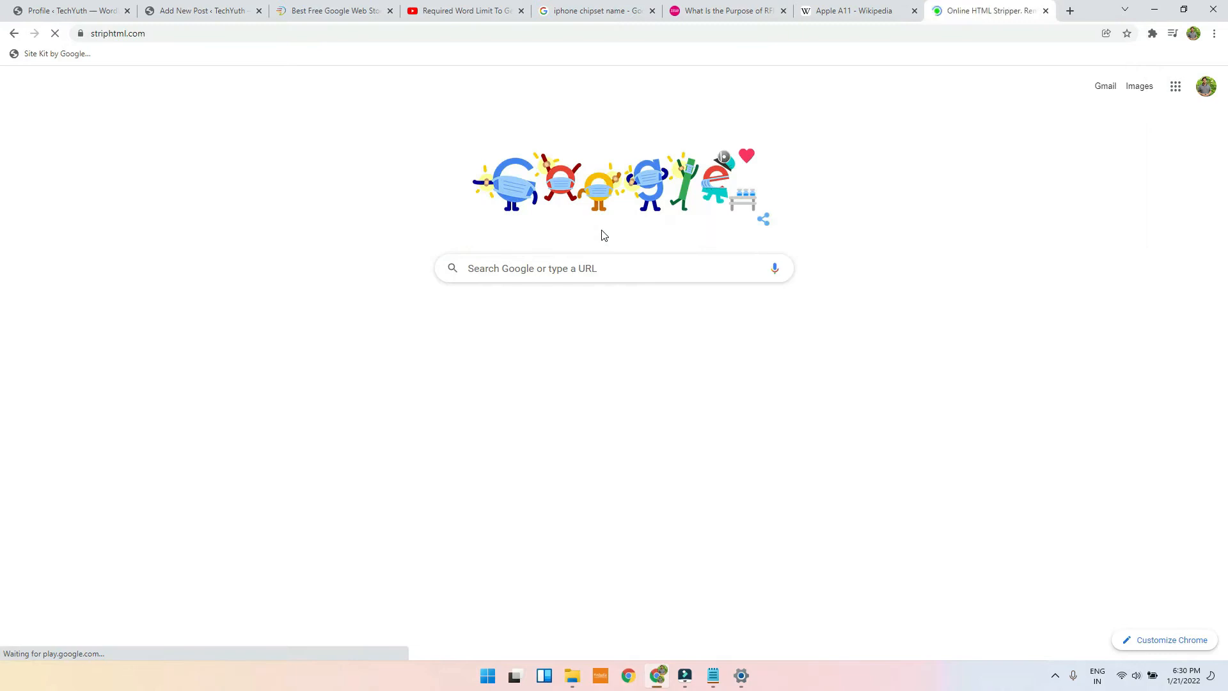
# Step: Paste the copied Design paragraphs into StripHTML's text box and strip their HTML formatting
pyautogui.click(95, 11)
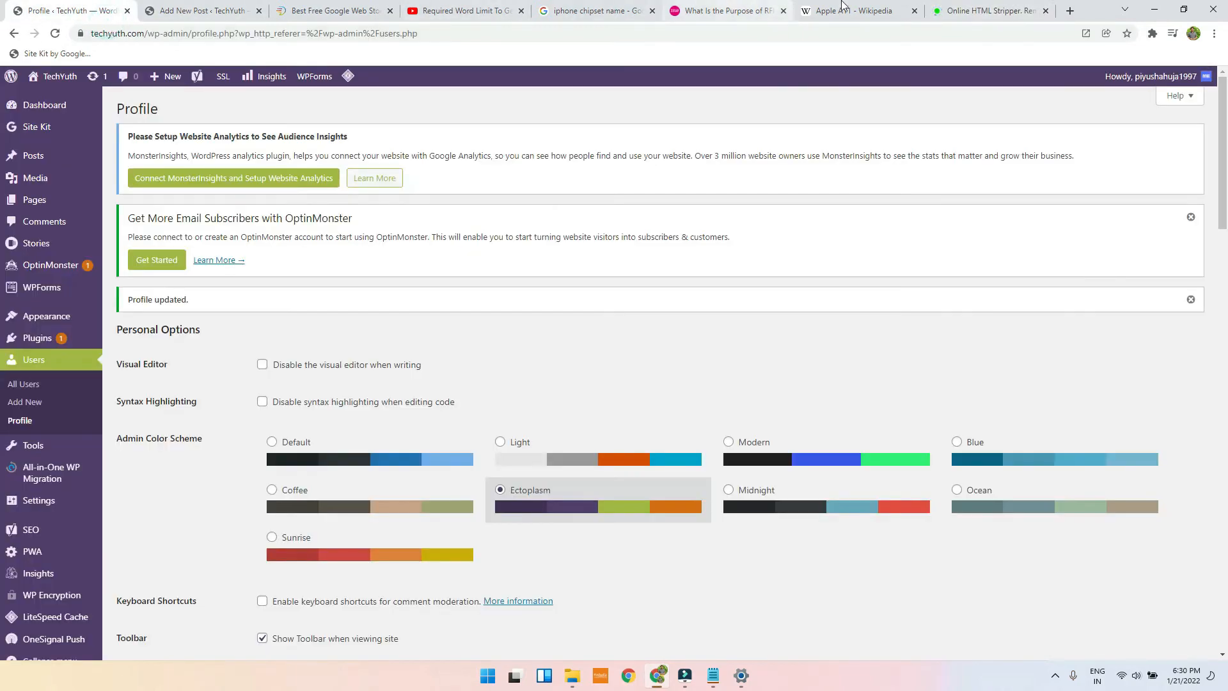
pyautogui.click(1014, 9)
pyautogui.click(136, 37)
pyautogui.tripleClick(243, 32)
pyautogui.click(440, 287)
pyautogui.hotkey('ctrl', 'v')
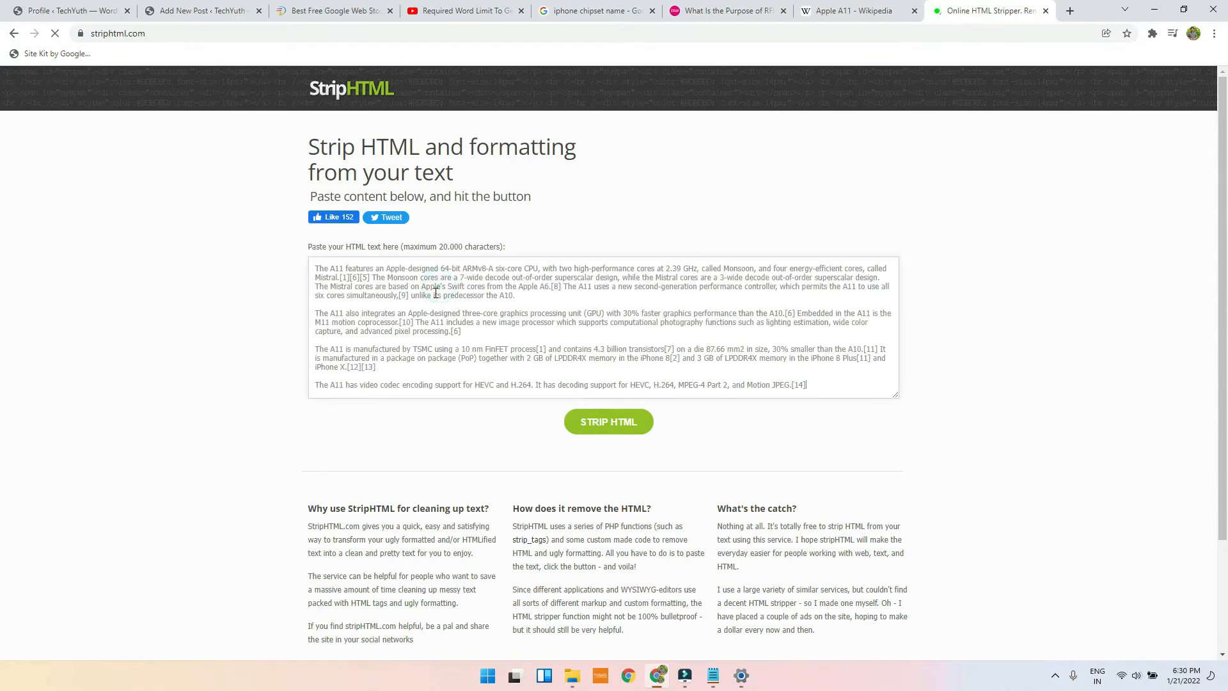
pyautogui.click(617, 422)
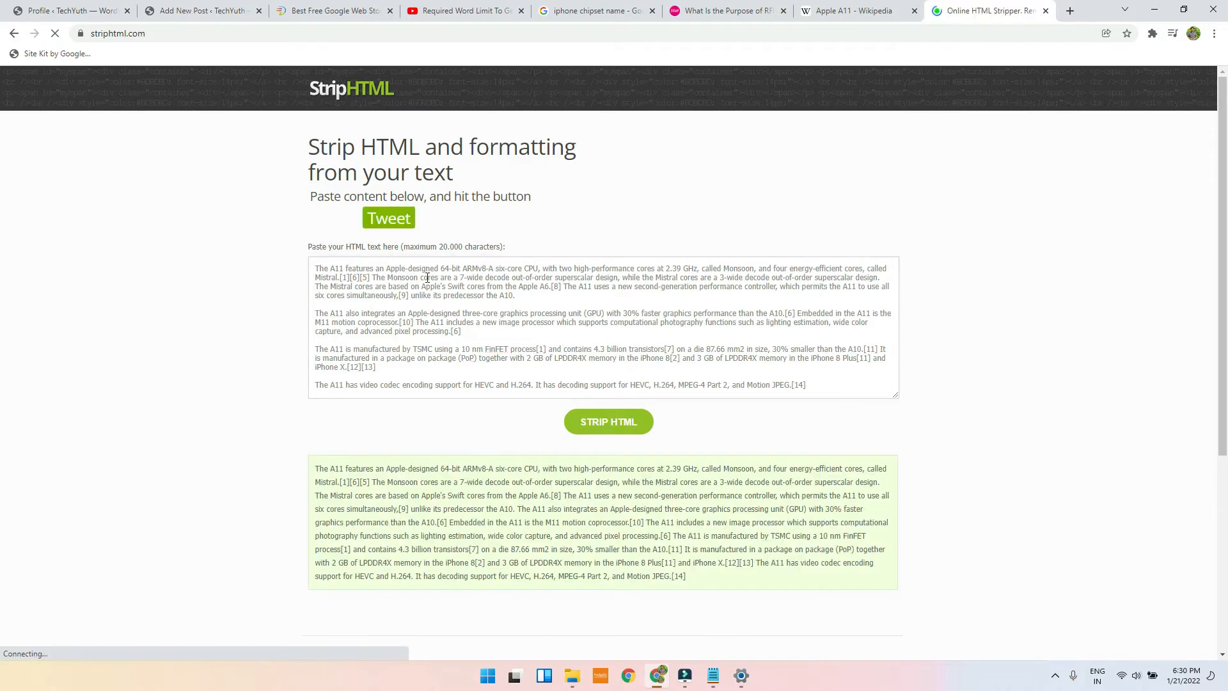
# Step: Copy all the text in StripHTML's input box and paste it into the body of the WordPress post
pyautogui.click(449, 341)
pyautogui.hotkey('ctrl', 'a')
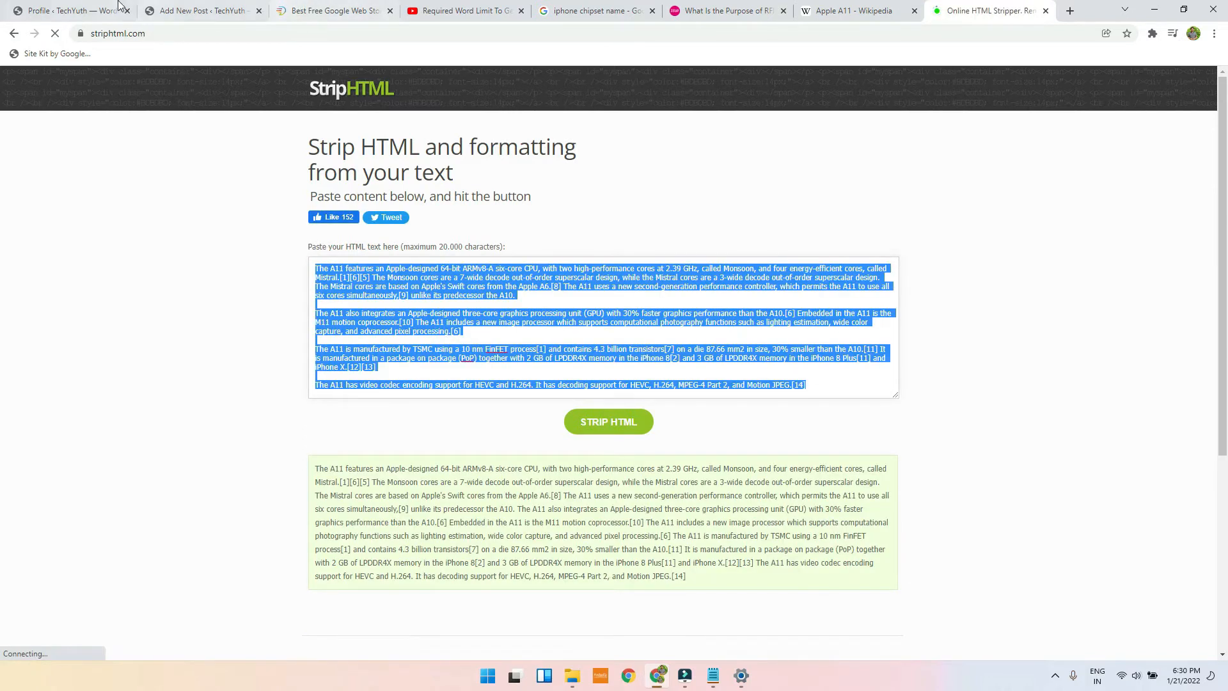
pyautogui.click(202, 11)
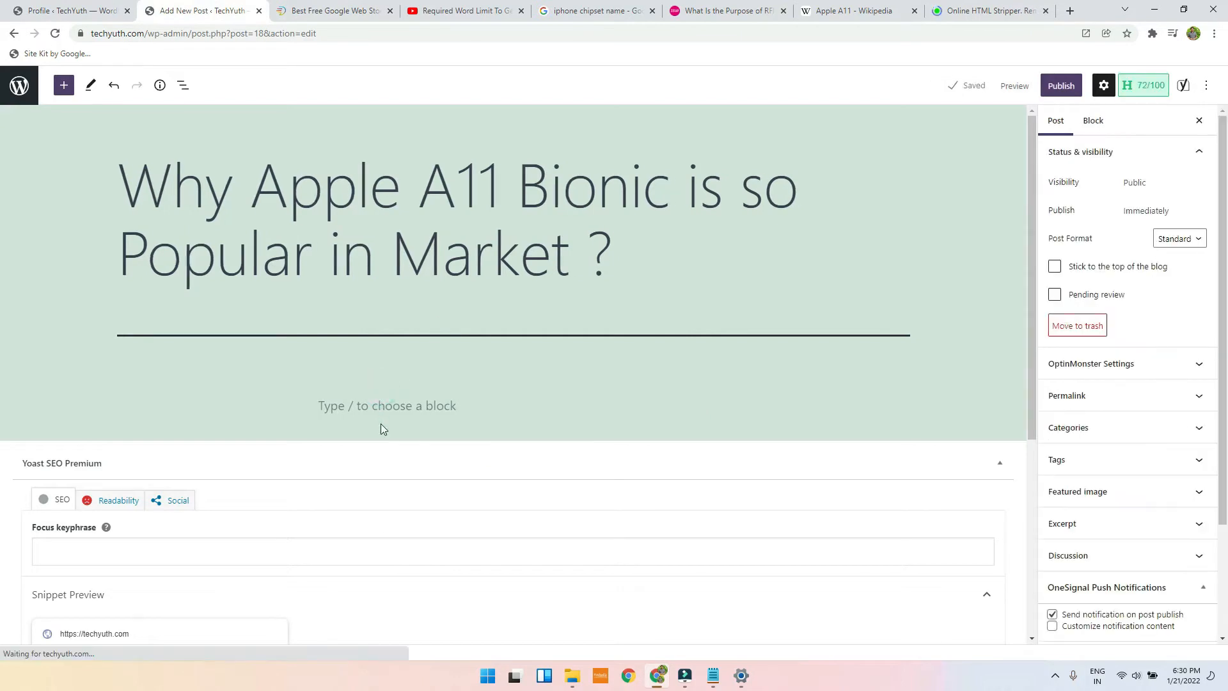
pyautogui.click(379, 403)
pyautogui.hotkey('ctrl', 'v')
# Step: Review the pasted paragraphs in the post body and bring up the post's general settings
pyautogui.scroll(10, 396, 374)
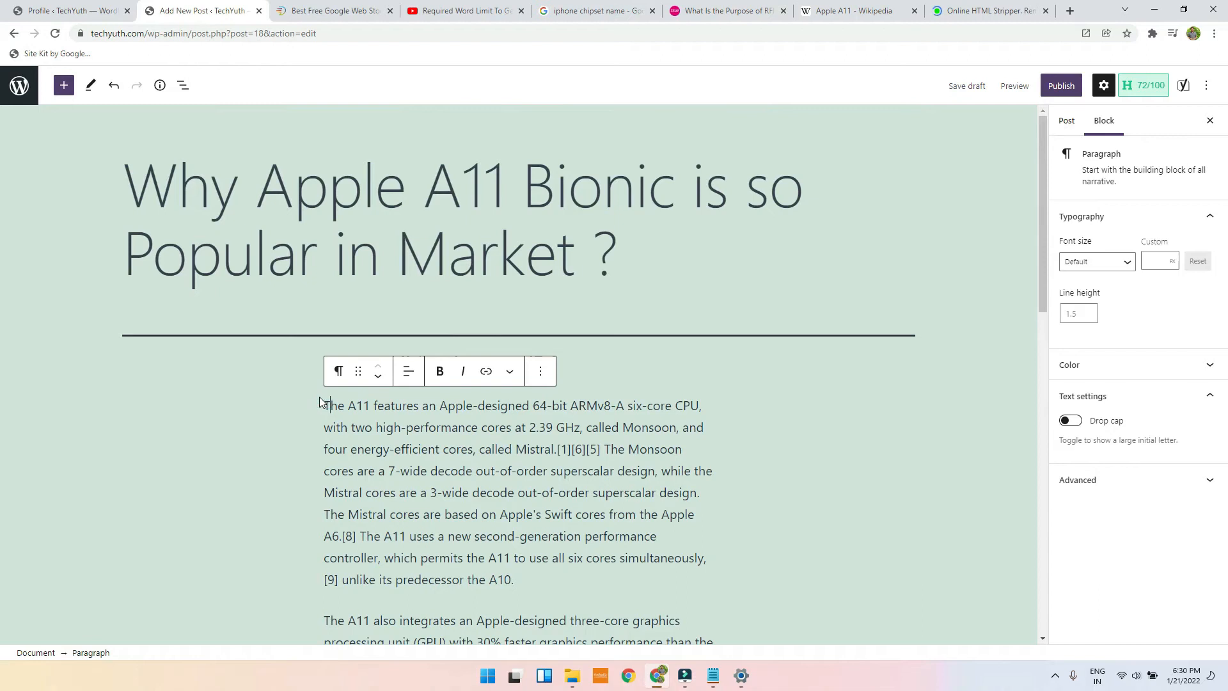
pyautogui.scroll(-7, 688, 412)
pyautogui.scroll(1, 691, 411)
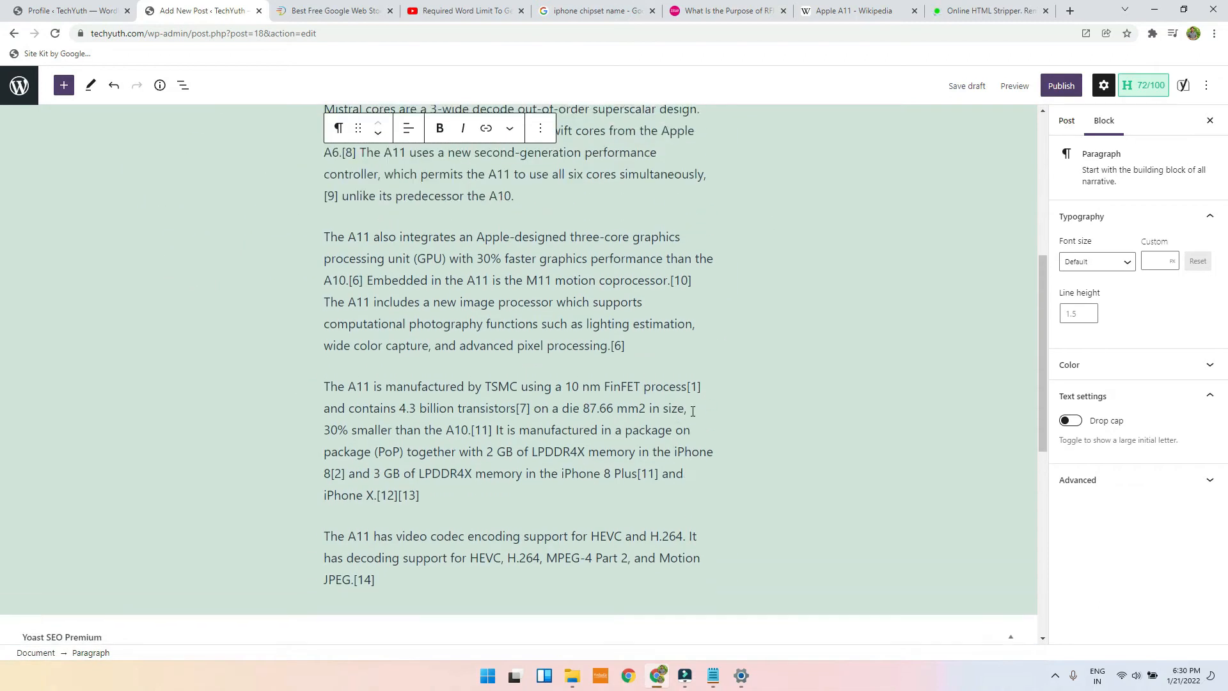
pyautogui.click(620, 358)
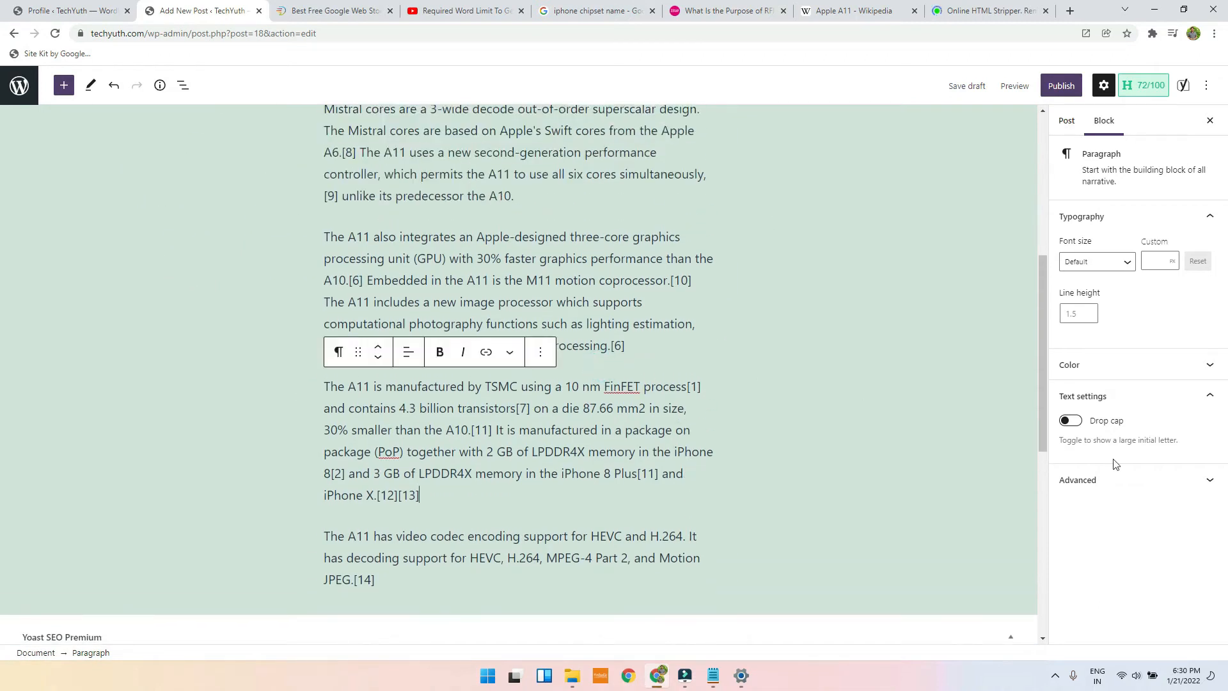
pyautogui.click(1055, 129)
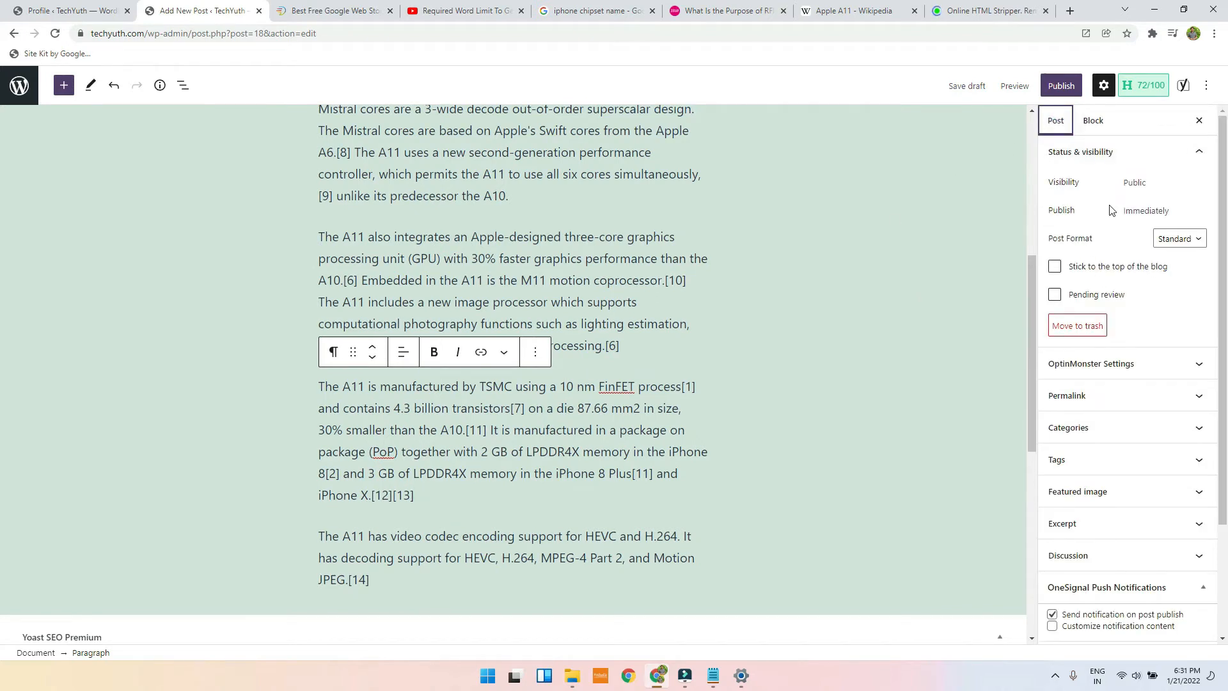
# Step: Expand the post's permalink and category settings and add a new category named Tech Updates
pyautogui.scroll(6, 989, 399)
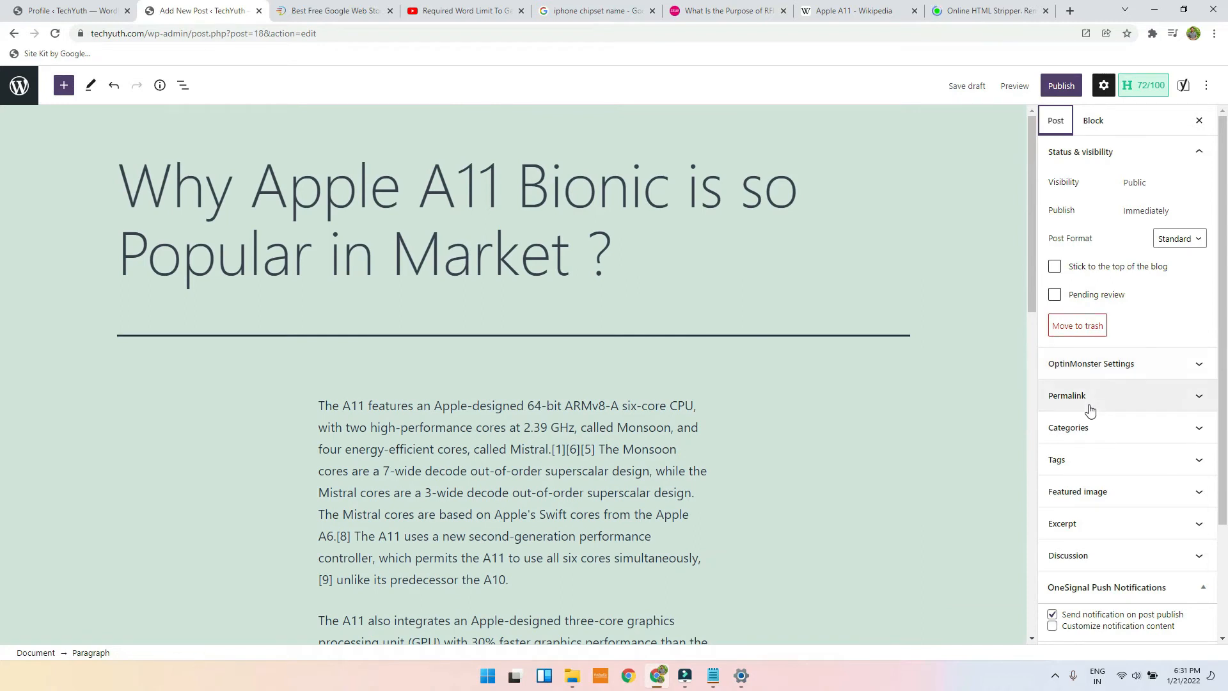
pyautogui.click(1090, 410)
pyautogui.scroll(-2, 1074, 339)
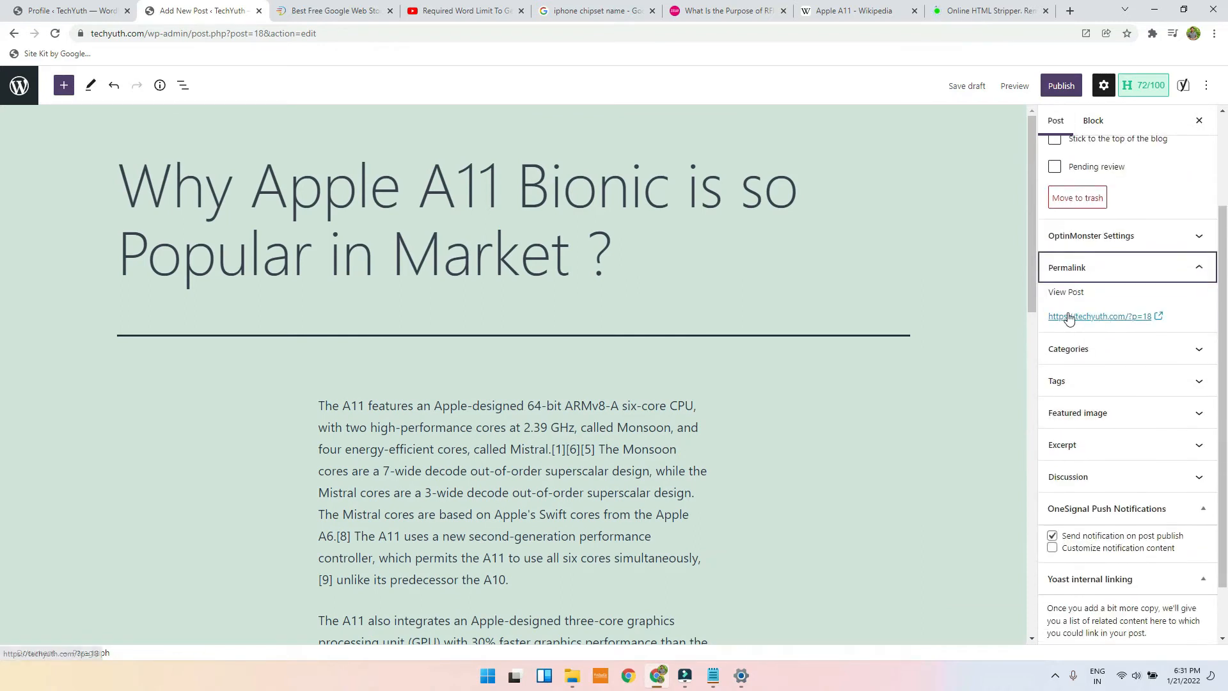
pyautogui.click(1088, 351)
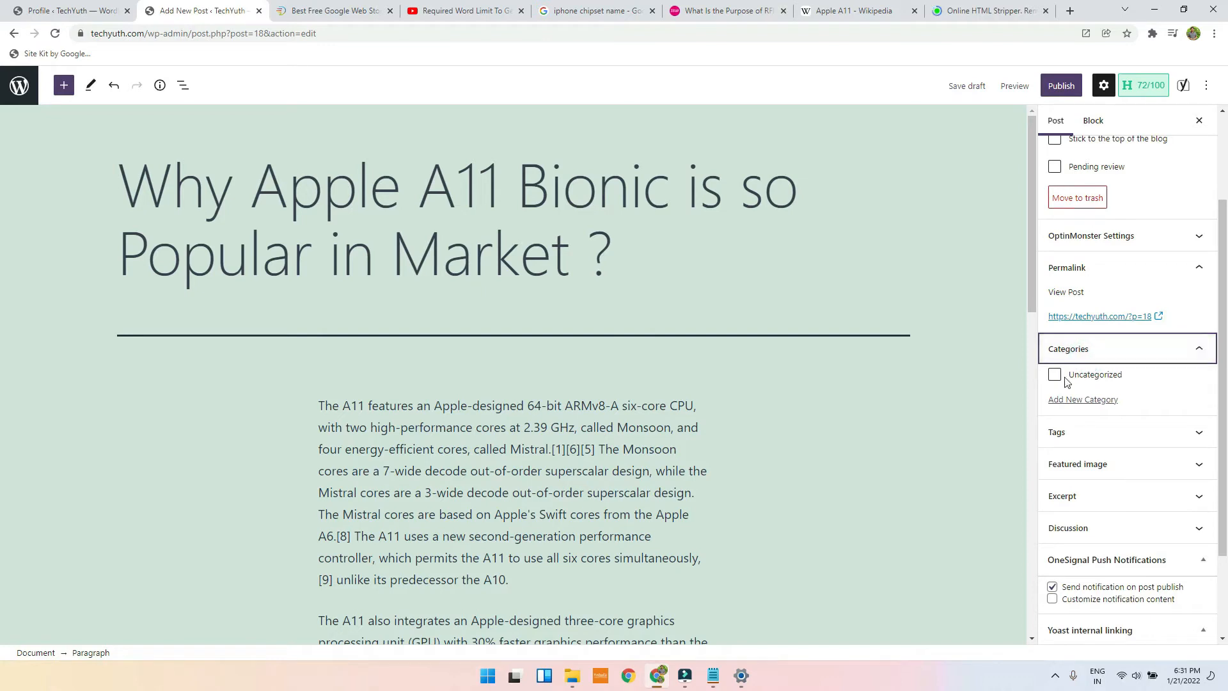
pyautogui.click(1075, 399)
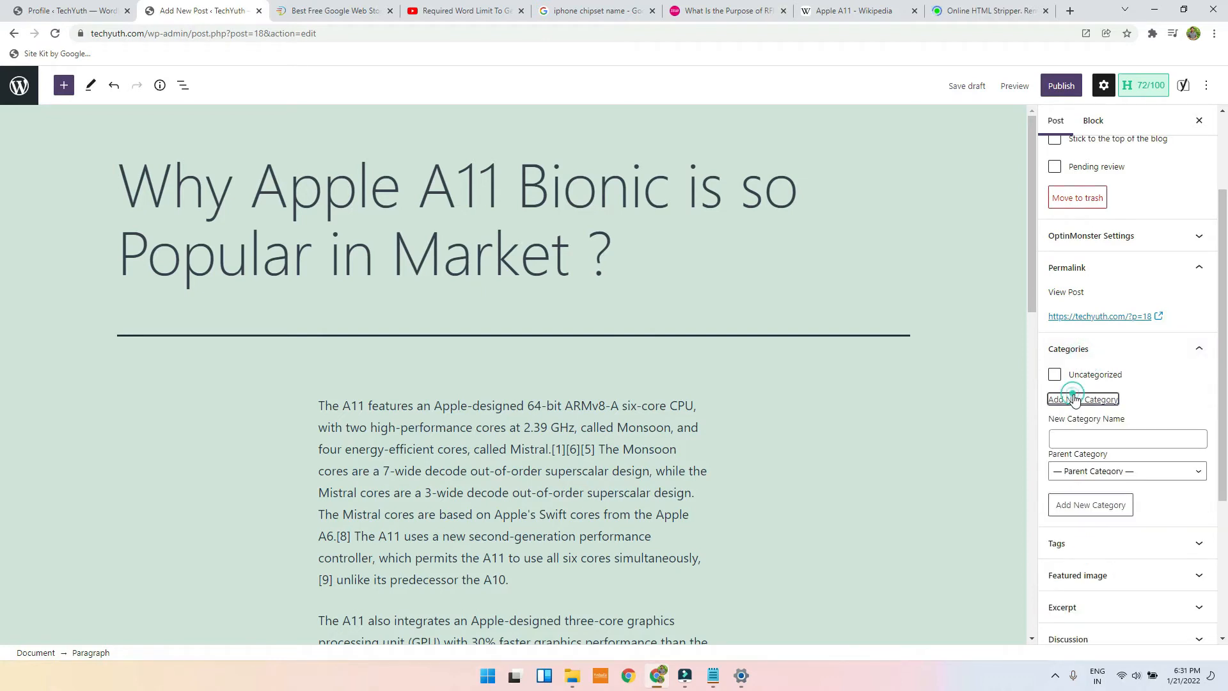
pyautogui.click(1114, 440)
pyautogui.write('Tech Updates')
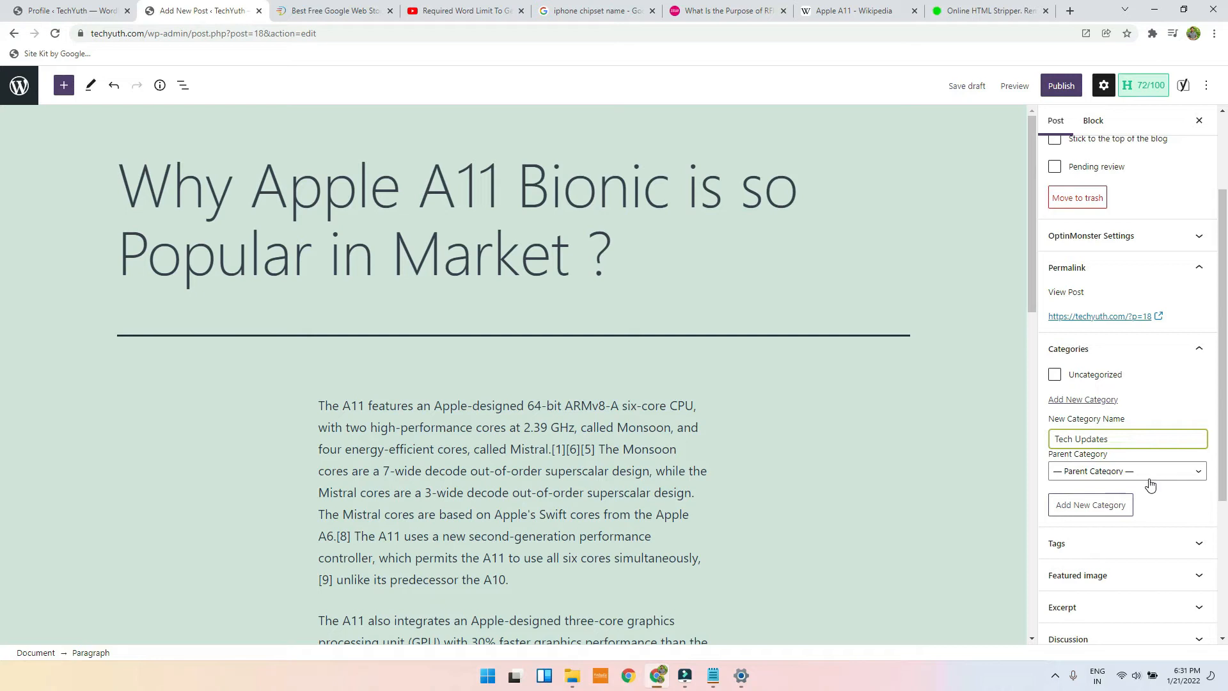
pyautogui.click(1119, 505)
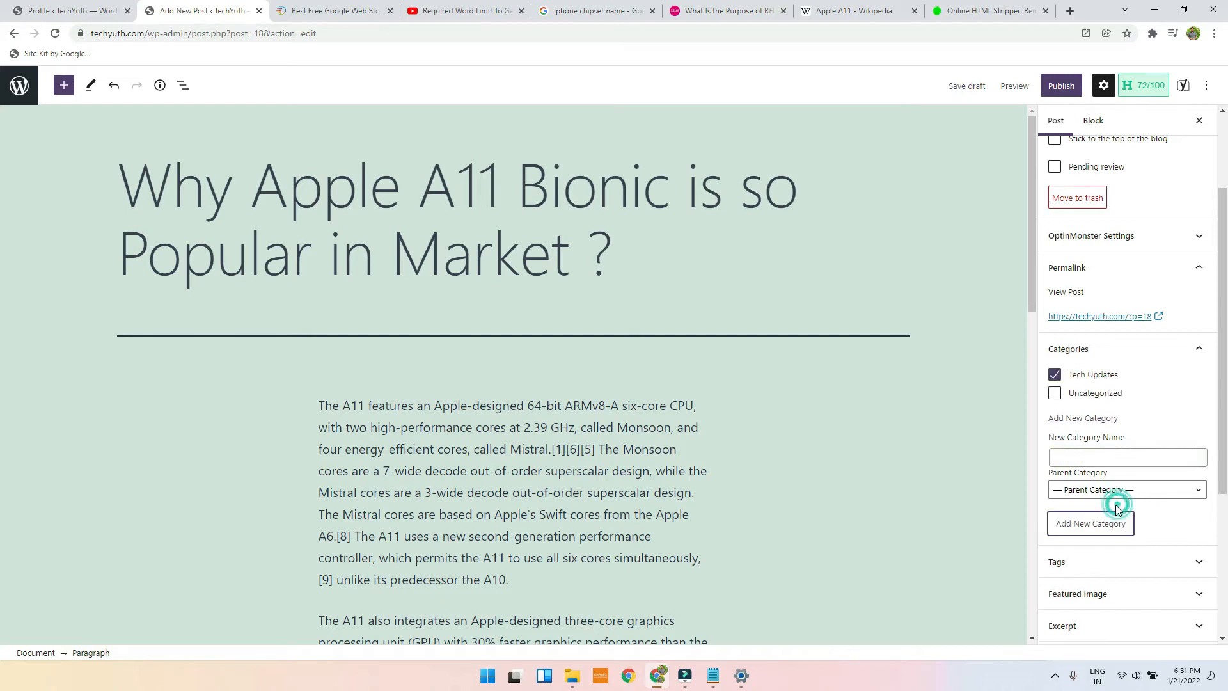
# Step: Add a new category named Apple with Tech Updates as its parent category
pyautogui.click(1111, 459)
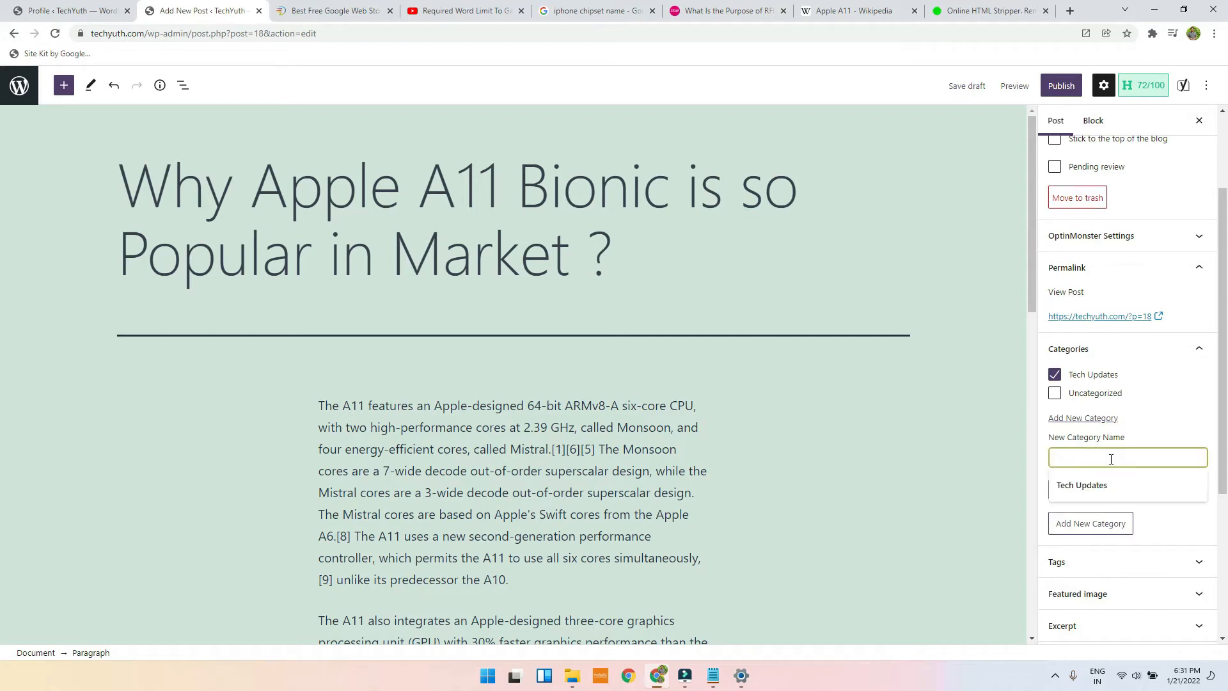
pyautogui.write('Apple')
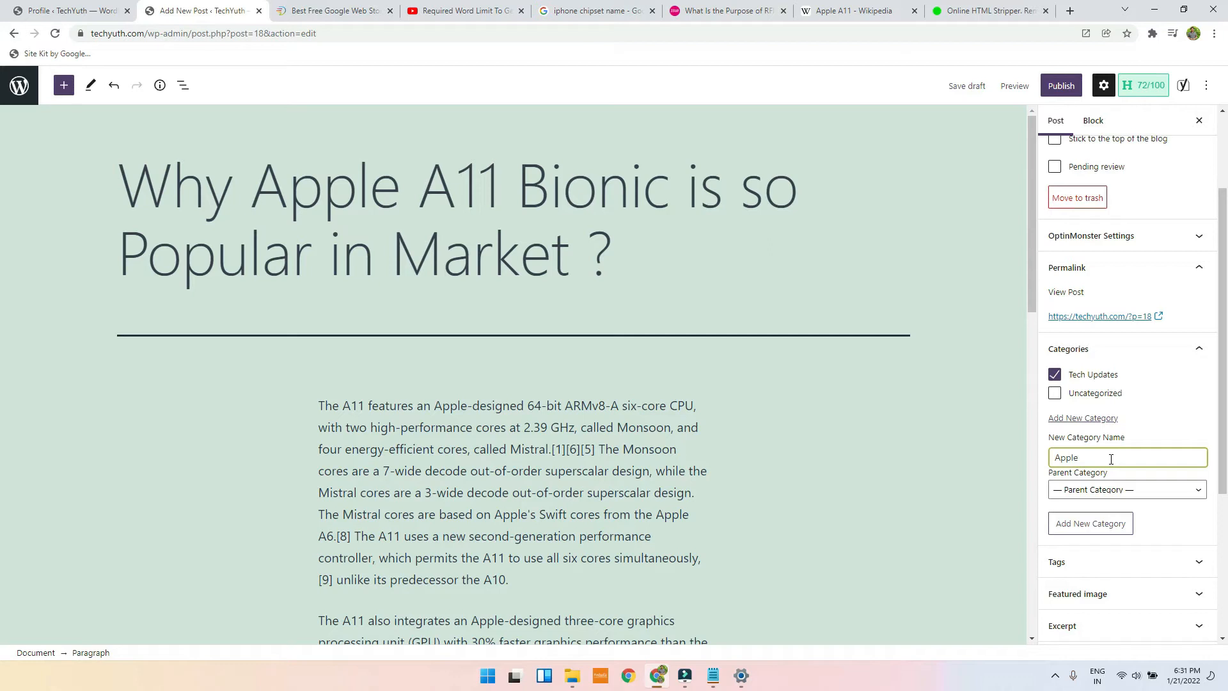
pyautogui.click(1114, 497)
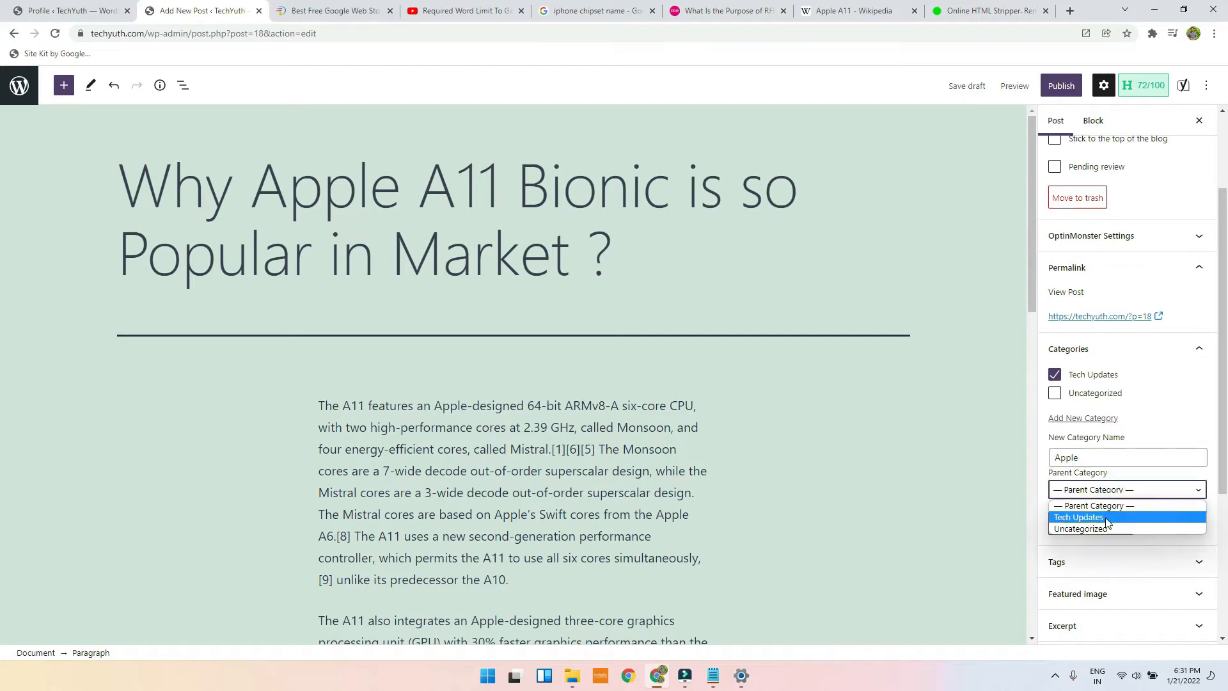
pyautogui.click(1099, 516)
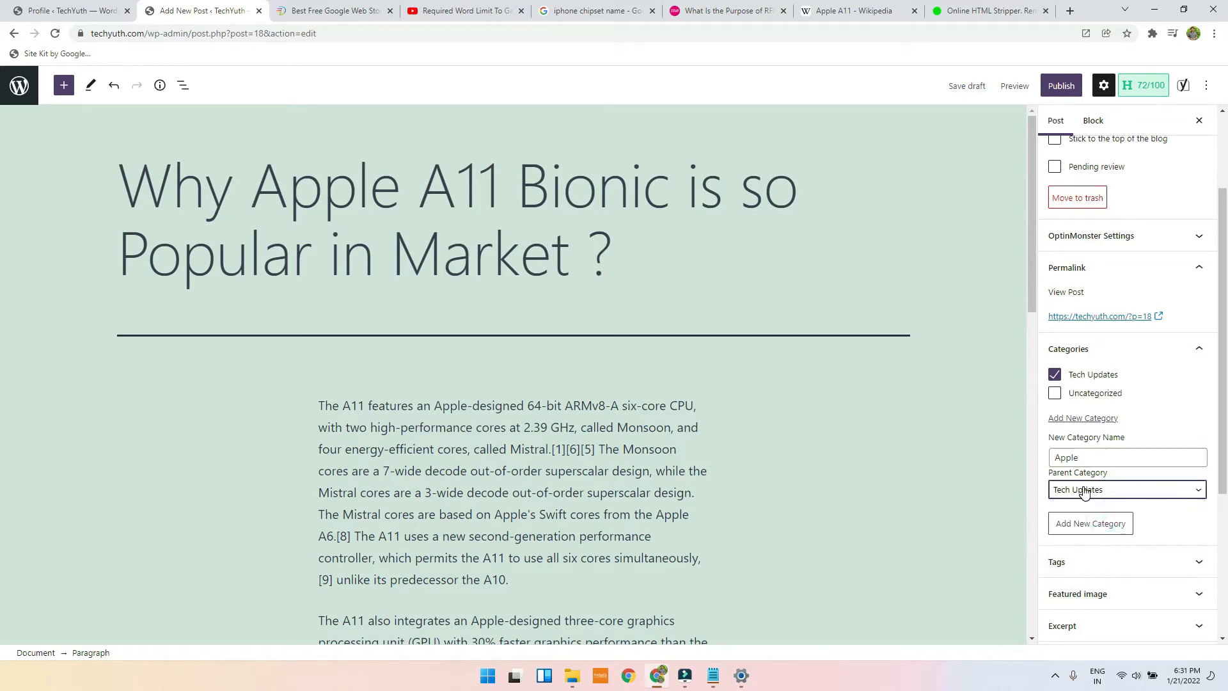
pyautogui.click(1099, 523)
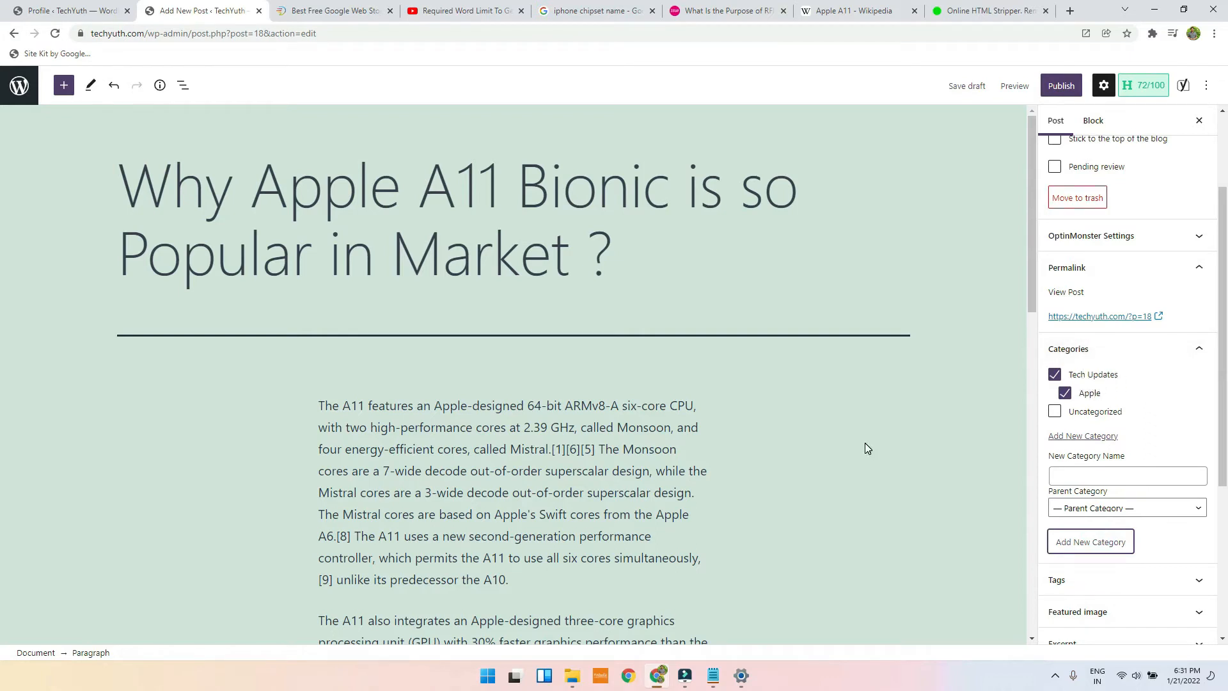
# Step: Expand the post's tag settings and highlight the heading and label of the new tag field
pyautogui.scroll(-3, 1088, 396)
pyautogui.click(1069, 388)
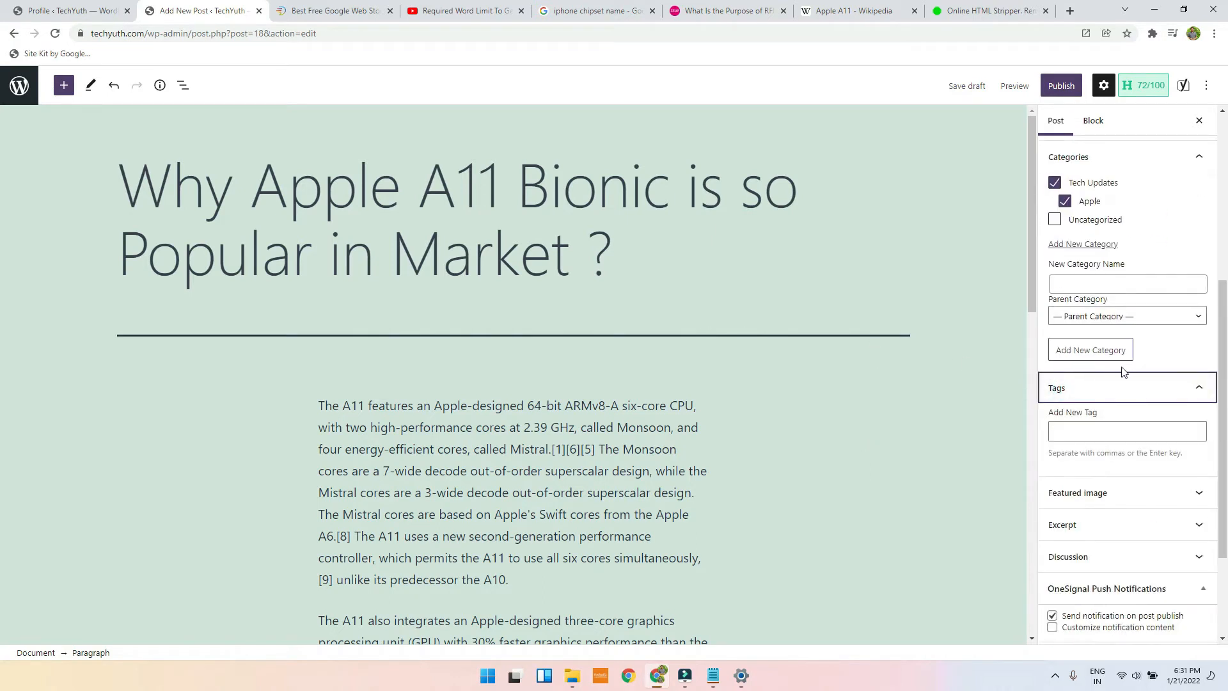
pyautogui.click(1093, 438)
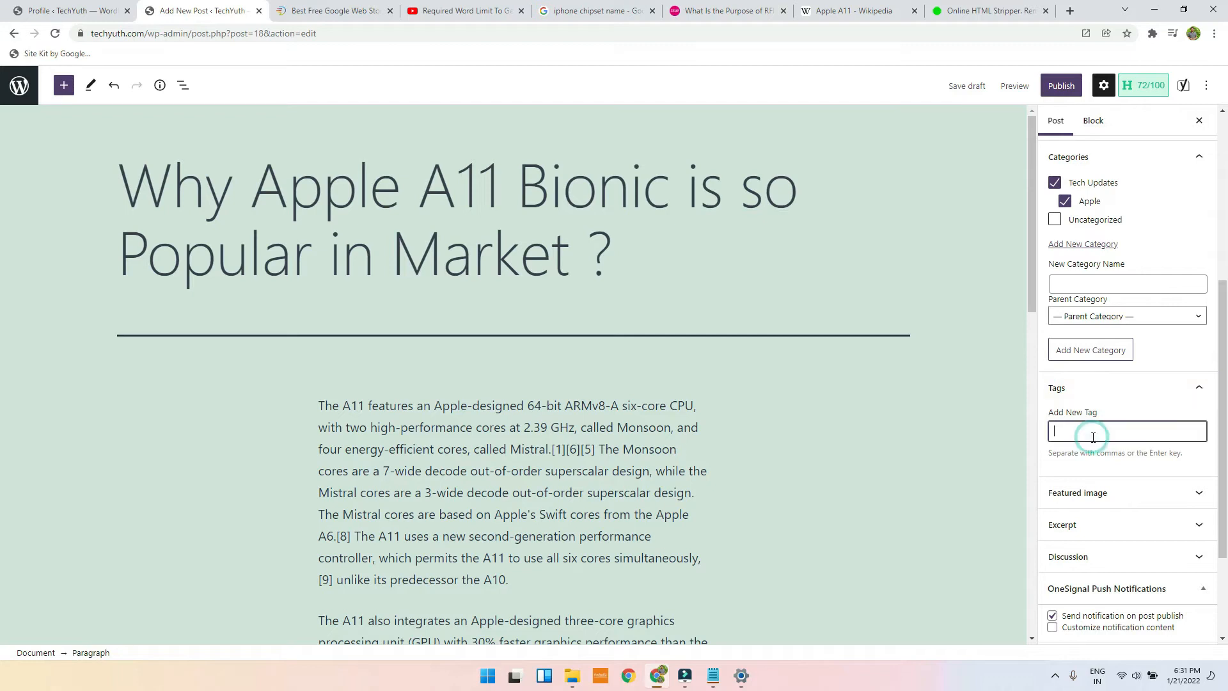
pyautogui.moveTo(1010, 401); pyautogui.dragTo(1102, 413)
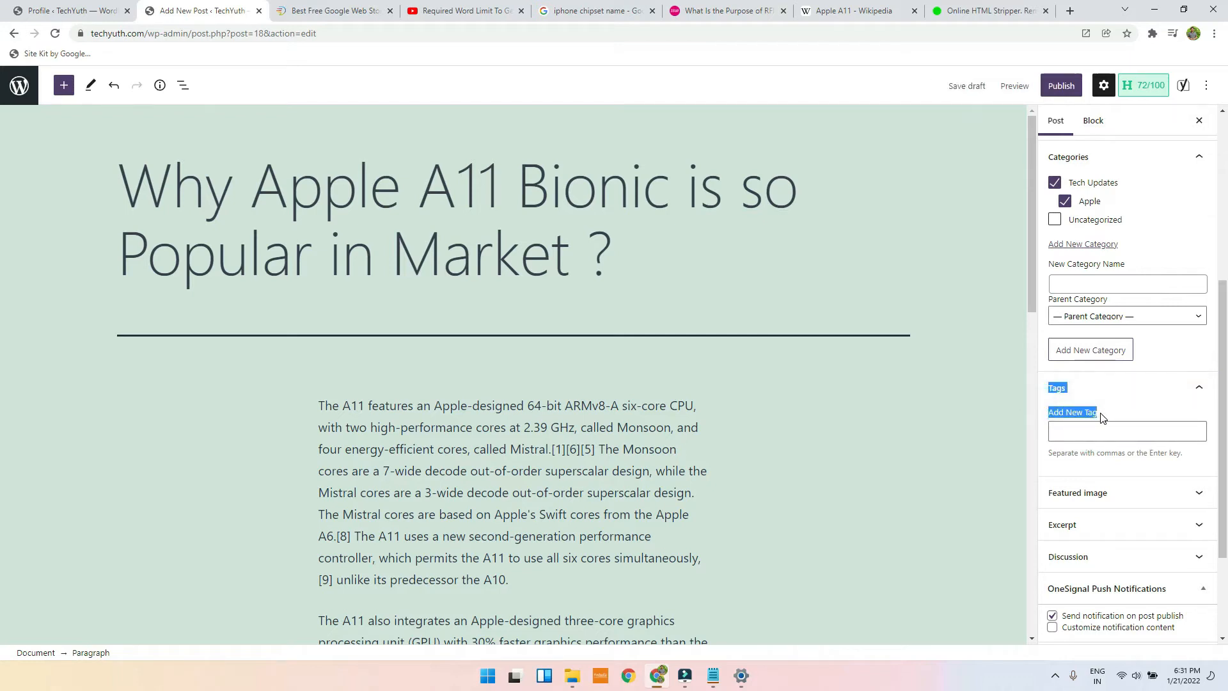
# Step: Copy the word Apple from the post title and search Google News for it in a new browser tab
pyautogui.doubleClick(339, 188)
pyautogui.hotkey('ctrl', 'c')
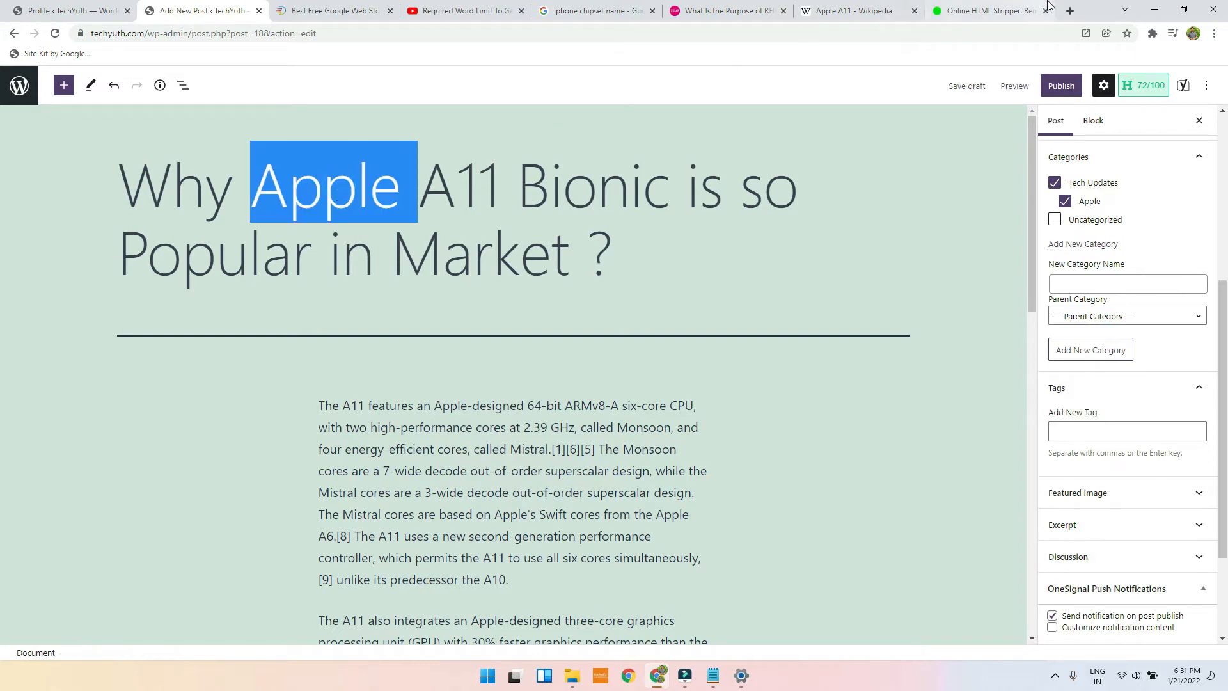
pyautogui.click(1071, 11)
pyautogui.hotkey('ctrl', 'v')
pyautogui.press('Return')
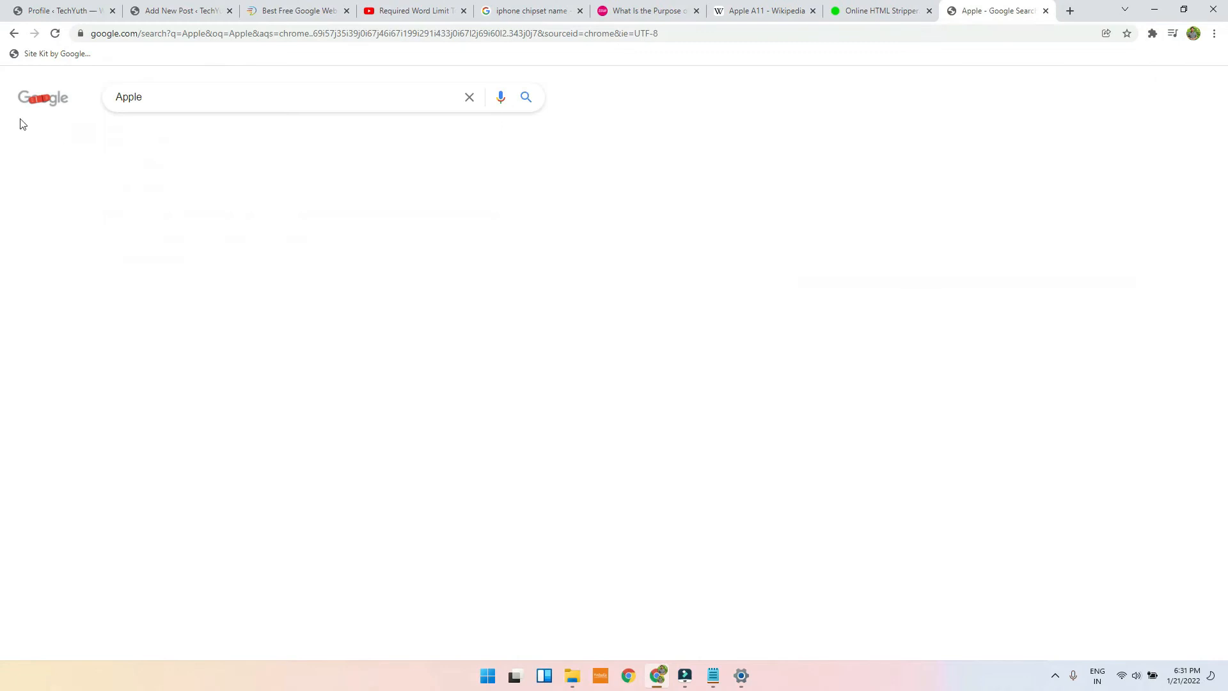
pyautogui.click(171, 142)
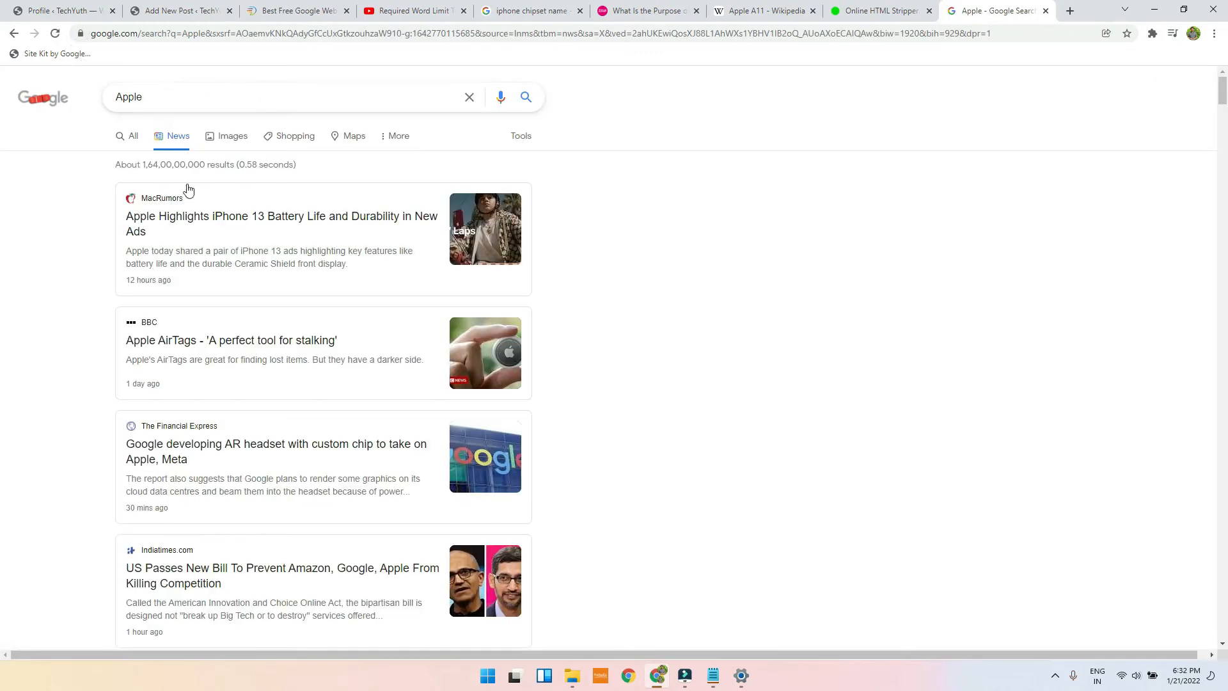
# Step: Open the MacRumors article on iPhone 13 battery life, examine the tag below its text, and return to the news results
pyautogui.click(163, 218)
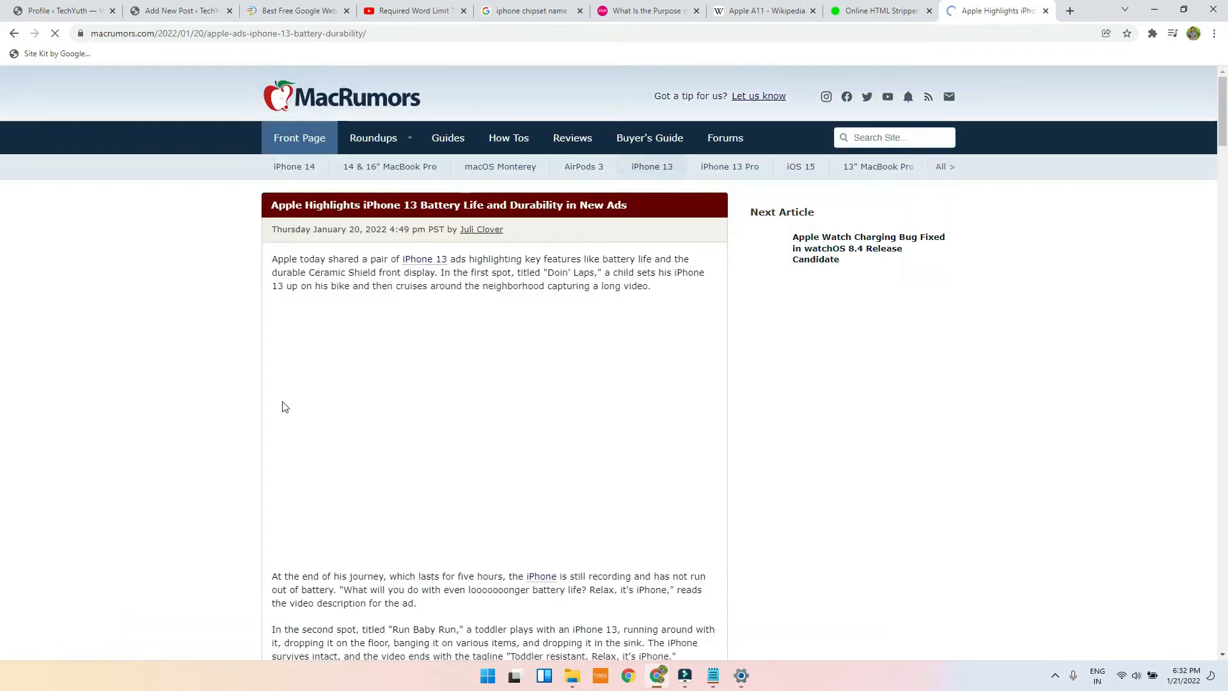
pyautogui.scroll(-15, 620, 348)
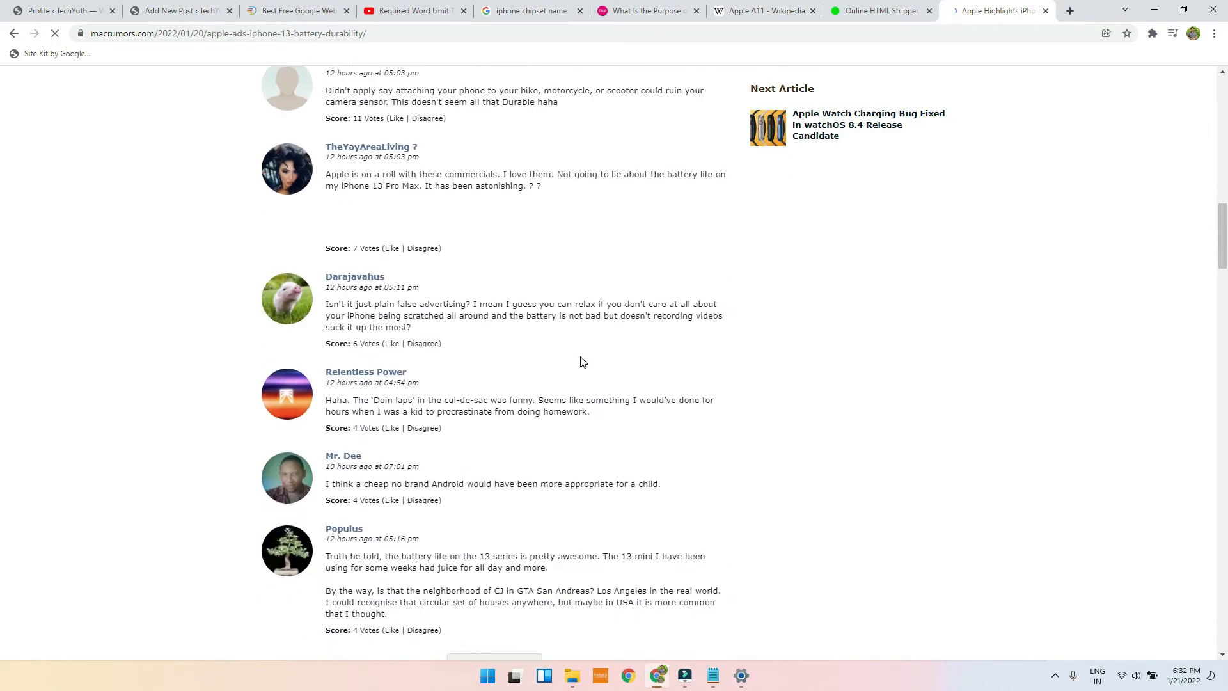
pyautogui.scroll(6, 583, 362)
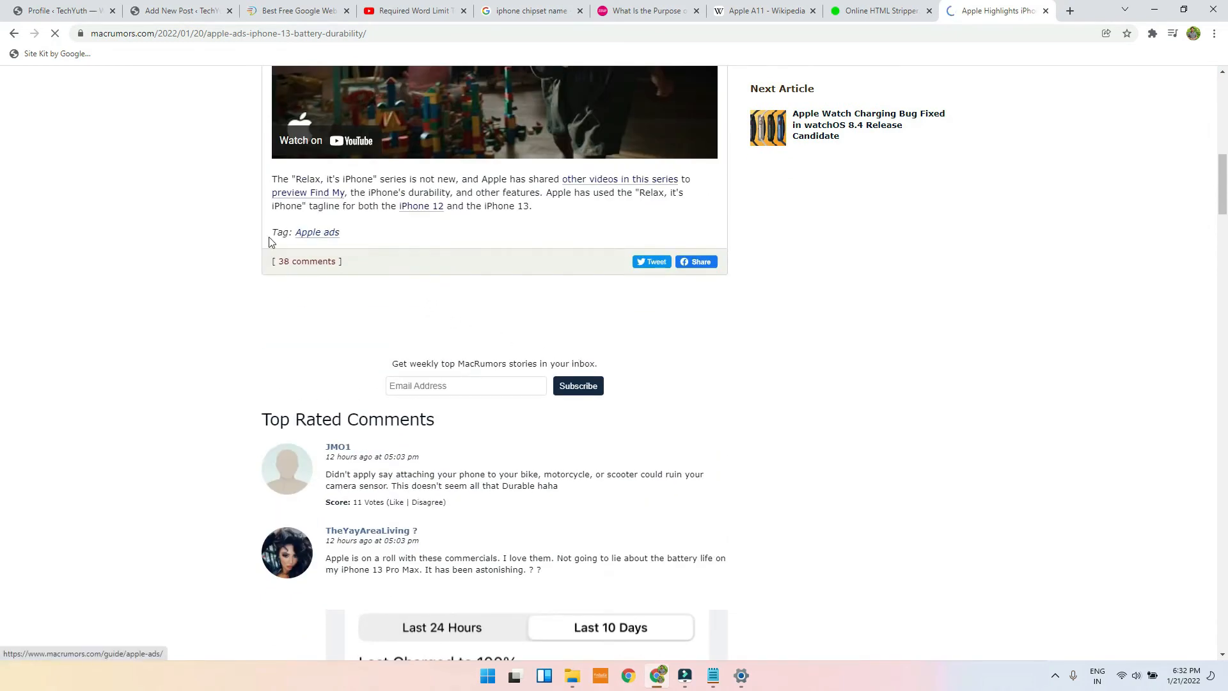
pyautogui.moveTo(269, 234); pyautogui.dragTo(344, 234)
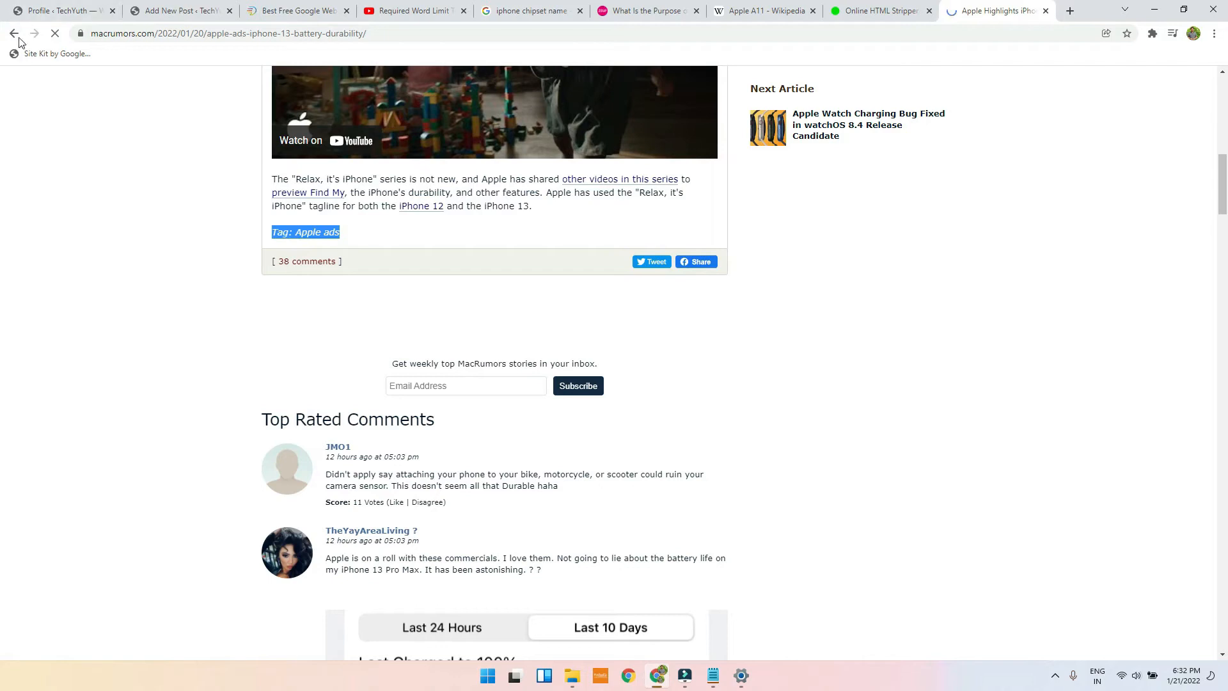
pyautogui.hotkey('alt', 'Left')
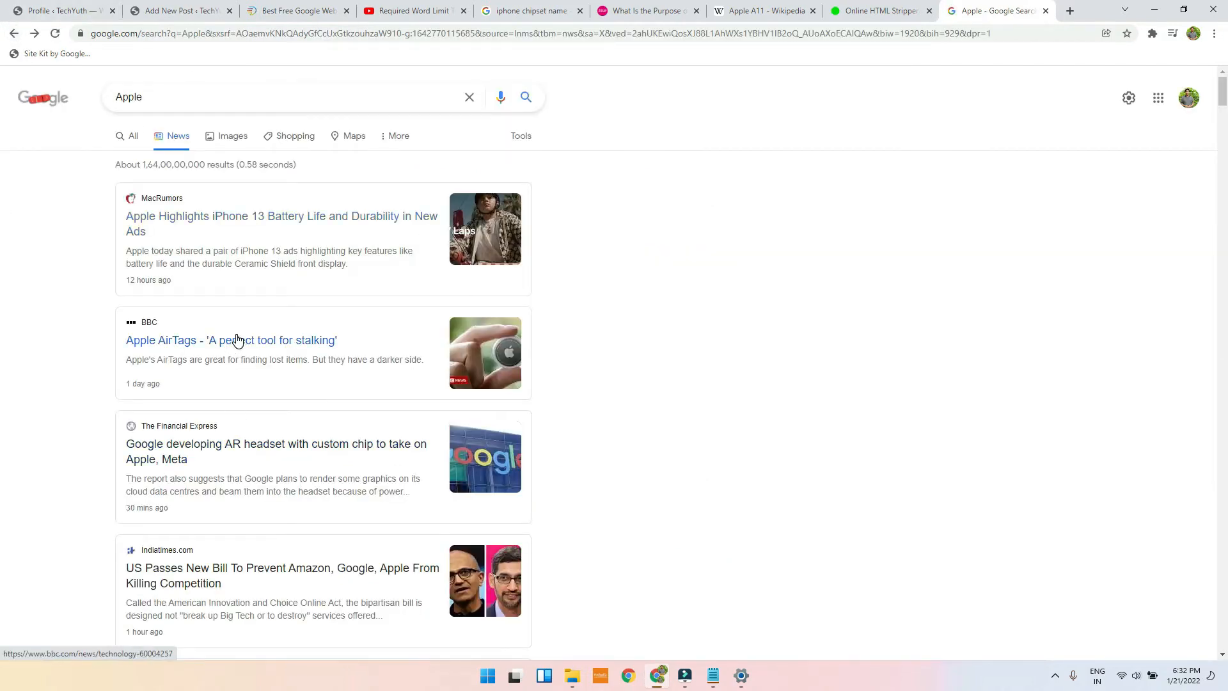
# Step: Open the Financial Express article on Google's AR headset, examine its topic tags below the text, and return to the news results
pyautogui.click(206, 444)
pyautogui.scroll(-5, 614, 486)
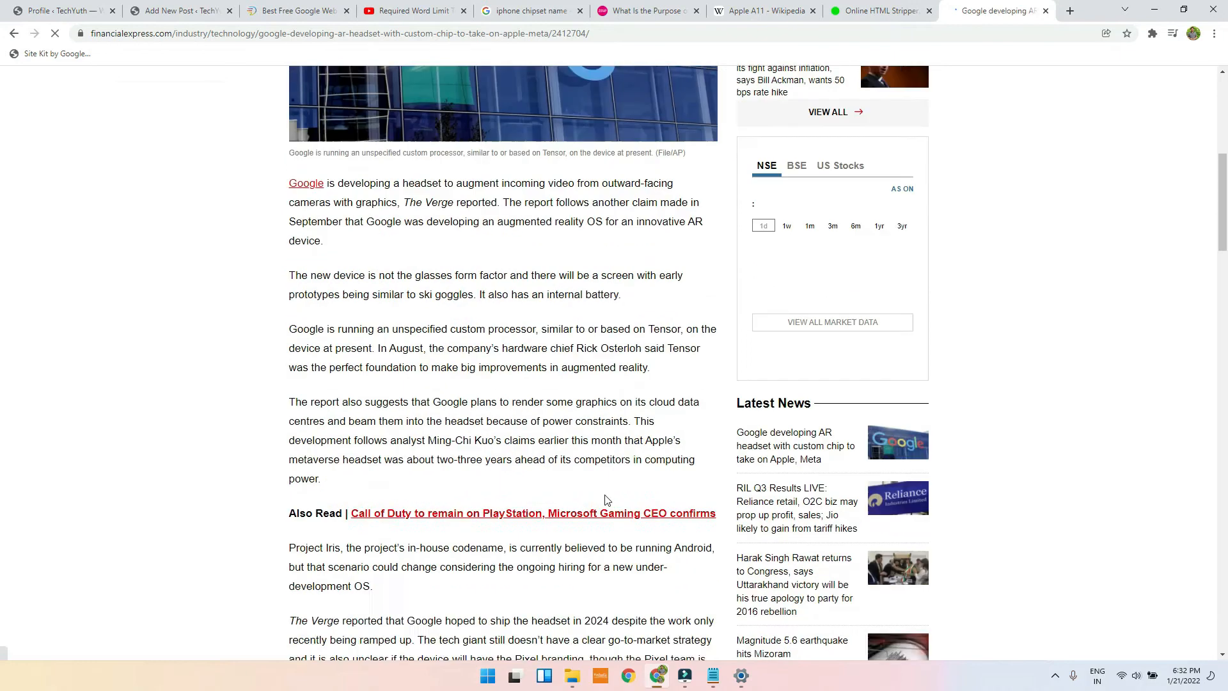
pyautogui.scroll(-10, 608, 498)
pyautogui.scroll(4, 611, 496)
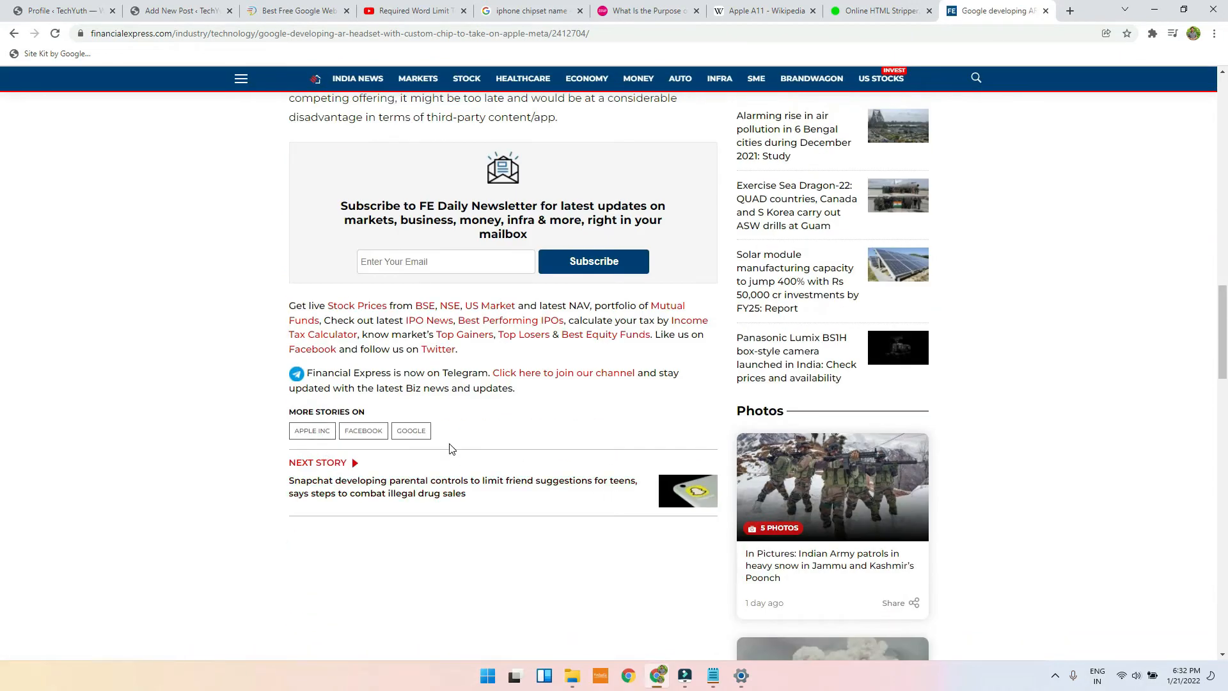
pyautogui.scroll(15, 449, 448)
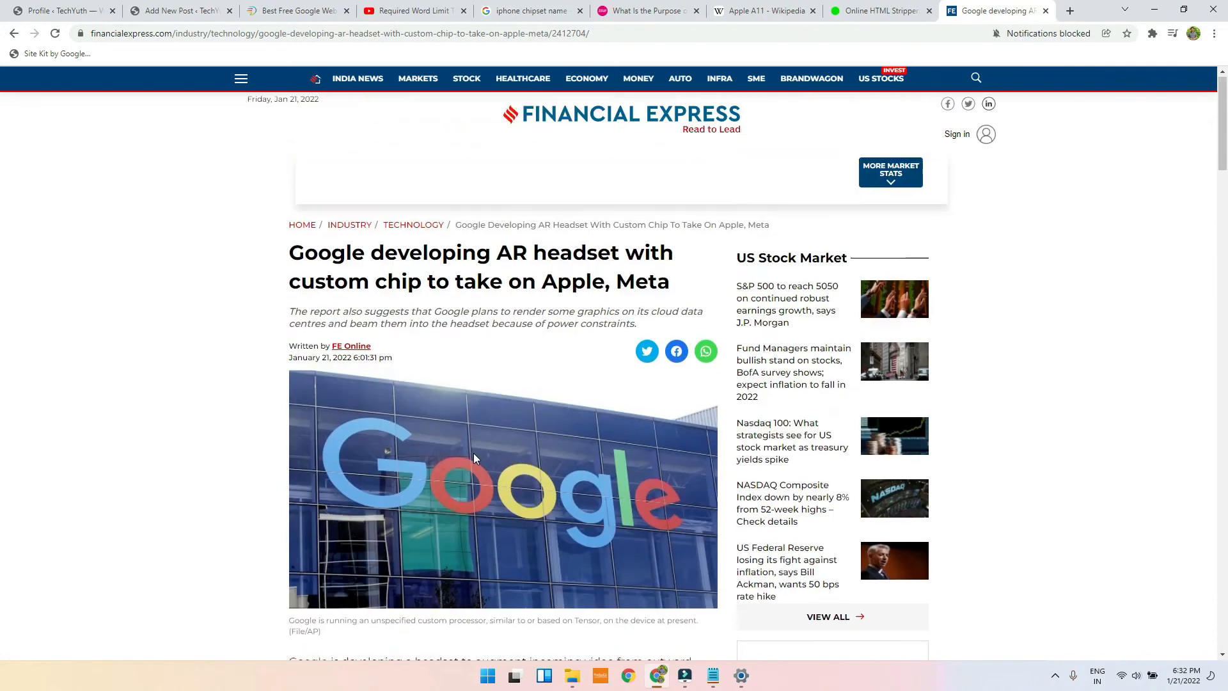
pyautogui.scroll(-14, 474, 456)
pyautogui.scroll(4, 469, 399)
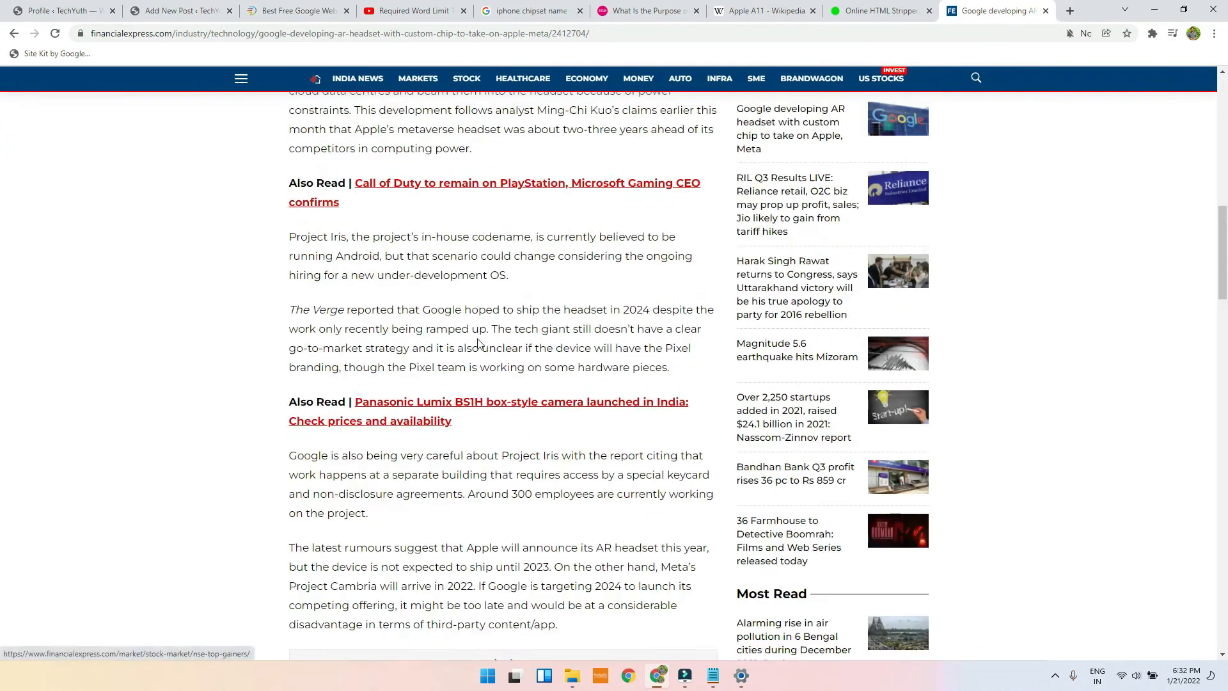
pyautogui.scroll(10, 478, 344)
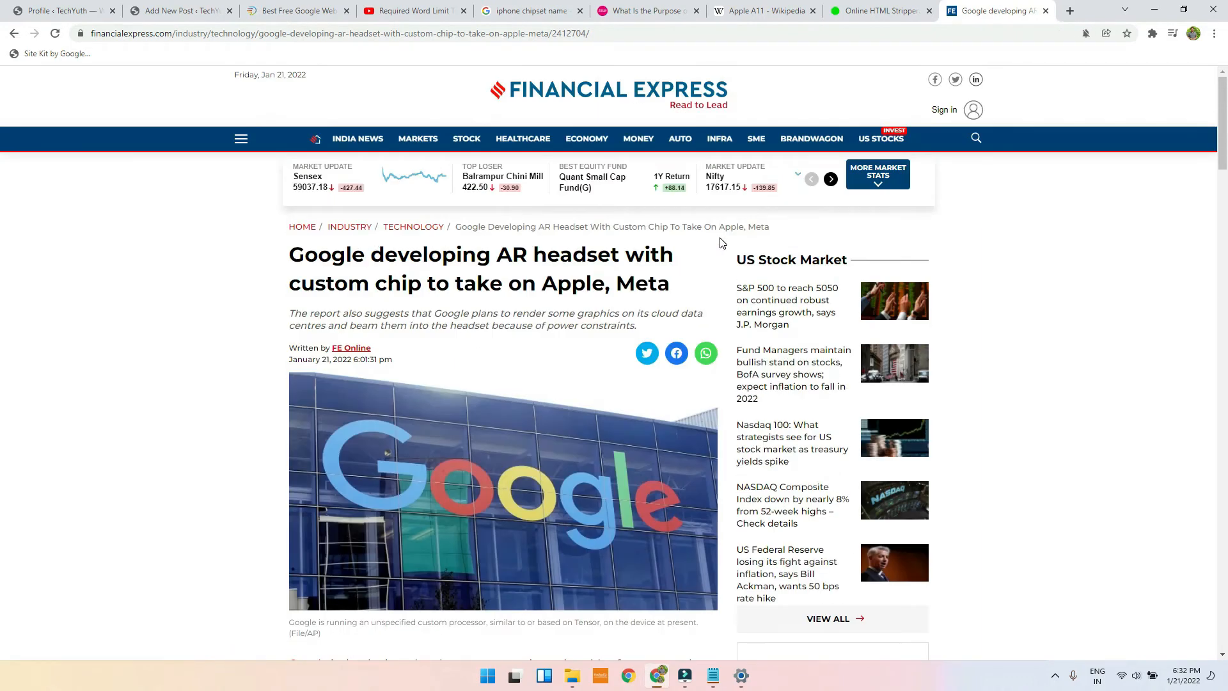
pyautogui.scroll(-20, 755, 221)
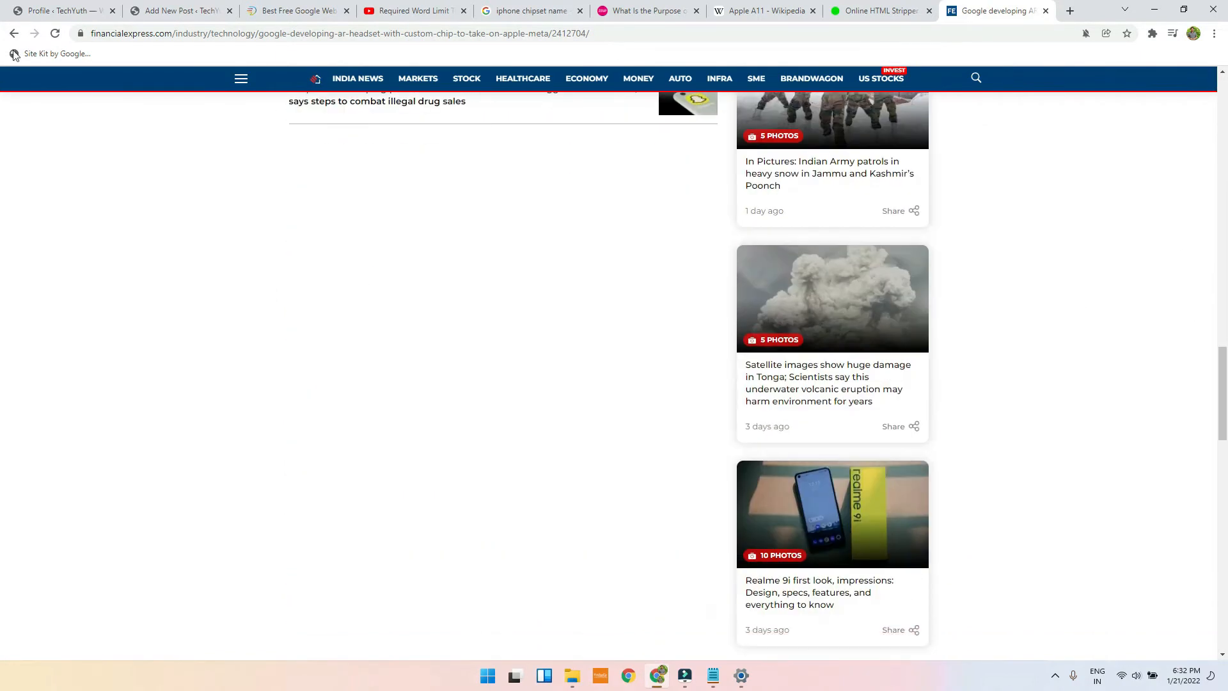
pyautogui.click(14, 34)
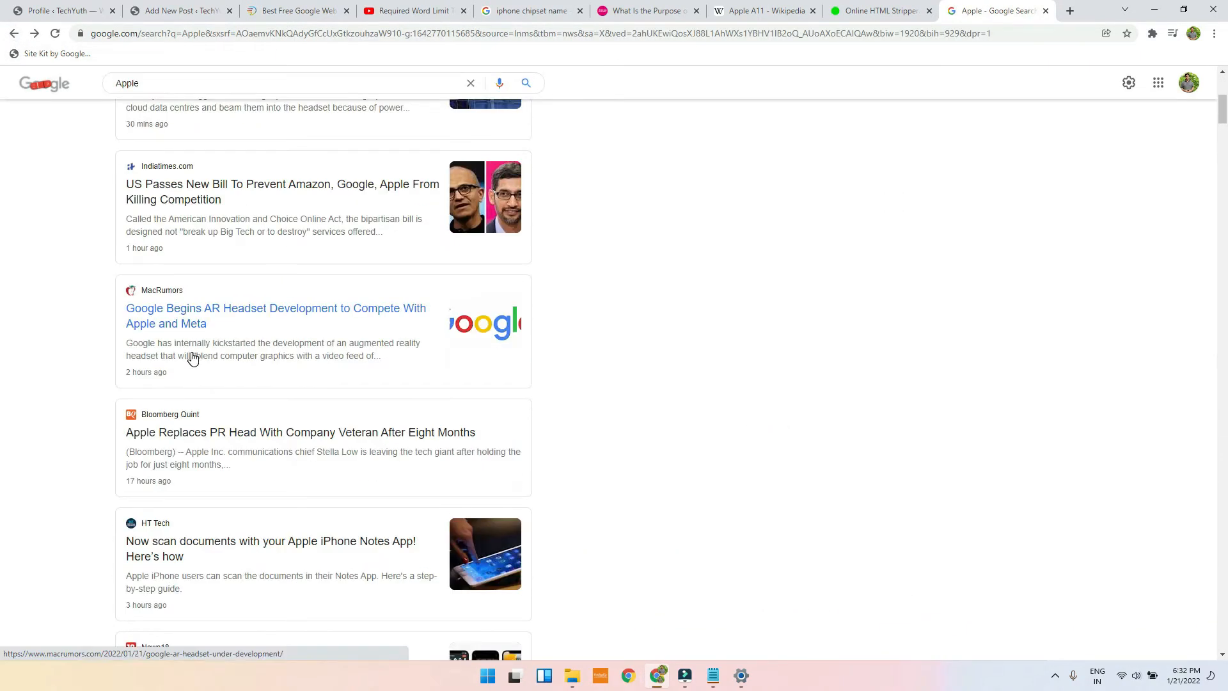
# Step: Open the News18 article on iOS 14 security updates, examine the tags at its end, and close that browser tab
pyautogui.scroll(-5, 192, 351)
pyautogui.click(187, 274)
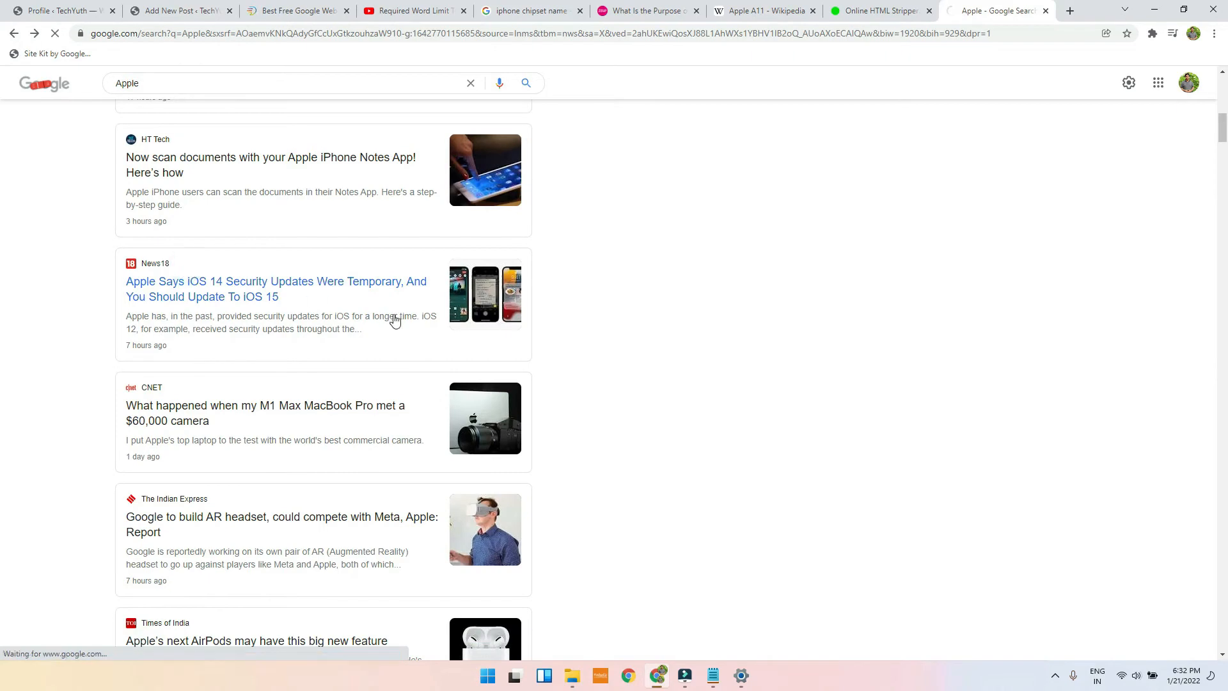
pyautogui.scroll(-15, 384, 322)
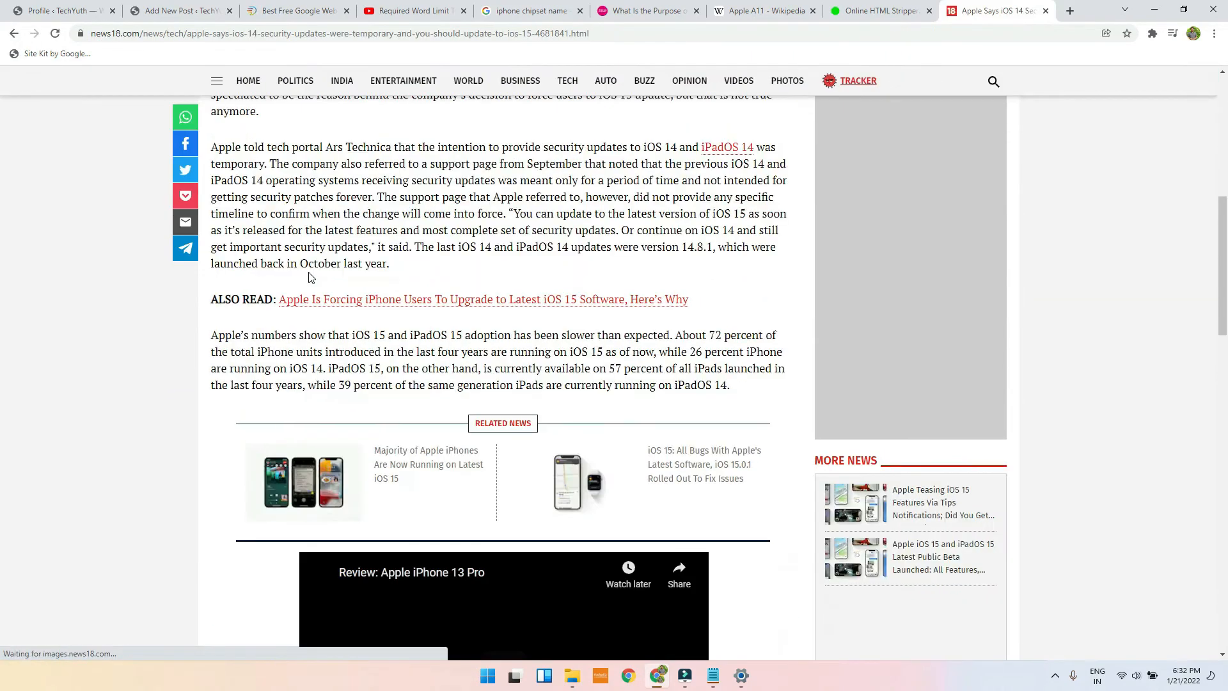
pyautogui.scroll(-7, 309, 275)
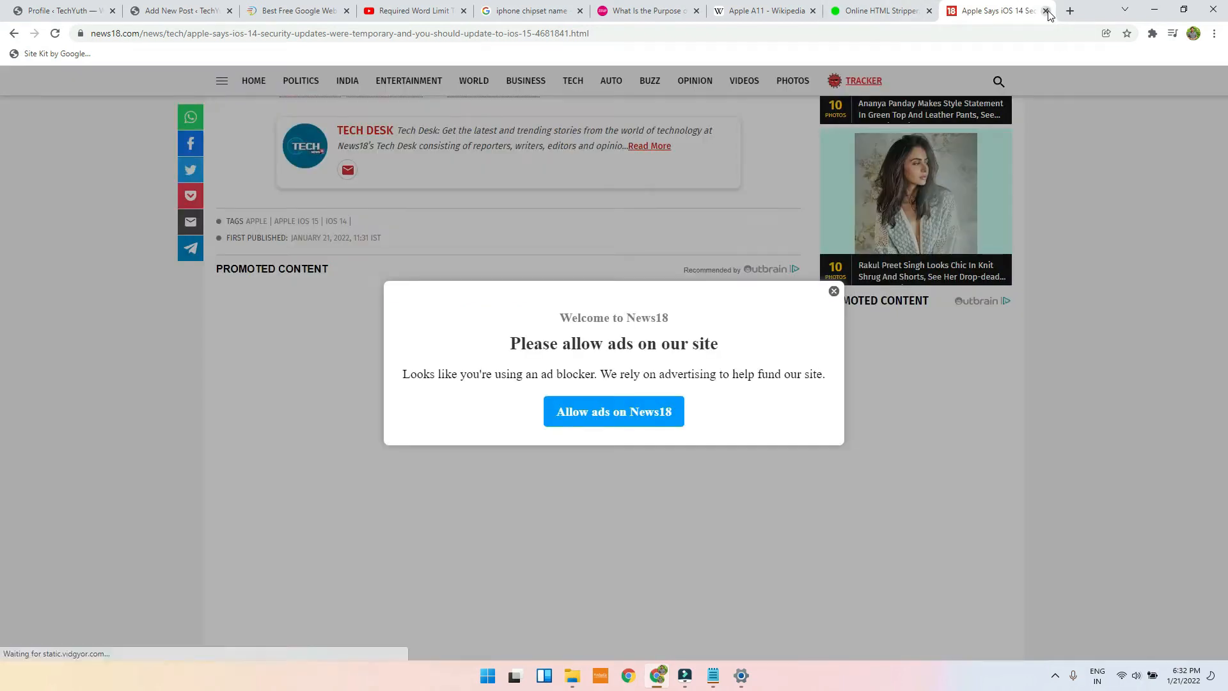
pyautogui.click(1047, 11)
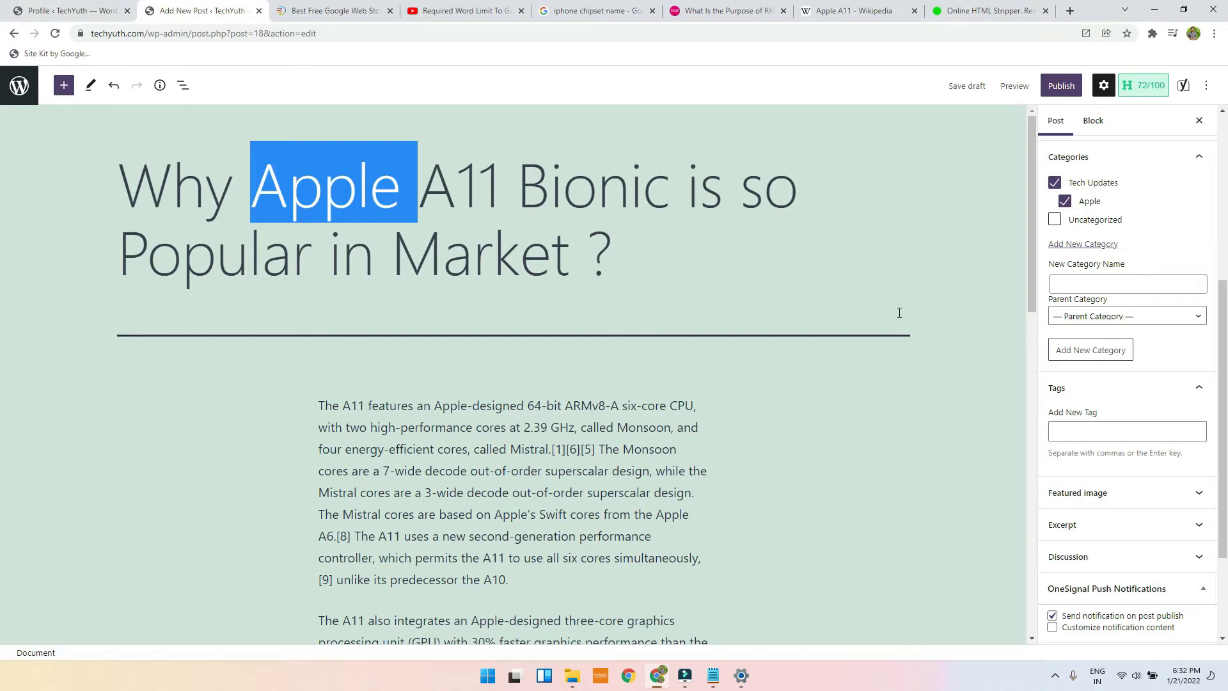
# Step: Copy "Apple A11 Bionic" from the post title and add it as a tag of the post
pyautogui.click(481, 188)
pyautogui.moveTo(251, 186); pyautogui.dragTo(664, 185)
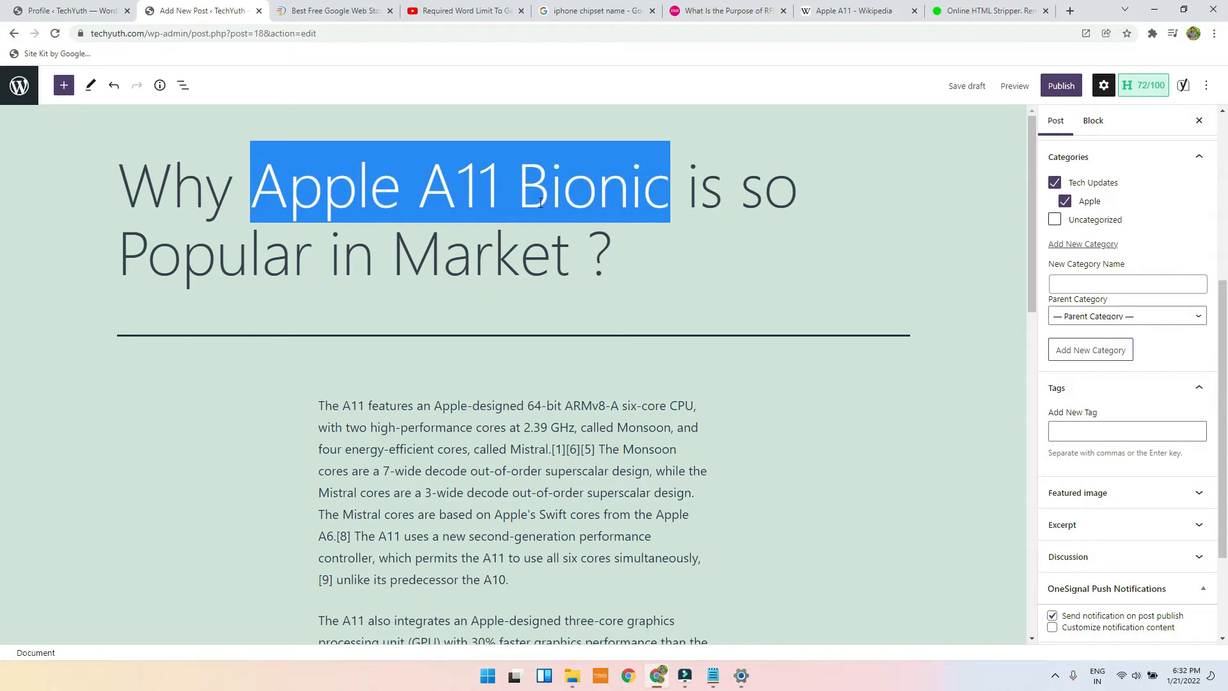
pyautogui.hotkey('ctrl', 'c')
pyautogui.click(1065, 435)
pyautogui.hotkey('ctrl', 'v')
pyautogui.press('Return')
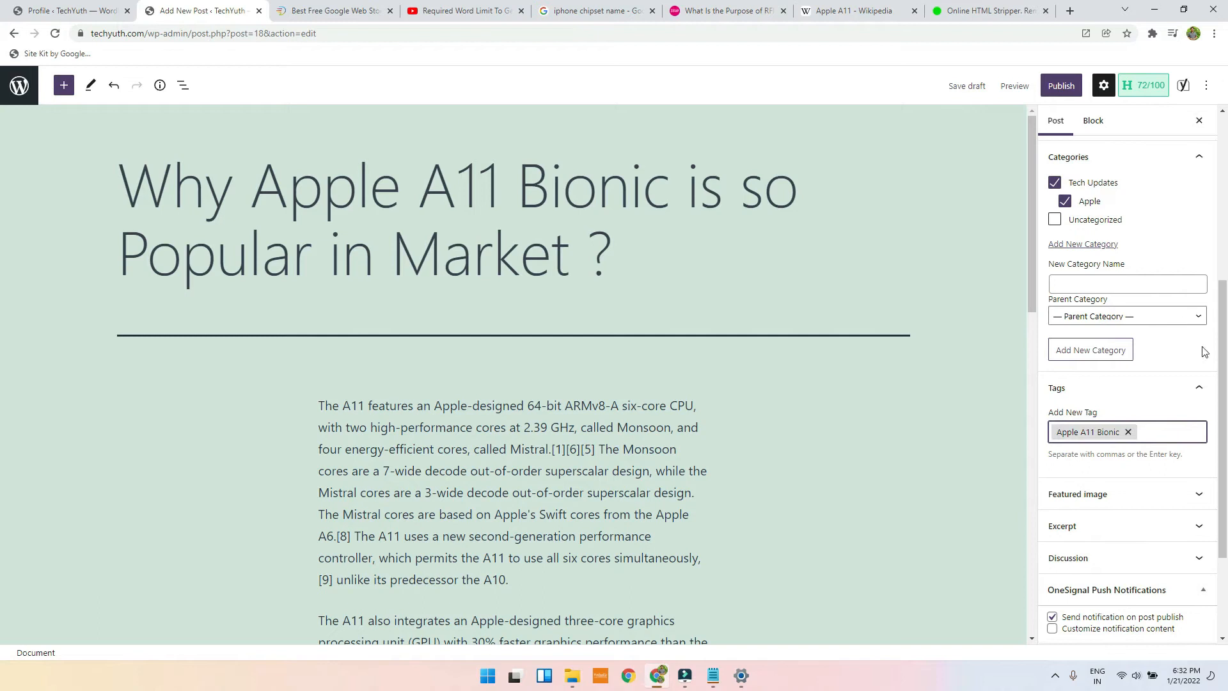
# Step: Expand the post's featured image settings
pyautogui.scroll(-1, 1003, 364)
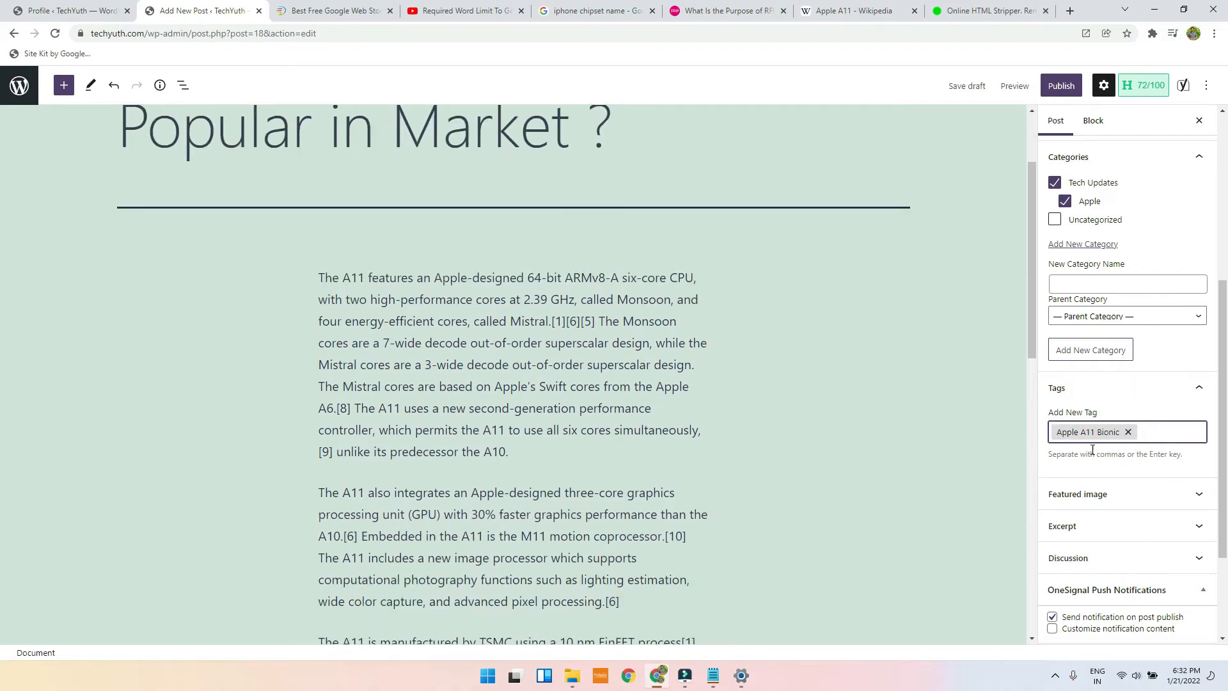
pyautogui.scroll(-2, 1126, 396)
pyautogui.scroll(-5, 1004, 421)
pyautogui.click(1104, 348)
pyautogui.scroll(-1, 1158, 362)
pyautogui.scroll(2, 1139, 384)
pyautogui.scroll(7, 793, 300)
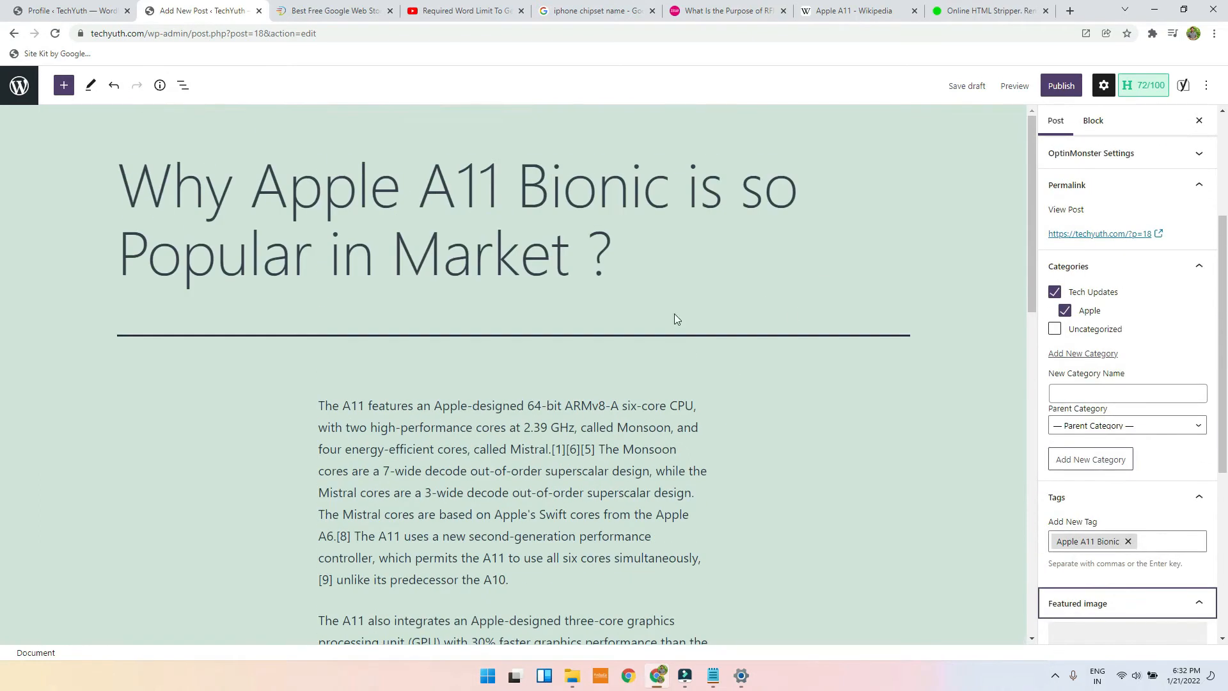
pyautogui.scroll(-4, 1096, 521)
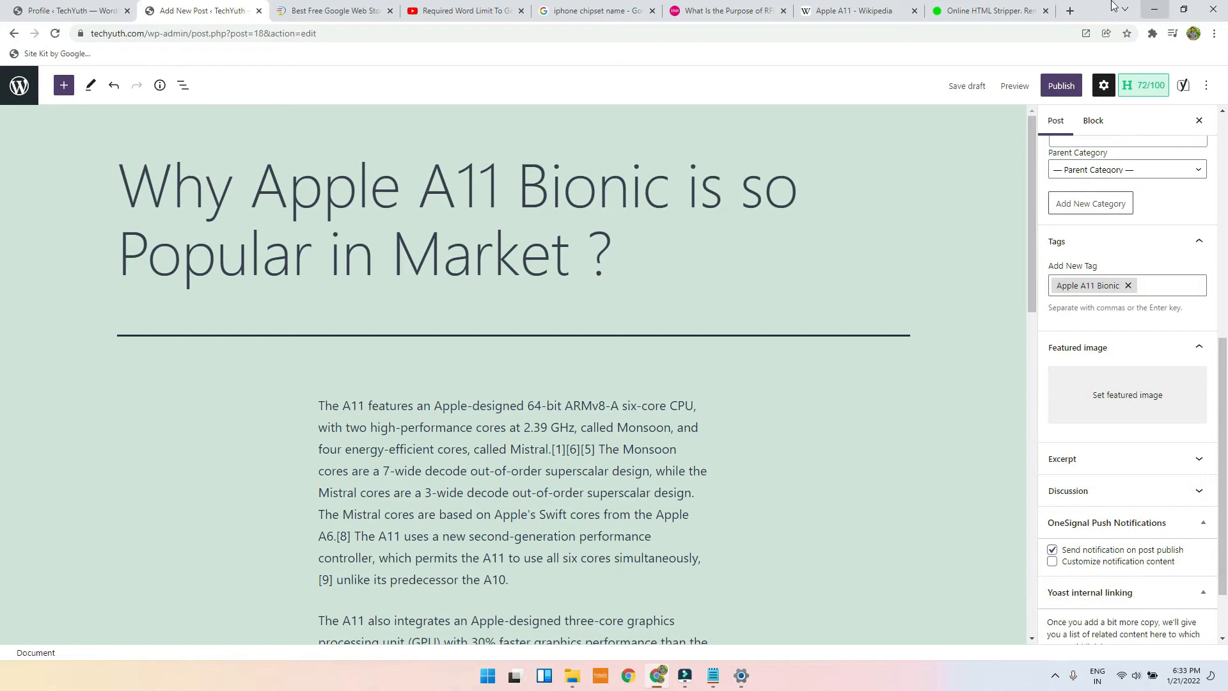
# Step: Search Google Images for "Apple A11 Bionic" in a new browser tab and open the Wikipedia chip image's preview
pyautogui.click(1069, 11)
pyautogui.write('Apple A11 Bionic')
pyautogui.press('Return')
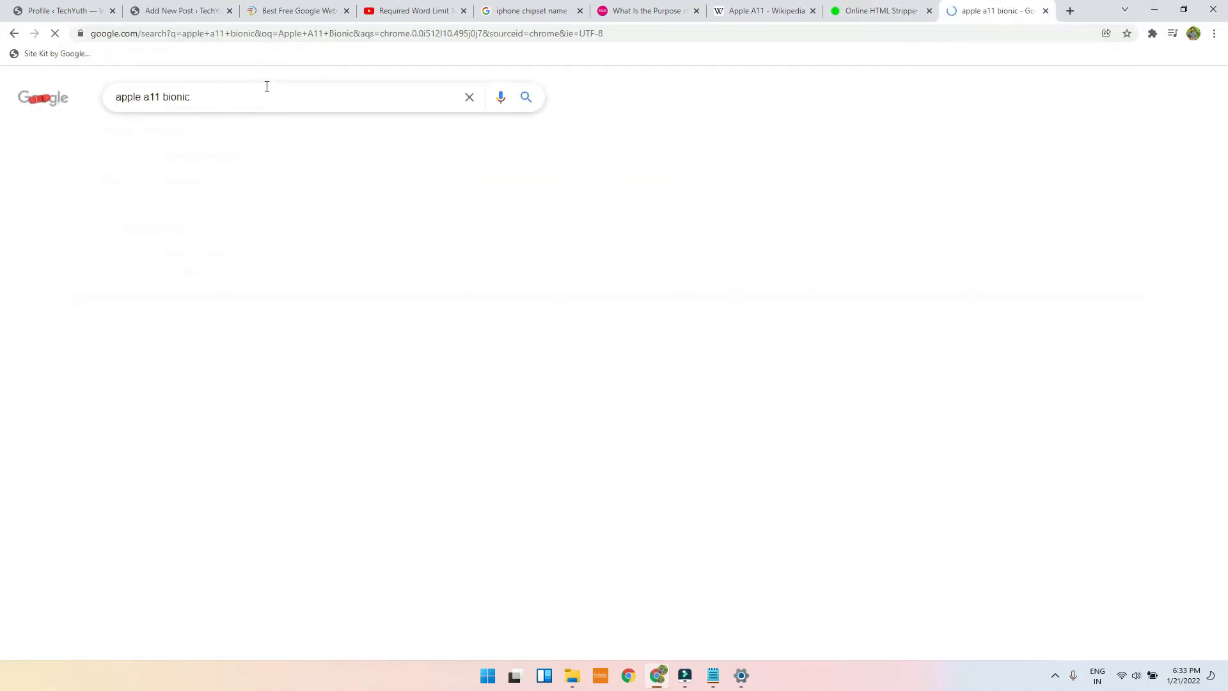
pyautogui.click(221, 133)
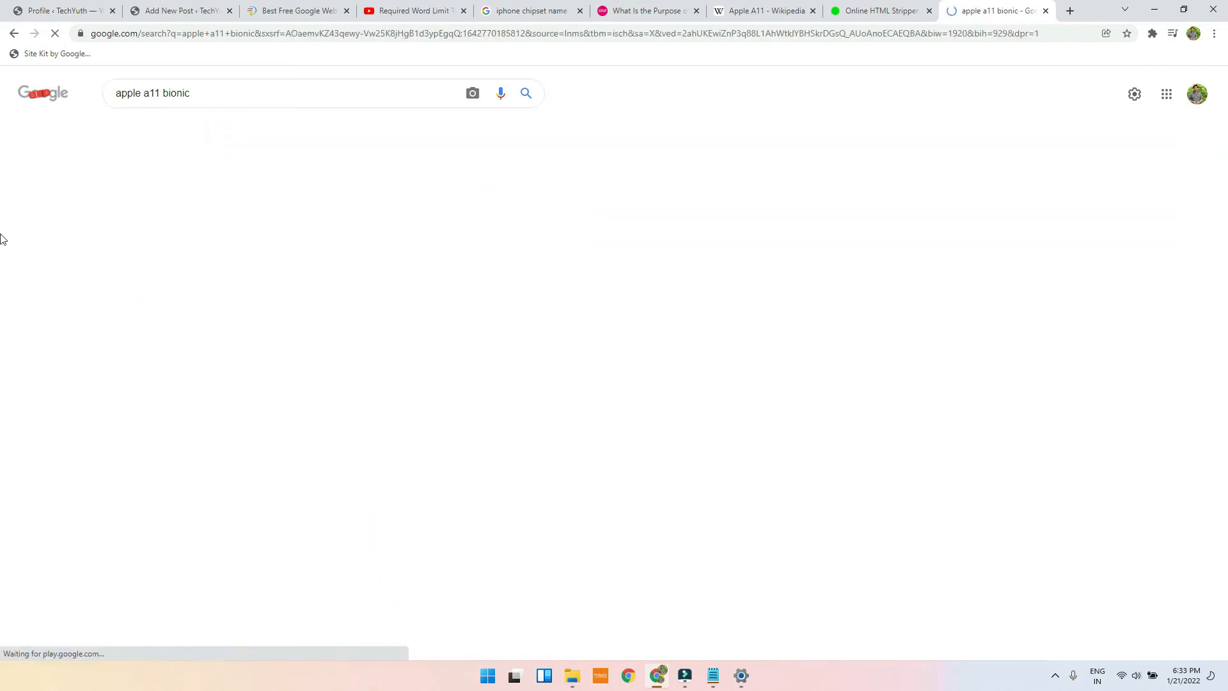
pyautogui.click(93, 256)
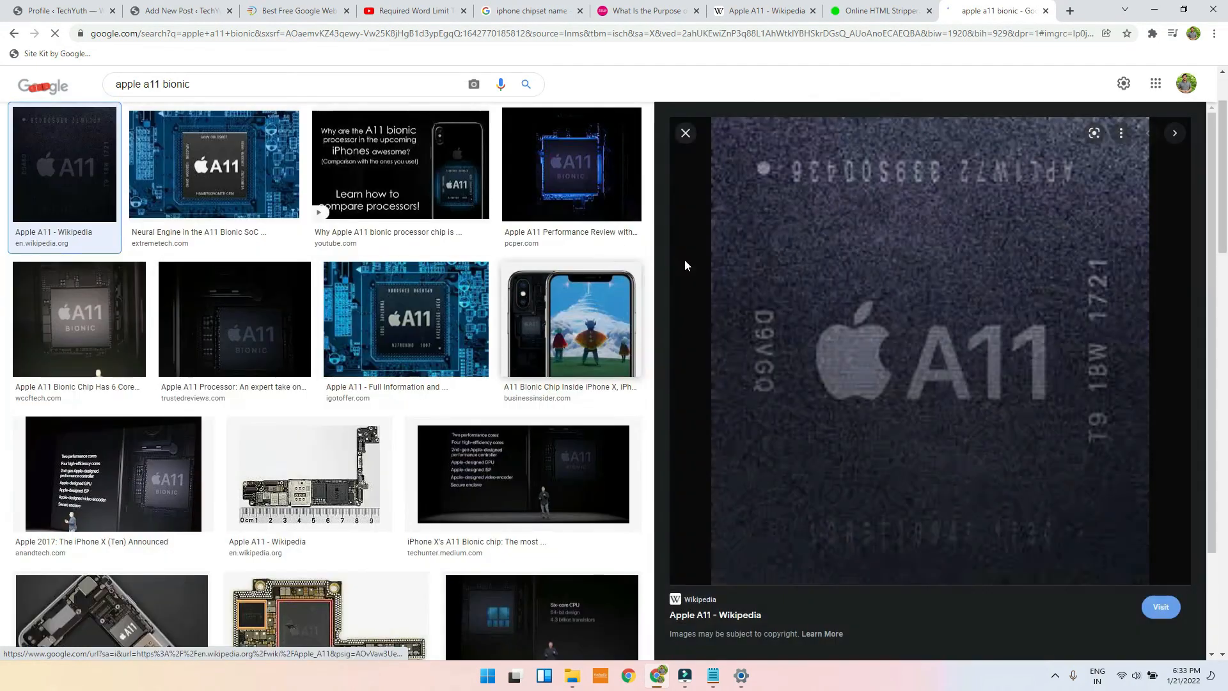
pyautogui.rightClick(897, 252)
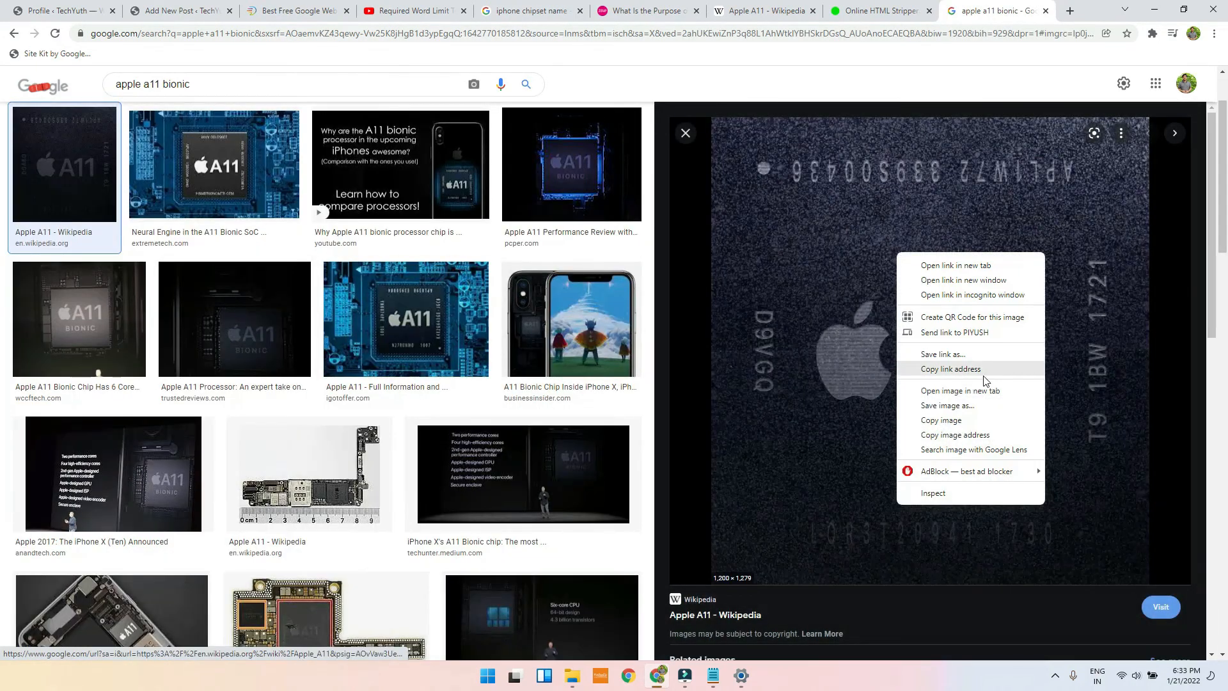
pyautogui.click(960, 405)
pyautogui.click(545, 321)
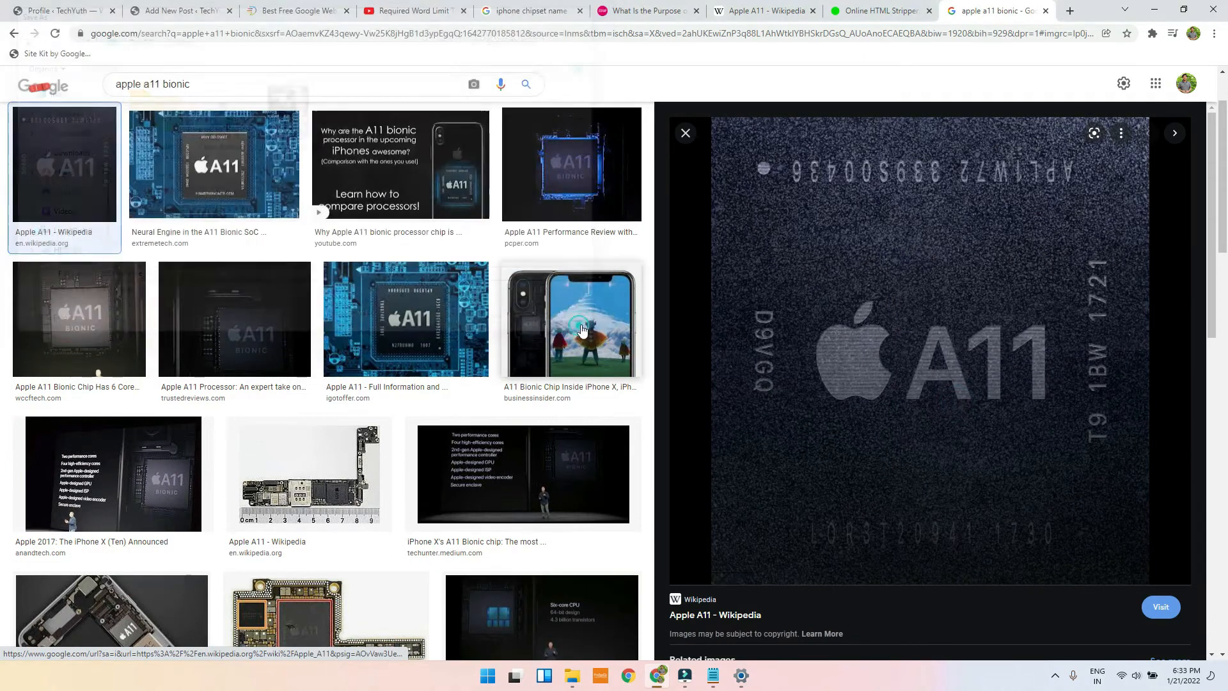
# Step: Copy the address of the previewed Apple A11 chip image and return to the WordPress post editor
pyautogui.rightClick(932, 354)
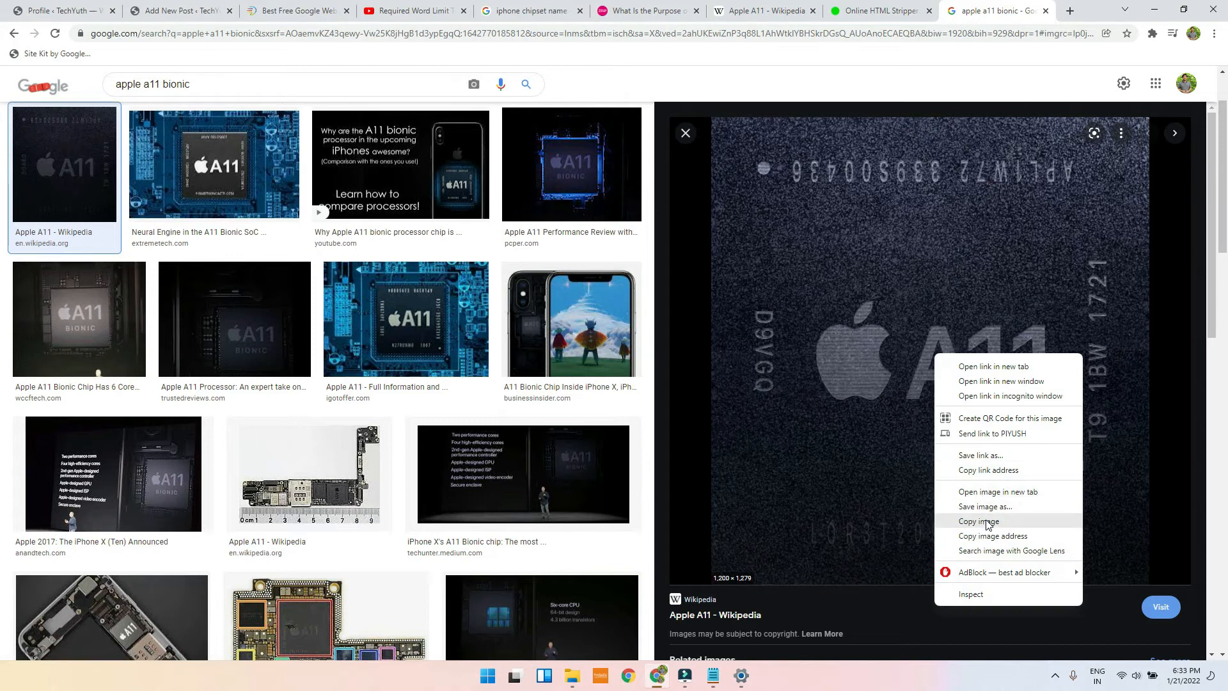
pyautogui.click(1011, 538)
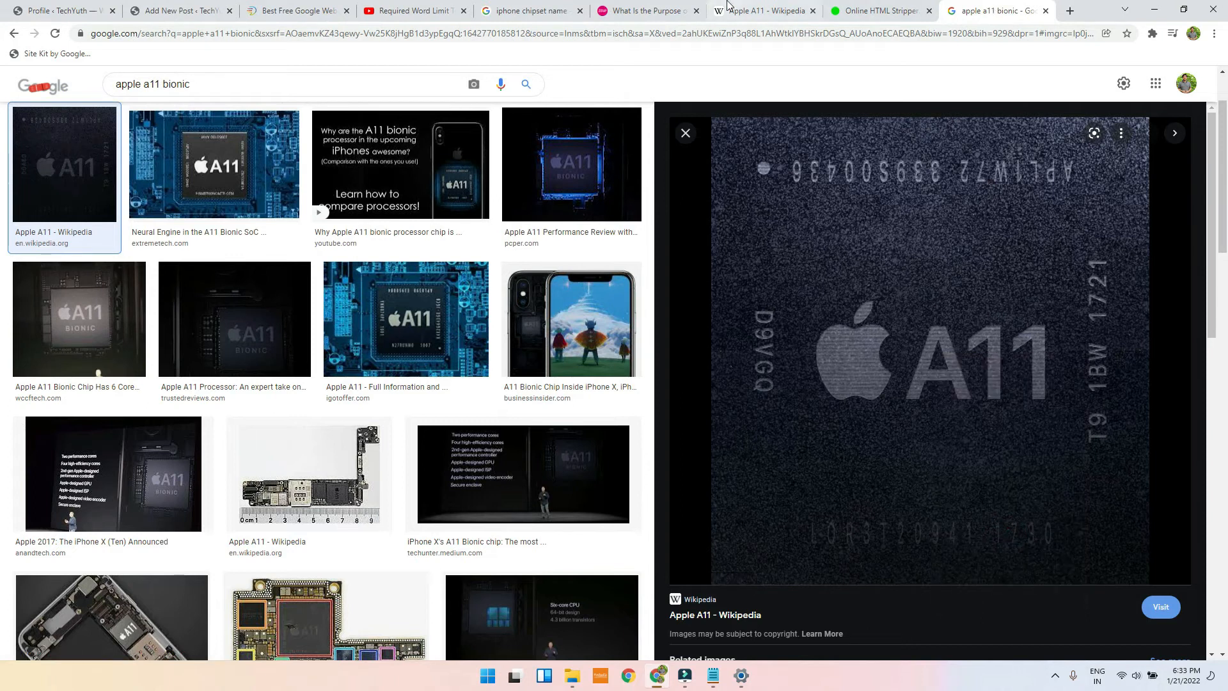
pyautogui.click(188, 8)
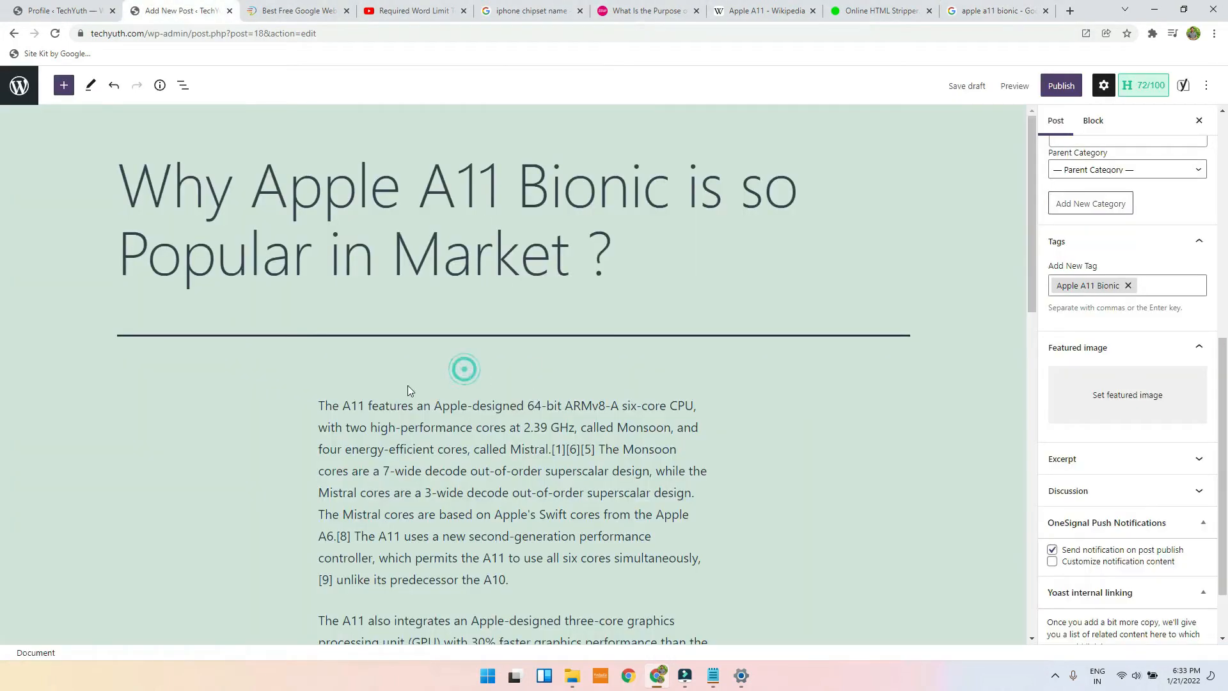
# Step: Add an empty paragraph above the first text paragraph, directly below the post title's divider
pyautogui.click(359, 399)
pyautogui.click(324, 398)
pyautogui.press('Return')
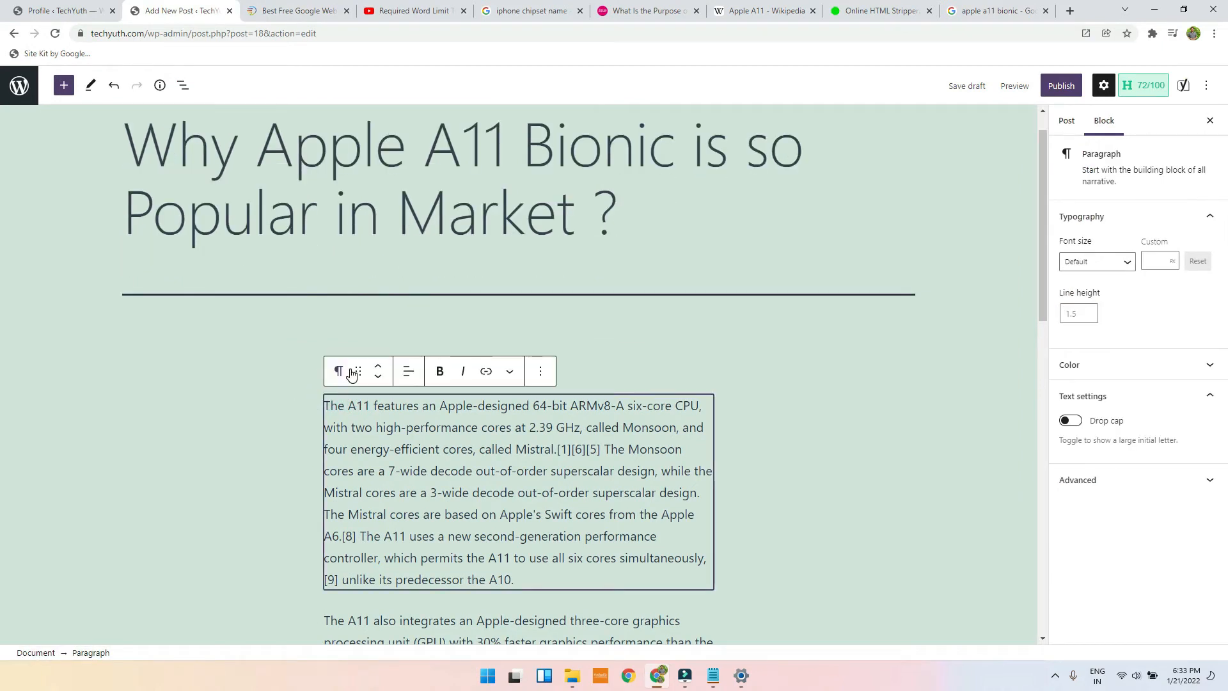
pyautogui.click(615, 334)
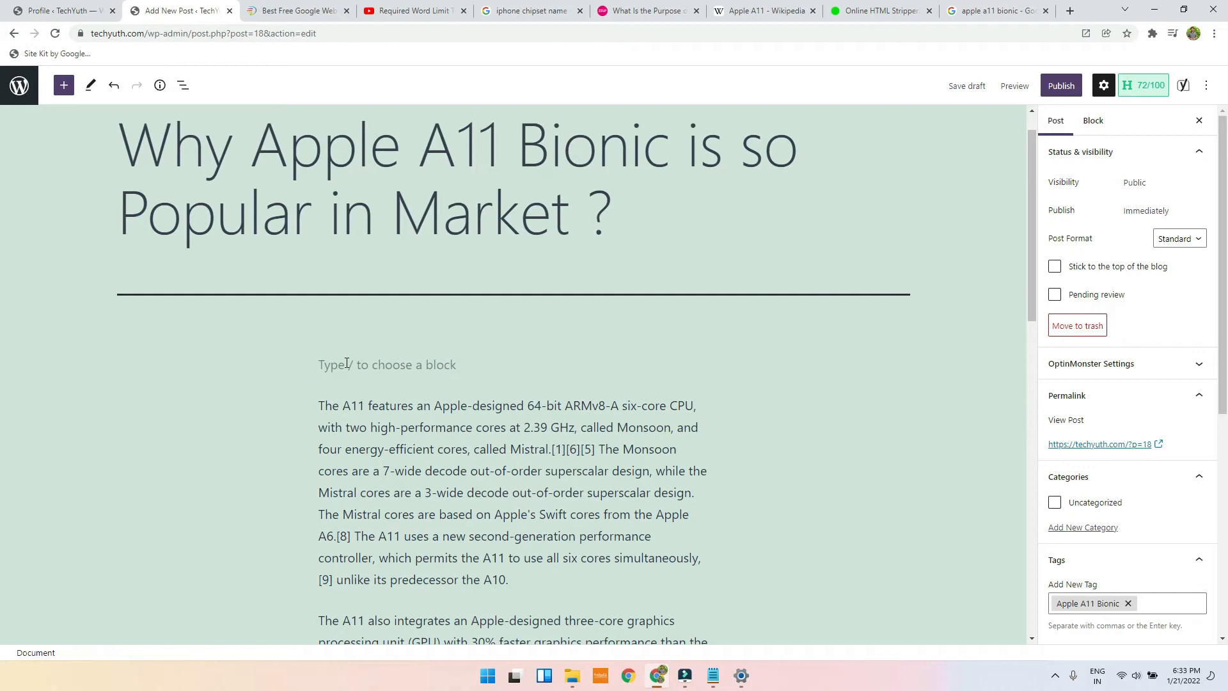
# Step: Replace the empty block under the title with an image block and insert the A11 chip picture from the copied URL
pyautogui.click(346, 363)
pyautogui.click(701, 361)
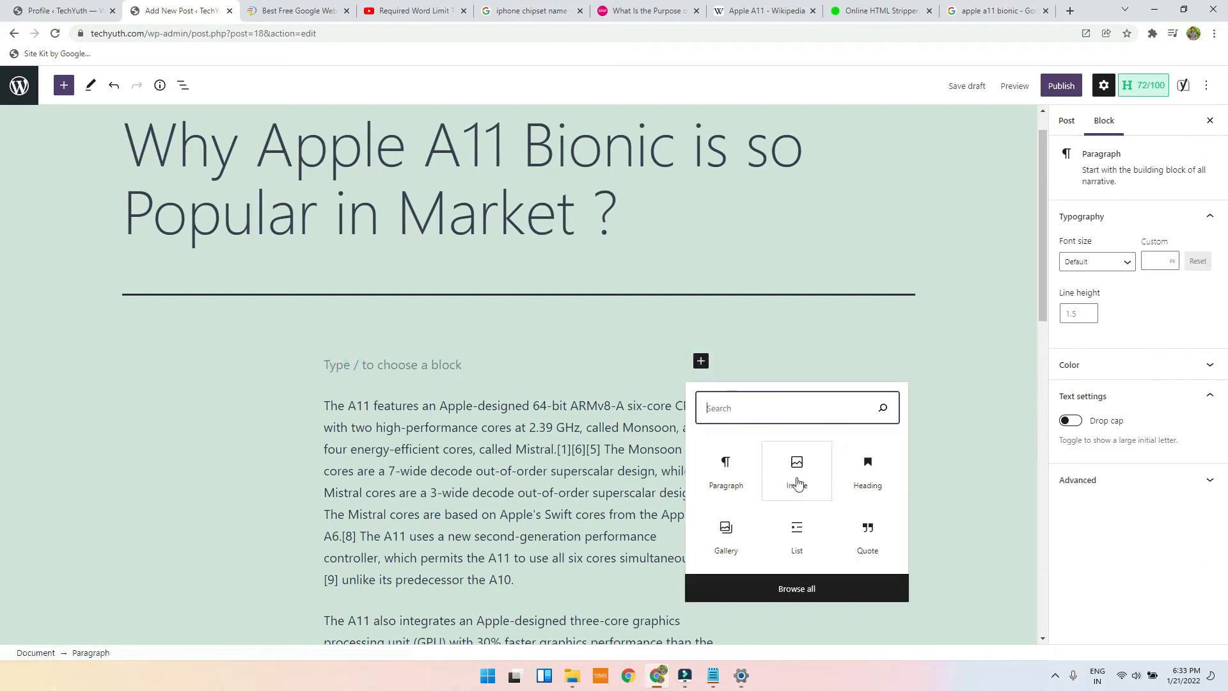
pyautogui.click(797, 473)
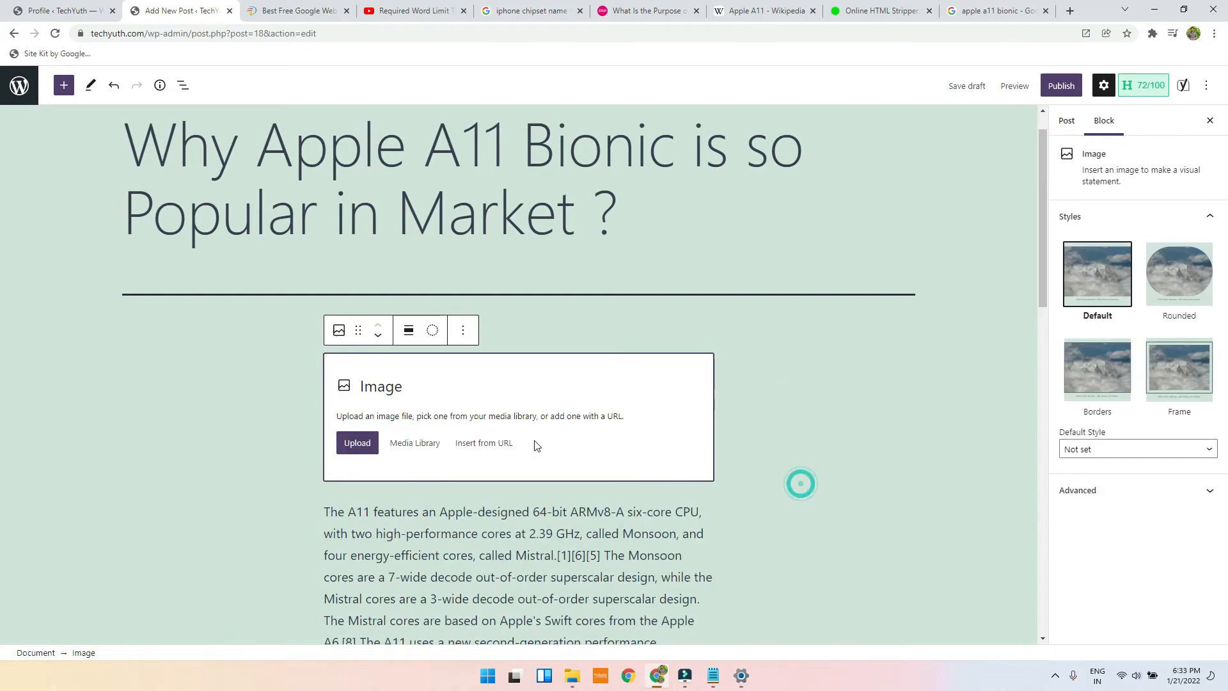
pyautogui.click(481, 450)
pyautogui.hotkey('ctrl', 'v')
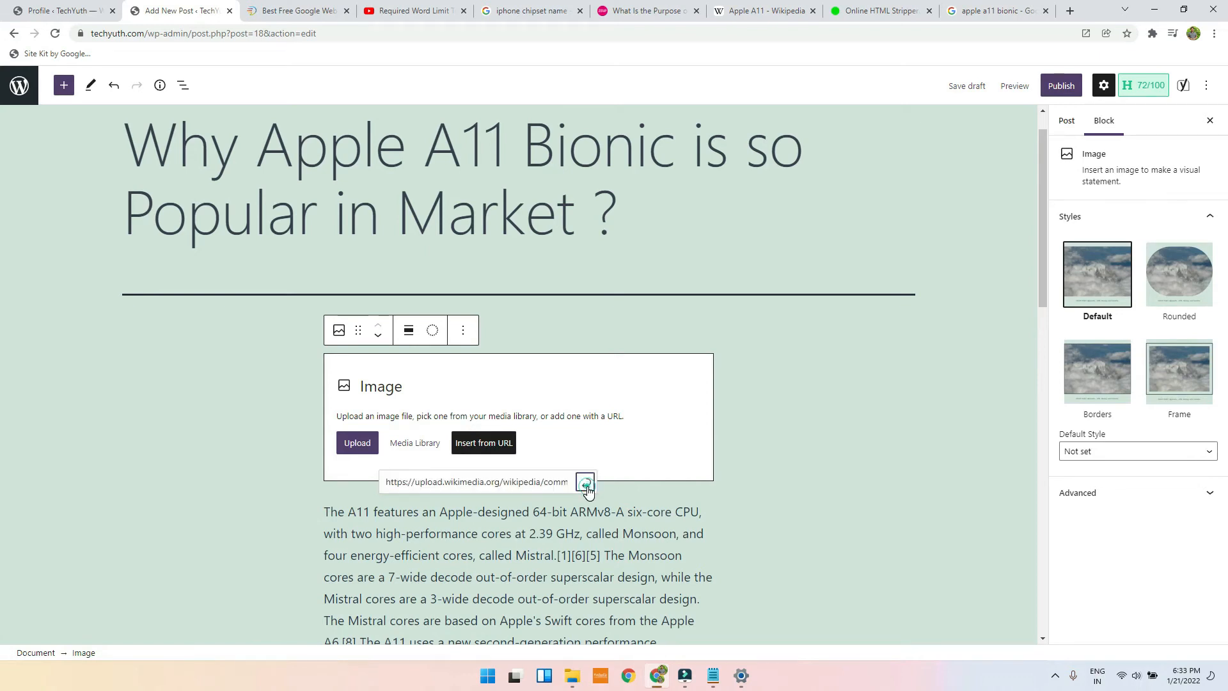
pyautogui.click(586, 484)
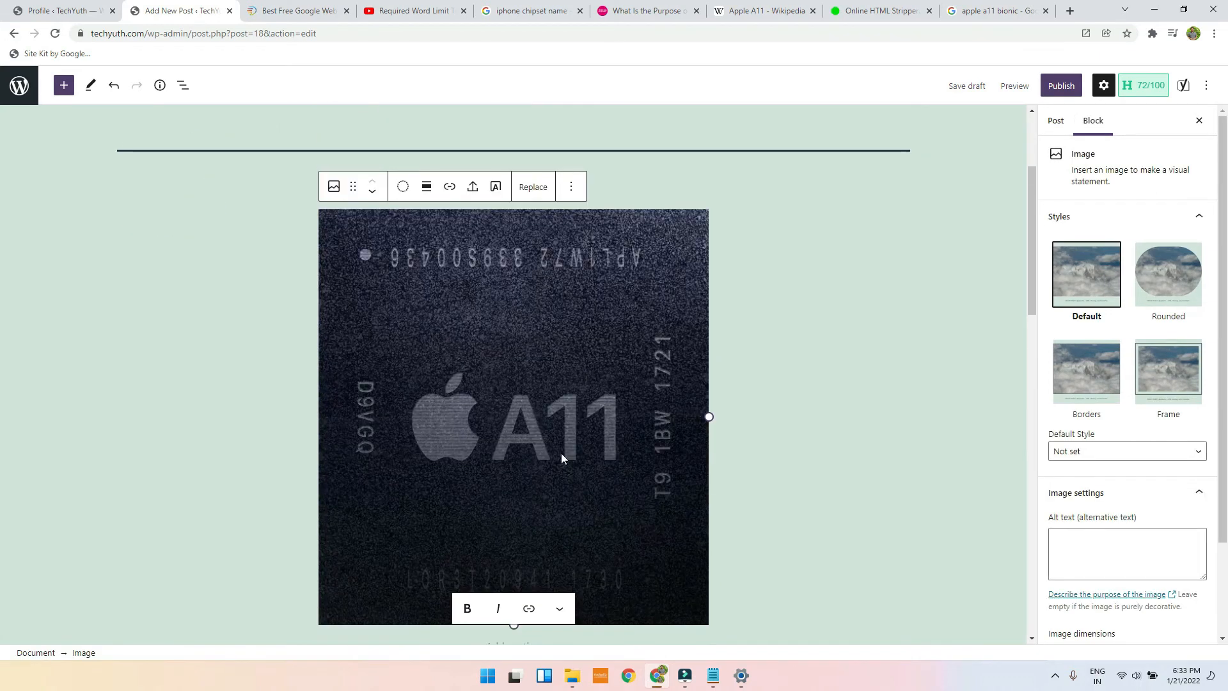
pyautogui.scroll(-4, 472, 417)
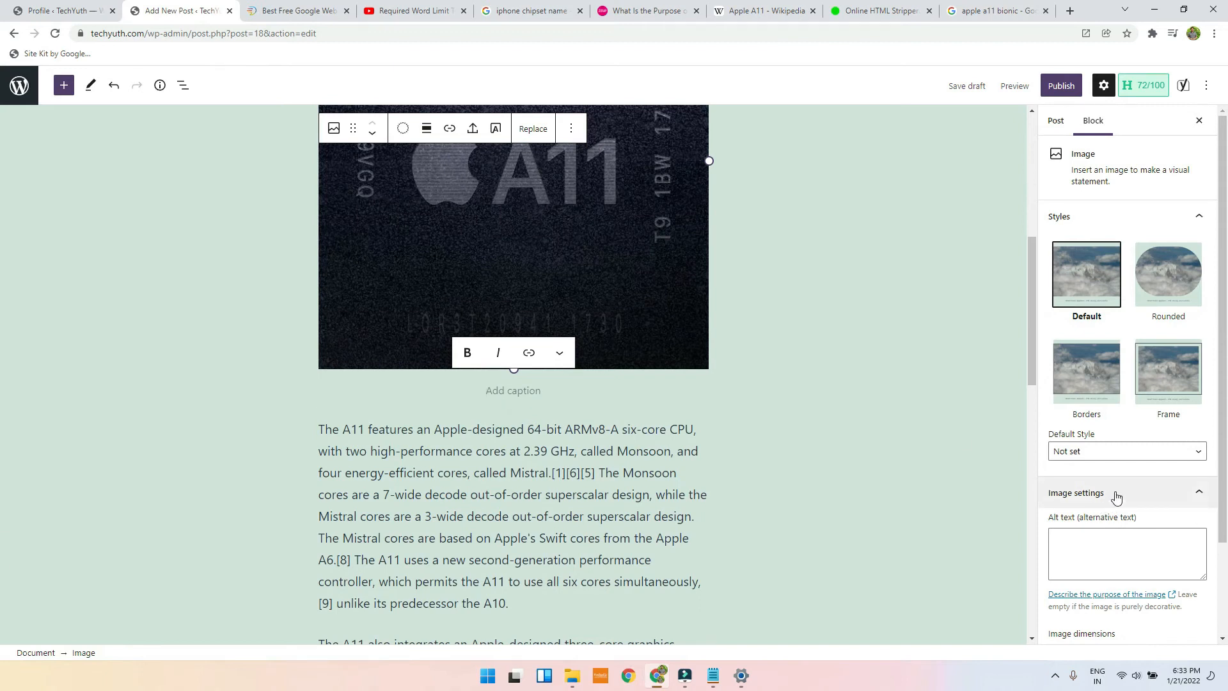
pyautogui.scroll(-2, 1169, 301)
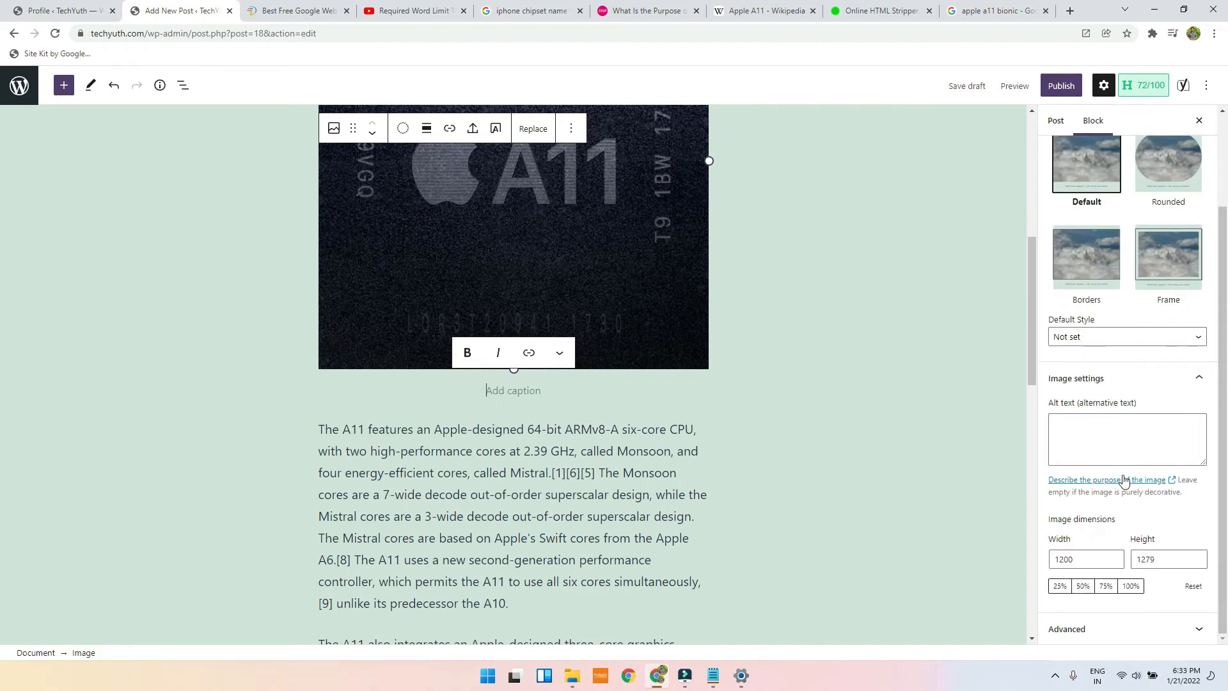
pyautogui.scroll(2, 1125, 479)
pyautogui.click(1054, 122)
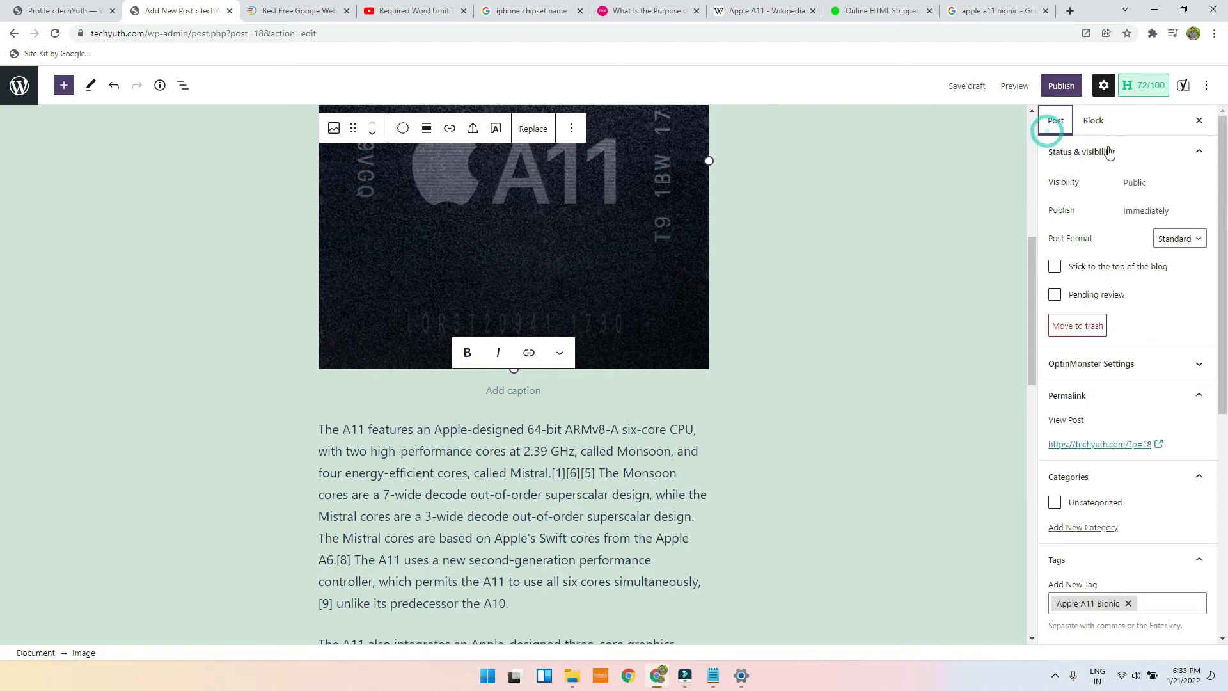
pyautogui.scroll(-5, 1125, 384)
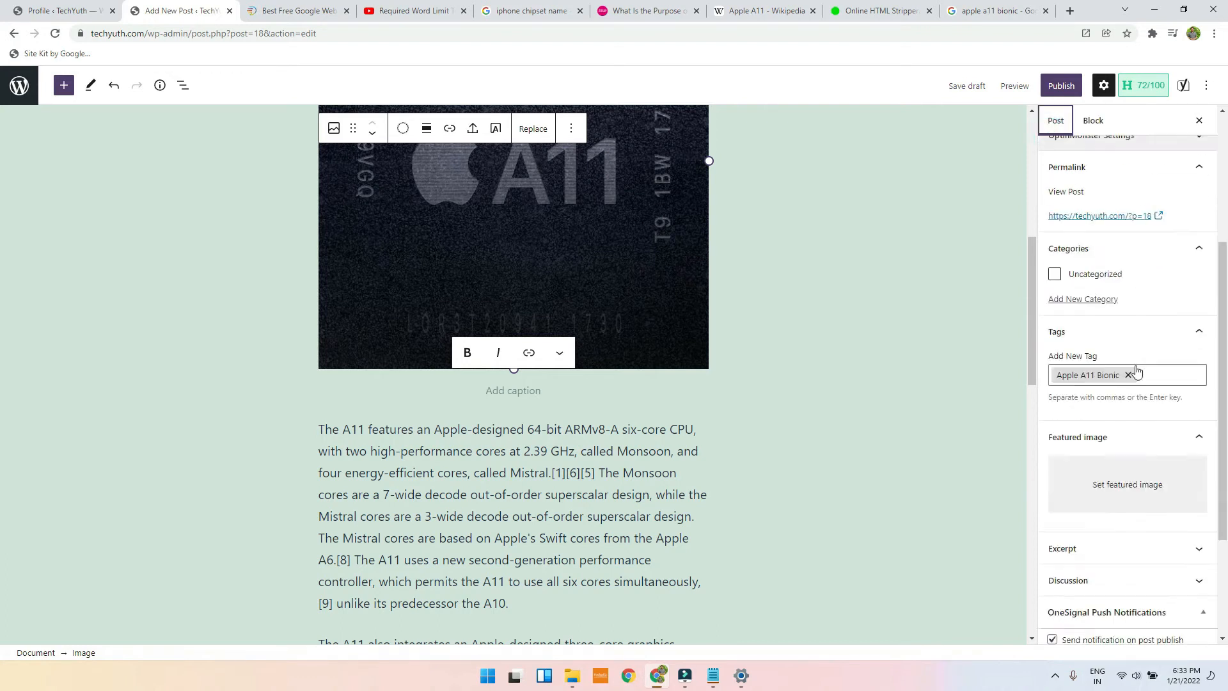
pyautogui.click(1116, 453)
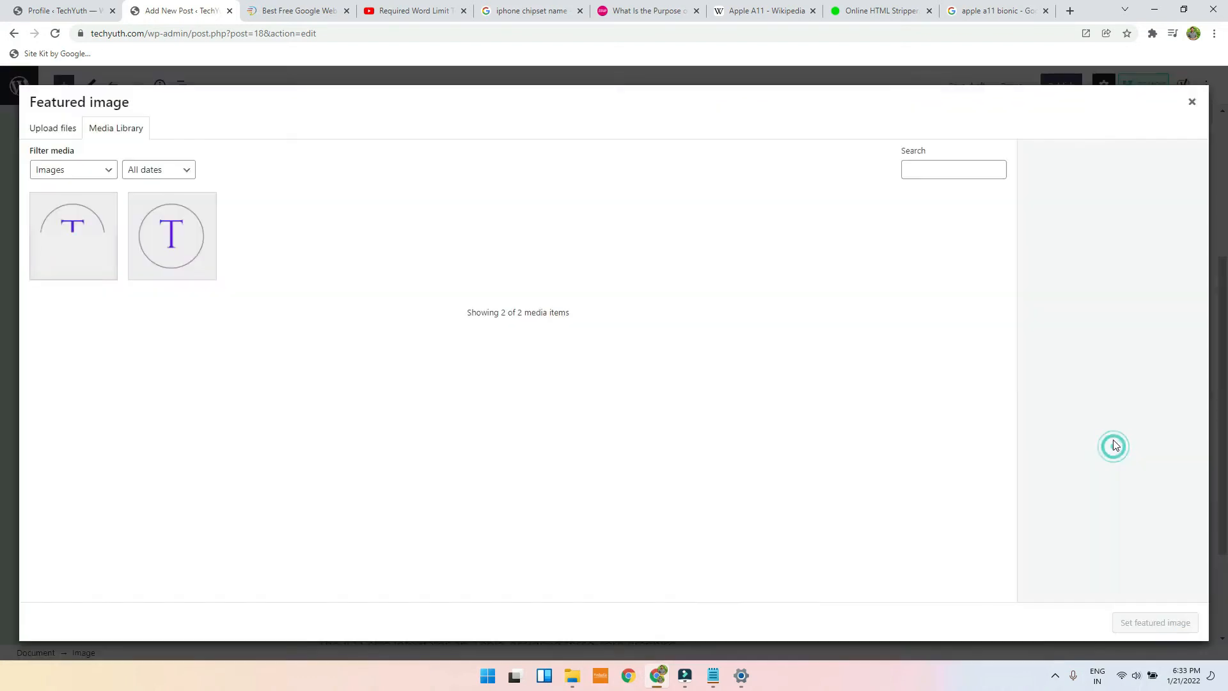
pyautogui.click(66, 128)
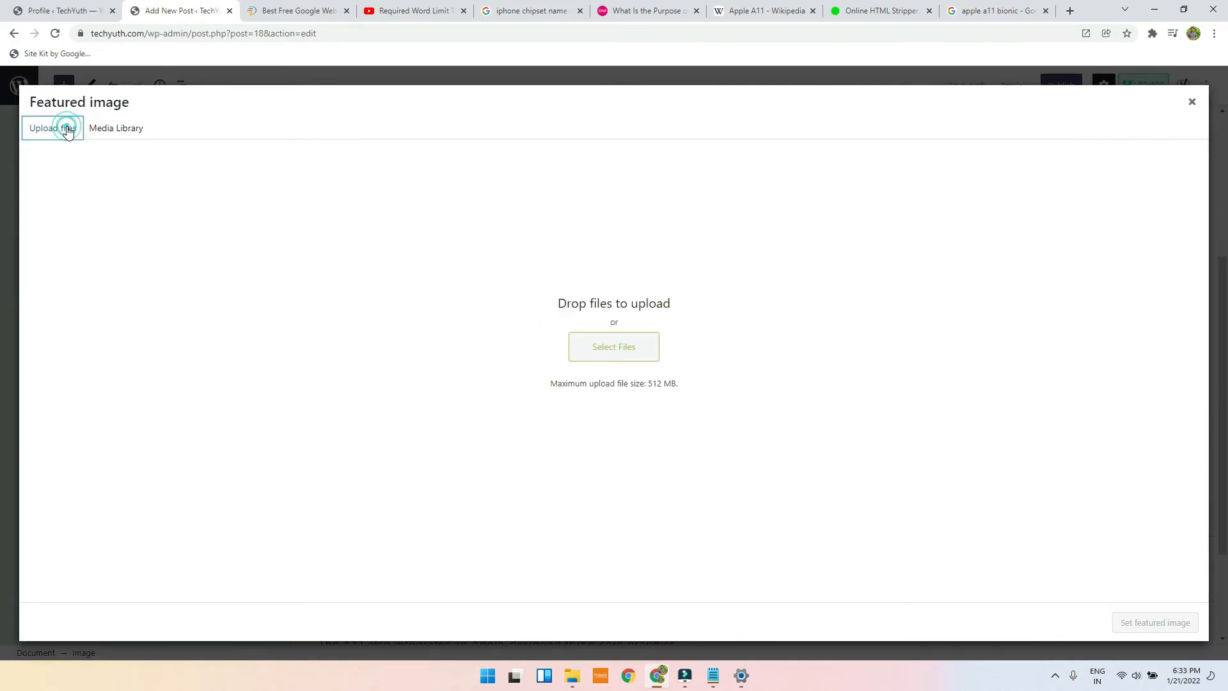
pyautogui.click(628, 350)
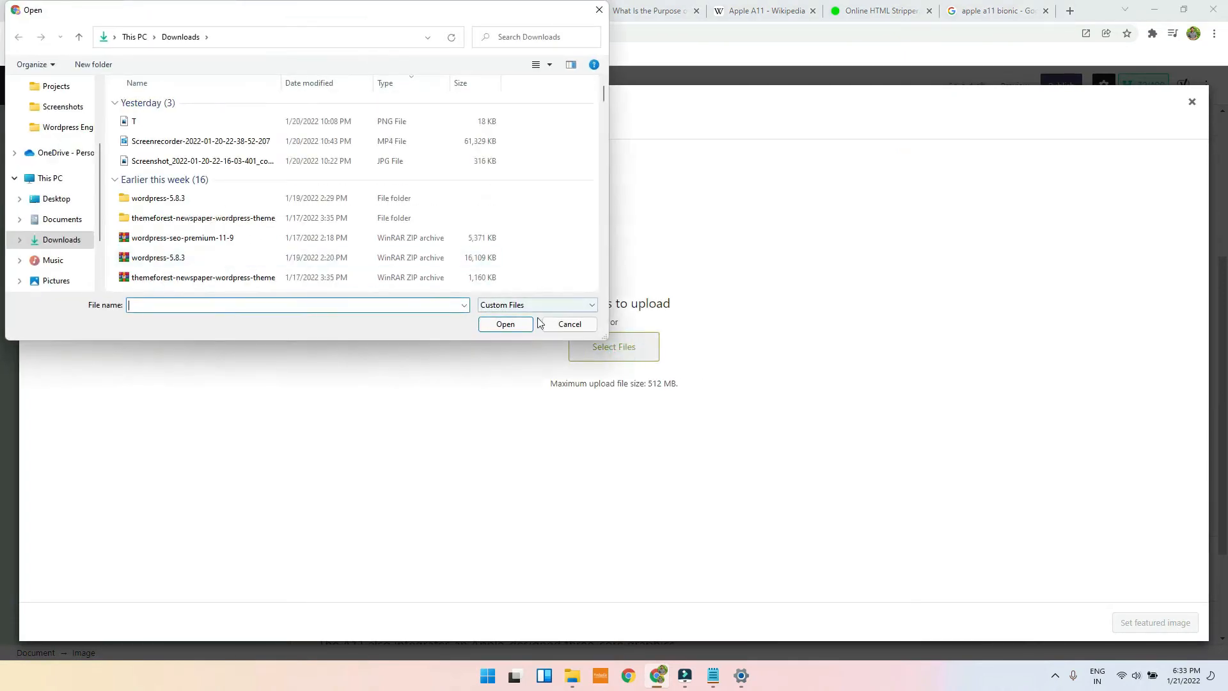
pyautogui.click(570, 324)
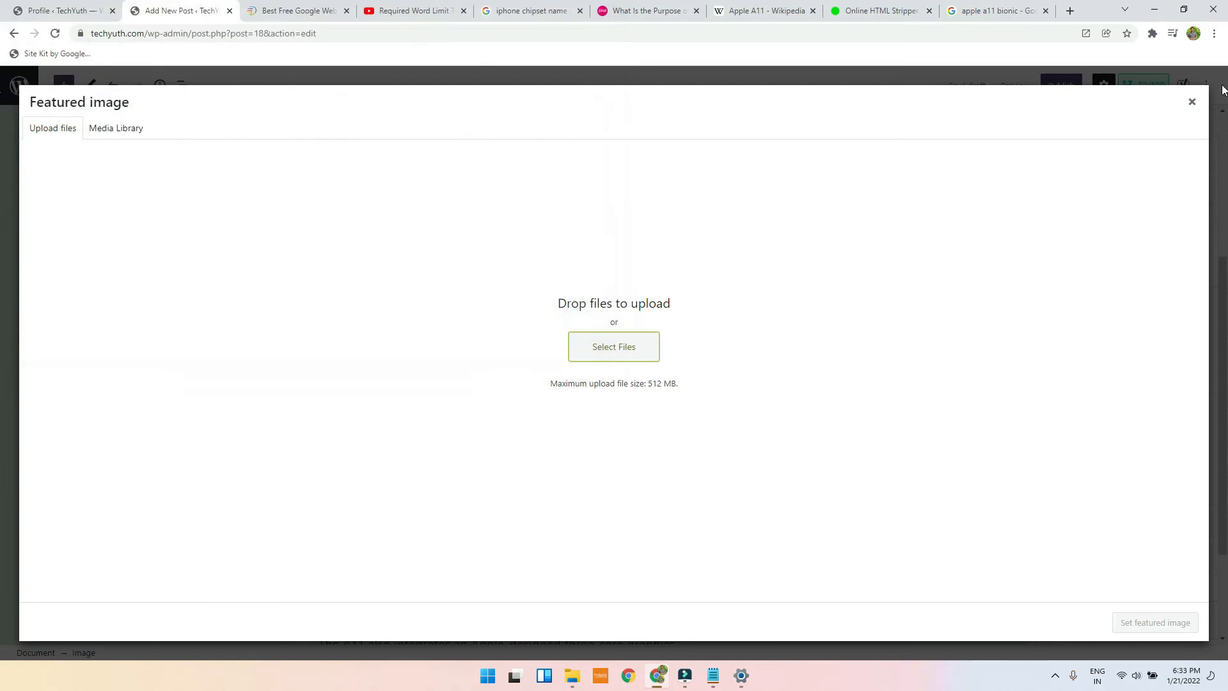
pyautogui.click(1191, 102)
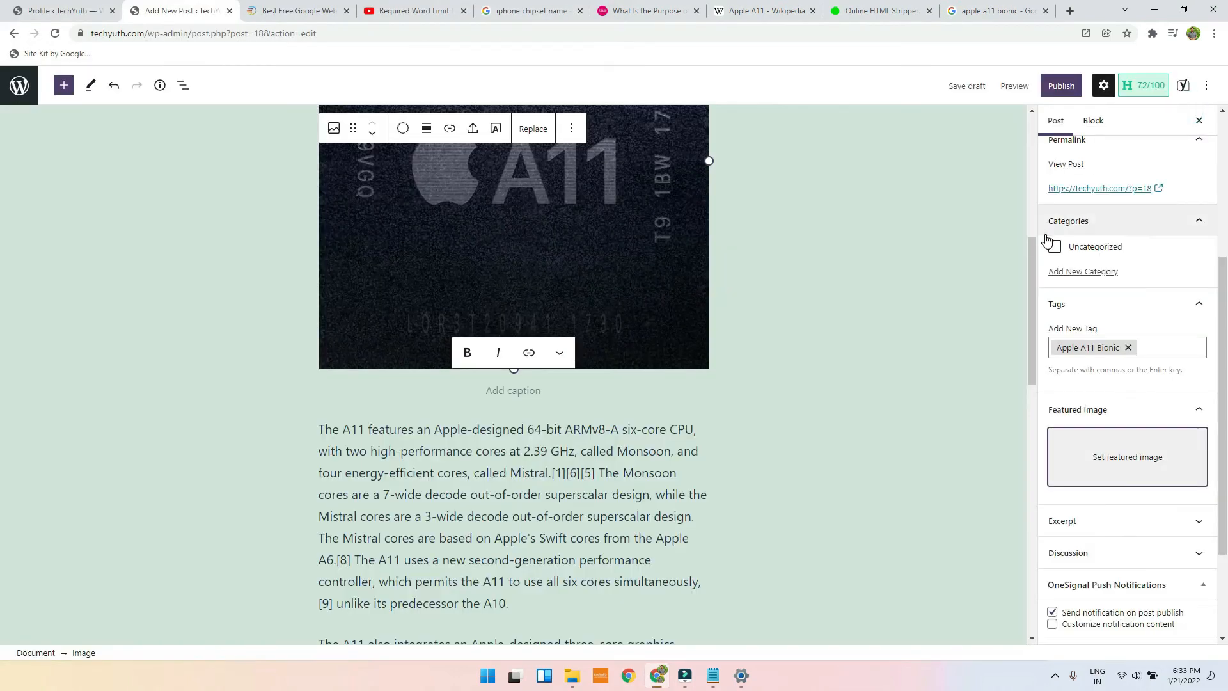
# Step: Save the post as a draft
pyautogui.scroll(-2, 1065, 499)
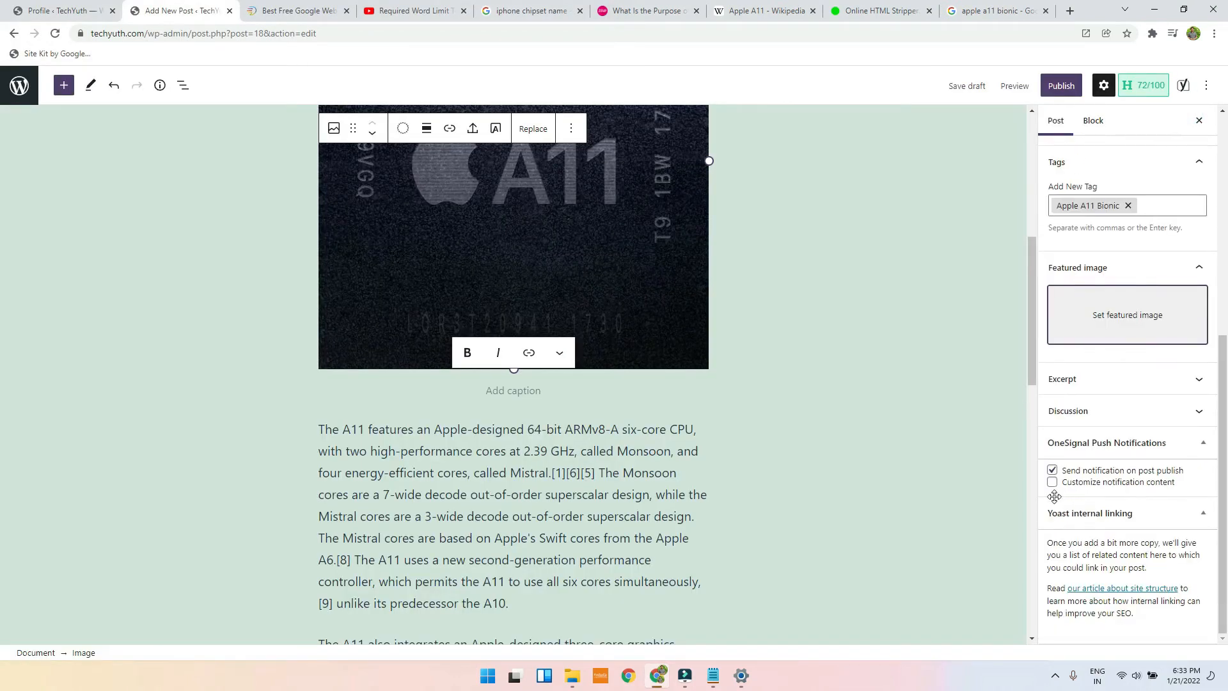
pyautogui.scroll(5, 708, 200)
pyautogui.click(967, 86)
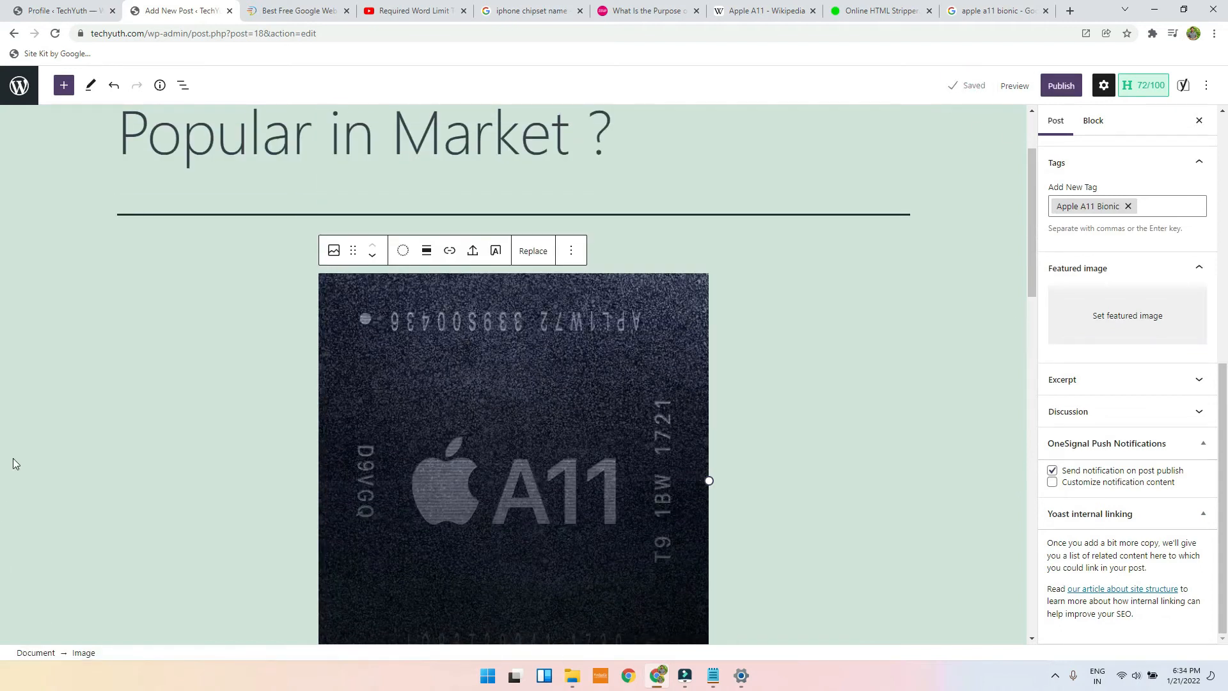
# Step: Leave the post editor for the WordPress dashboard and open the page for adding new plugins
pyautogui.click(20, 85)
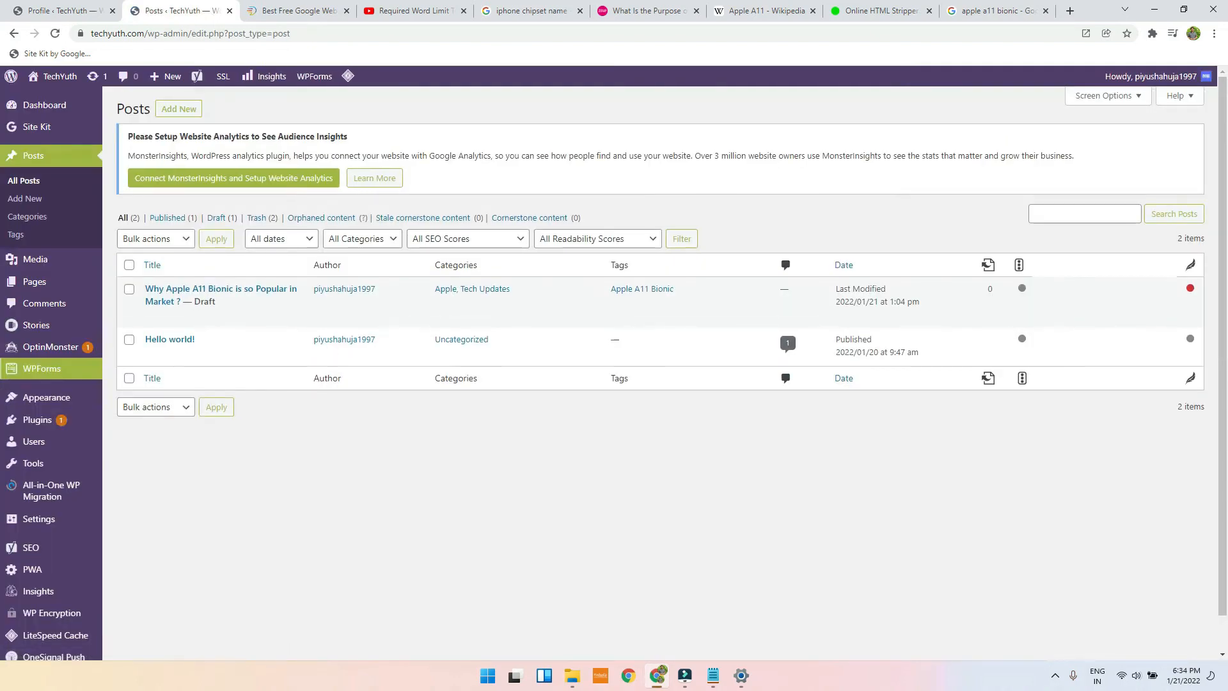
pyautogui.click(37, 419)
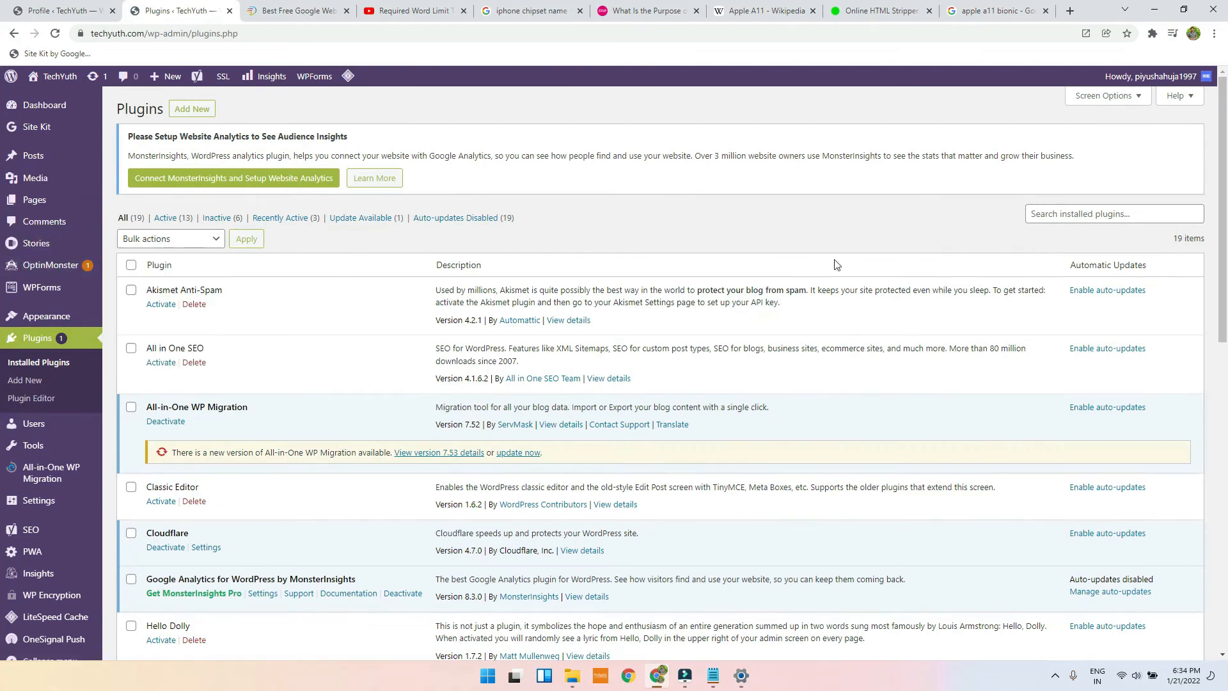
pyautogui.click(192, 109)
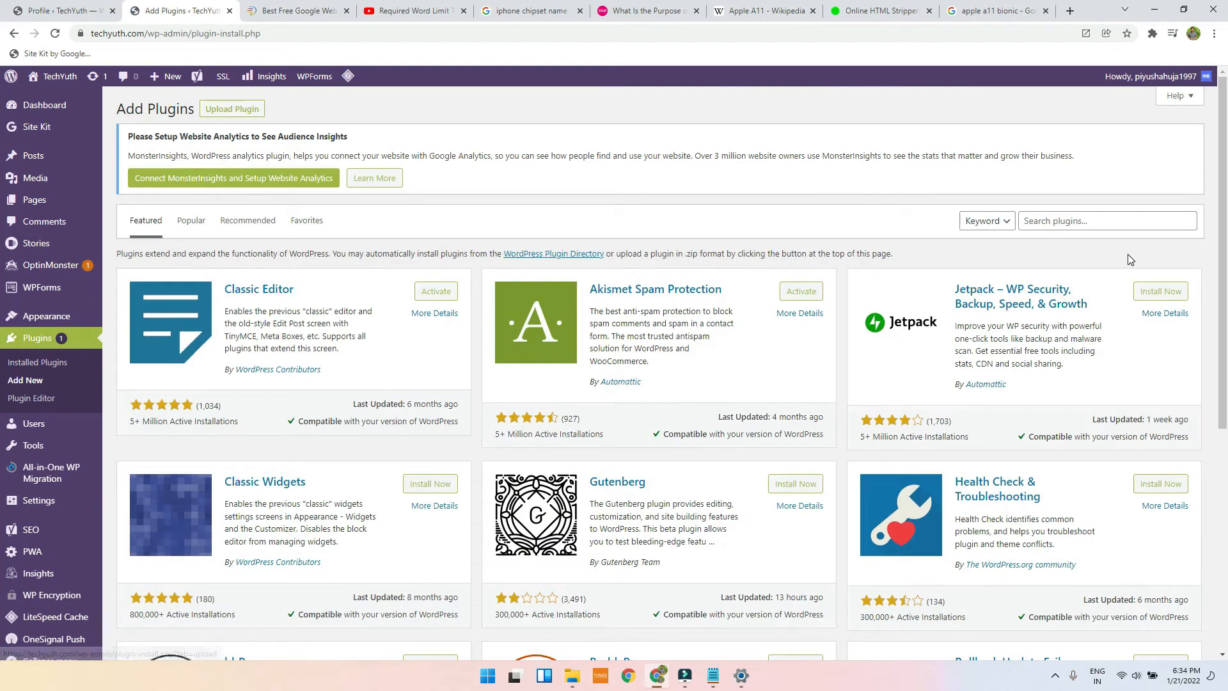
# Step: Search the plugins for "featured", then install and activate Featured Image from URL (FIFU)
pyautogui.click(1090, 223)
pyautogui.write('fea')
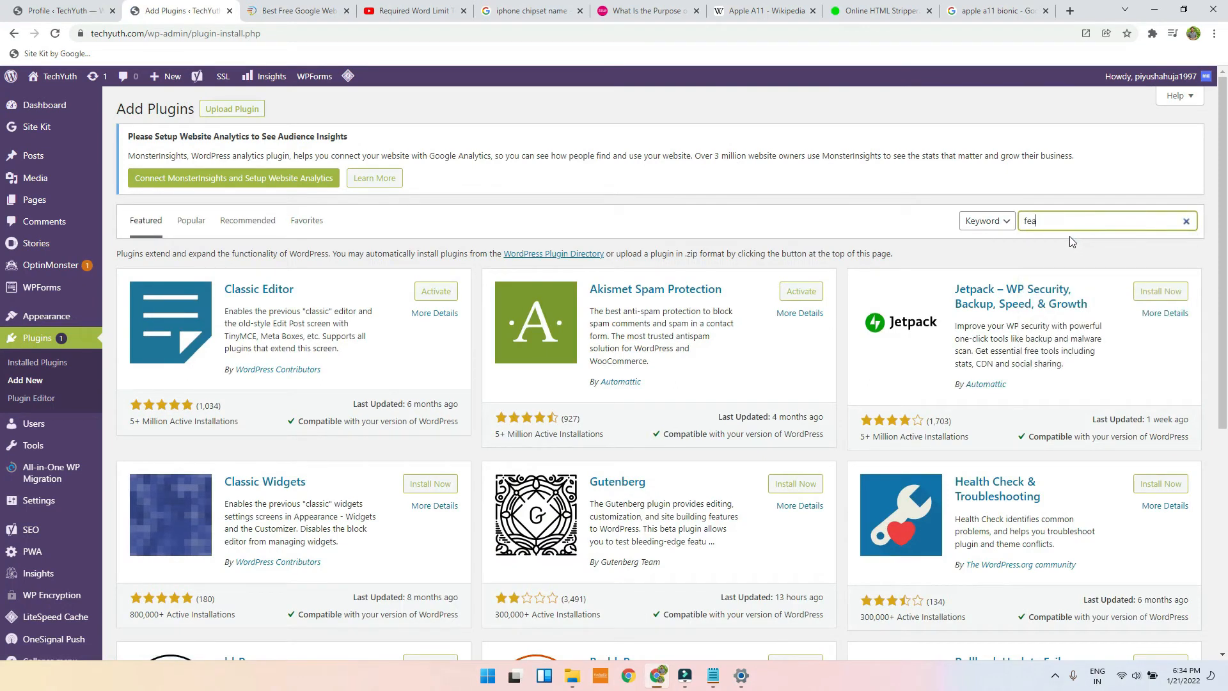
pyautogui.write('tured')
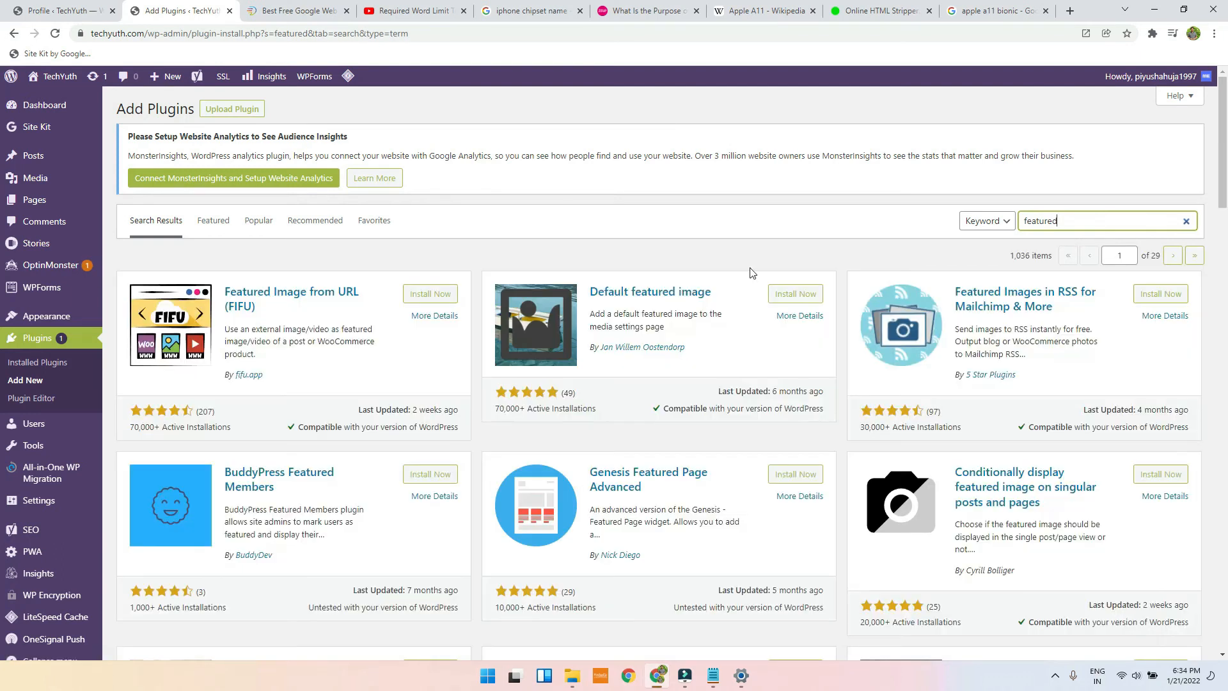
pyautogui.click(428, 295)
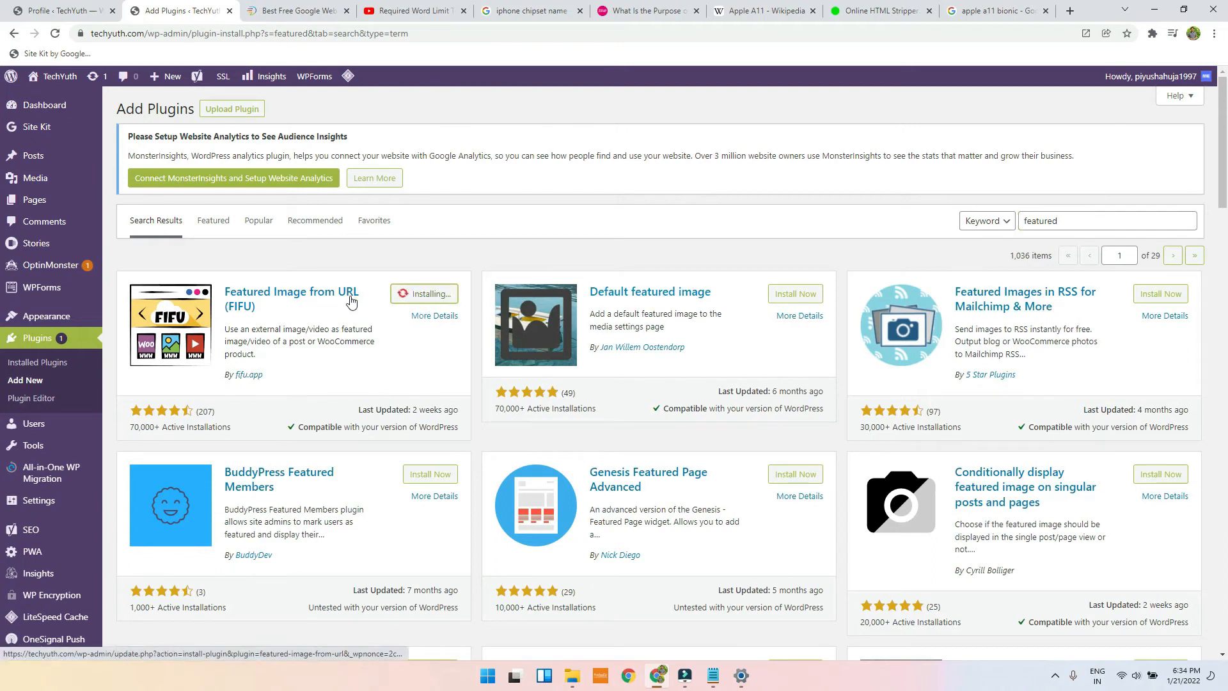
pyautogui.click(415, 295)
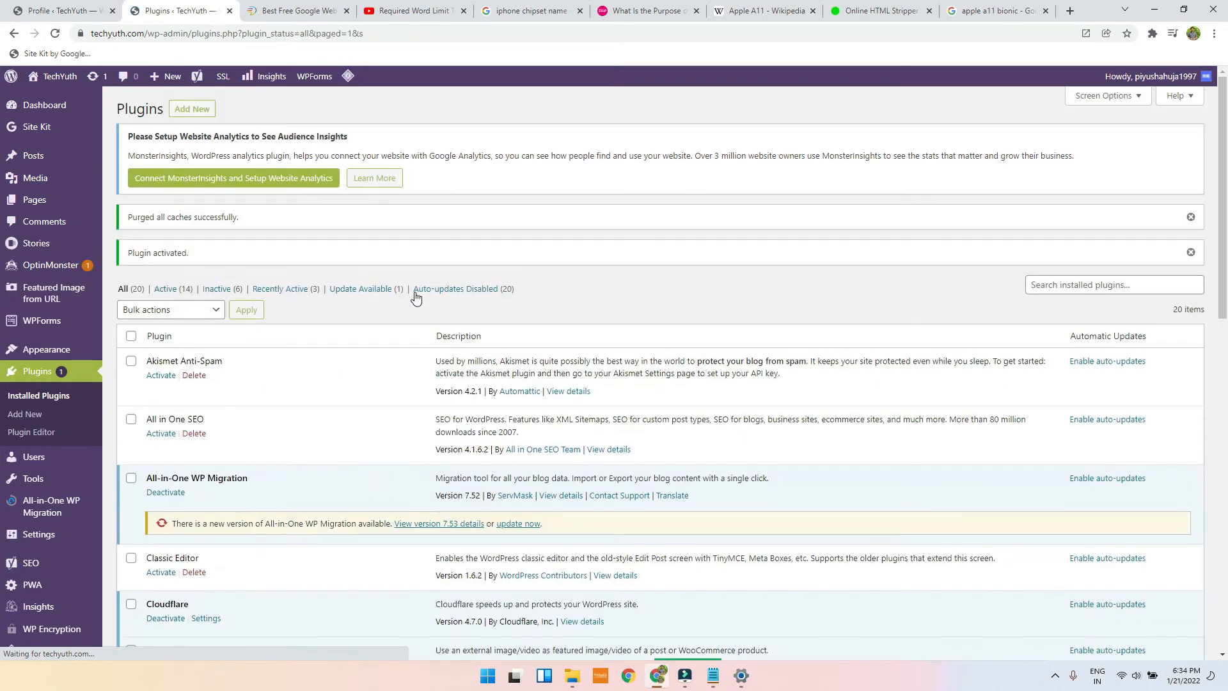
# Step: Open the settings of the Featured Image from URL (FIFU) plugin and look through its help page
pyautogui.scroll(-3, 183, 440)
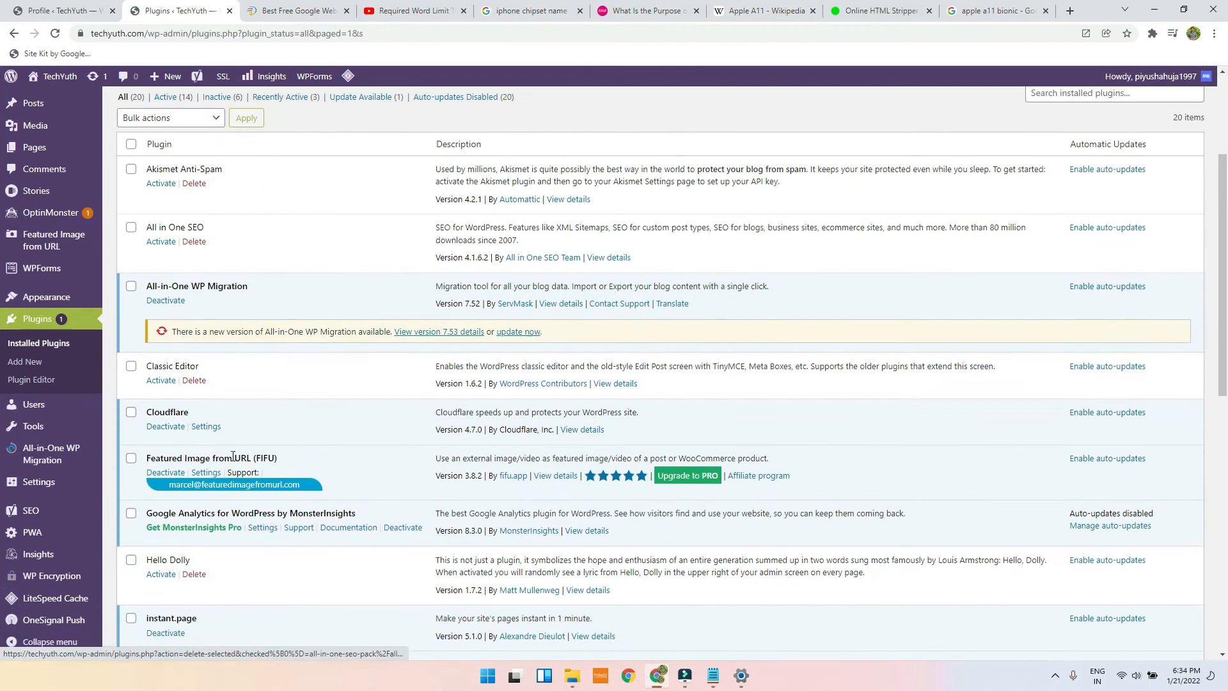
pyautogui.click(206, 473)
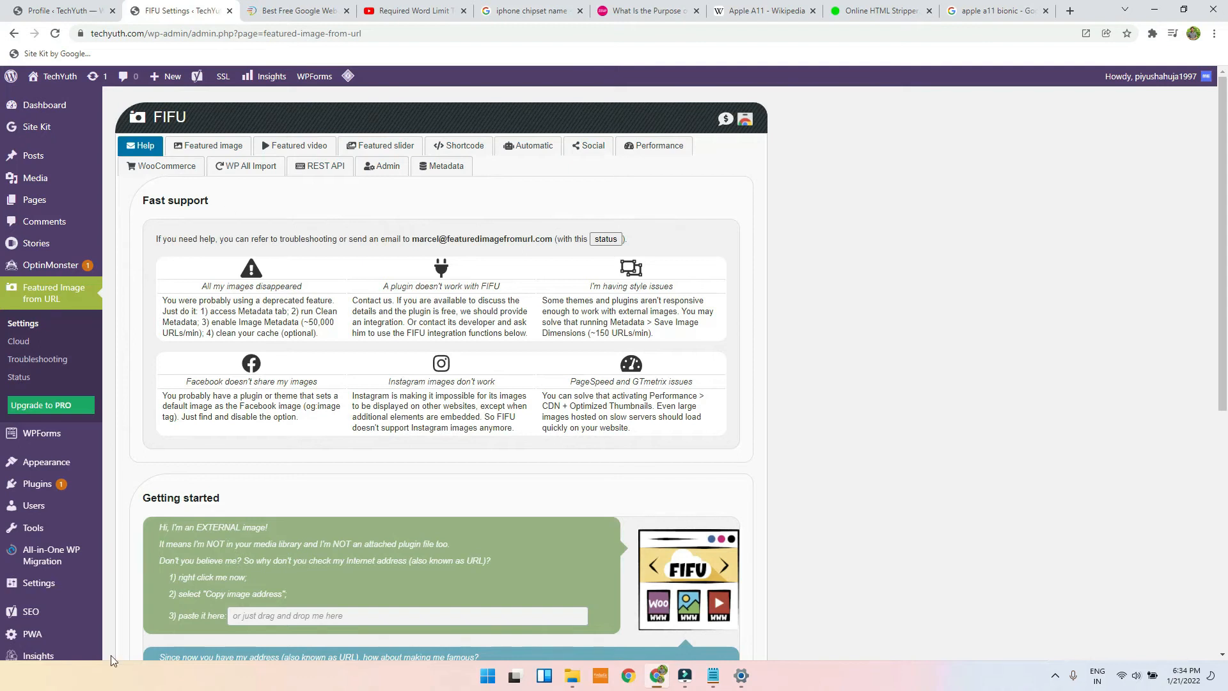
pyautogui.scroll(-5, 140, 550)
pyautogui.scroll(5, 166, 437)
# Step: Go to the list of all posts and open the draft "Why Apple A11 Bionic is so Popular in Market ?" for editing
pyautogui.click(35, 178)
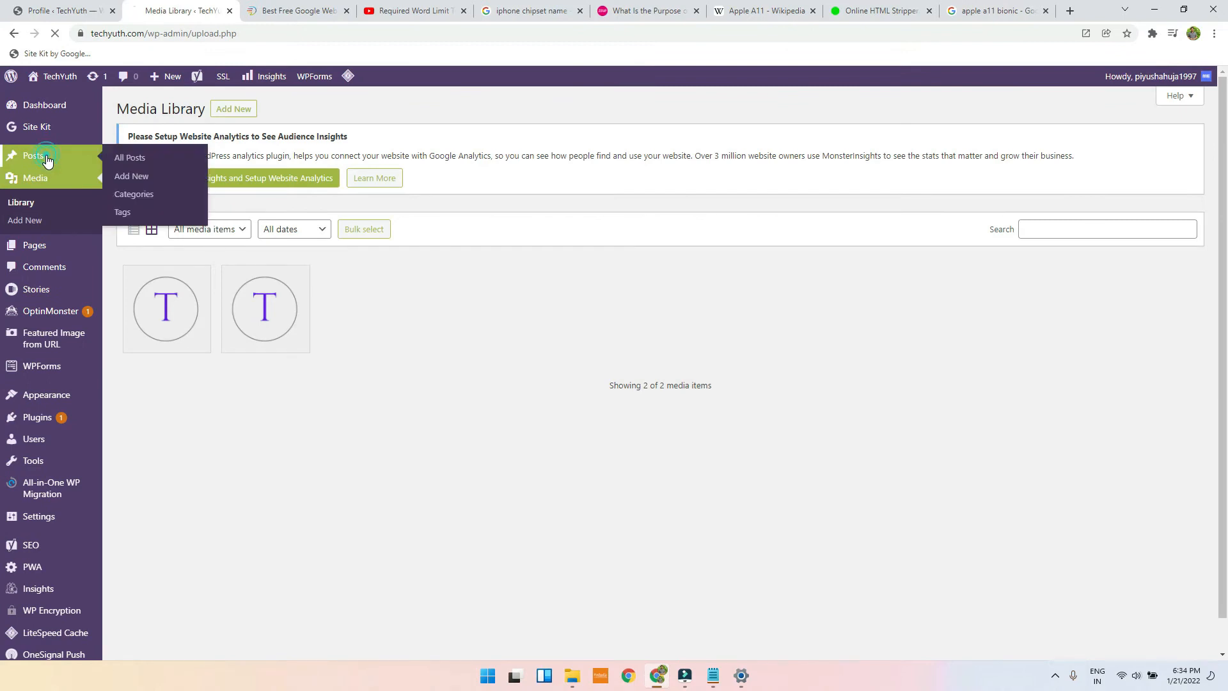
pyautogui.click(47, 158)
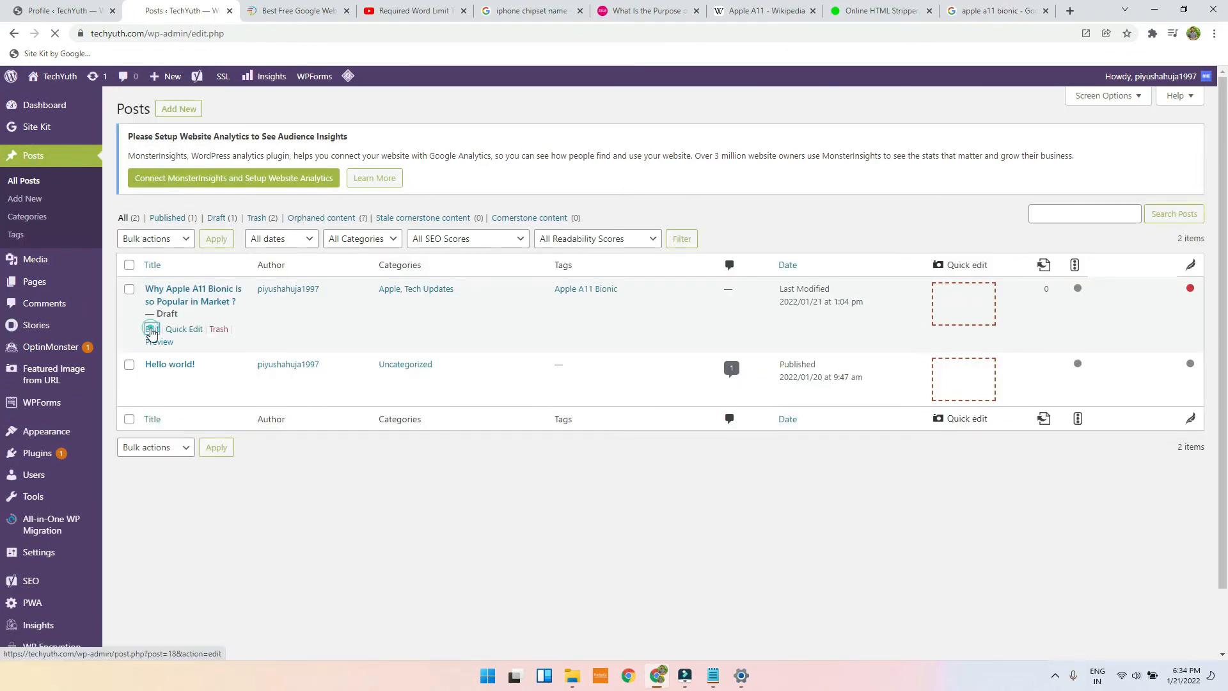
pyautogui.click(152, 329)
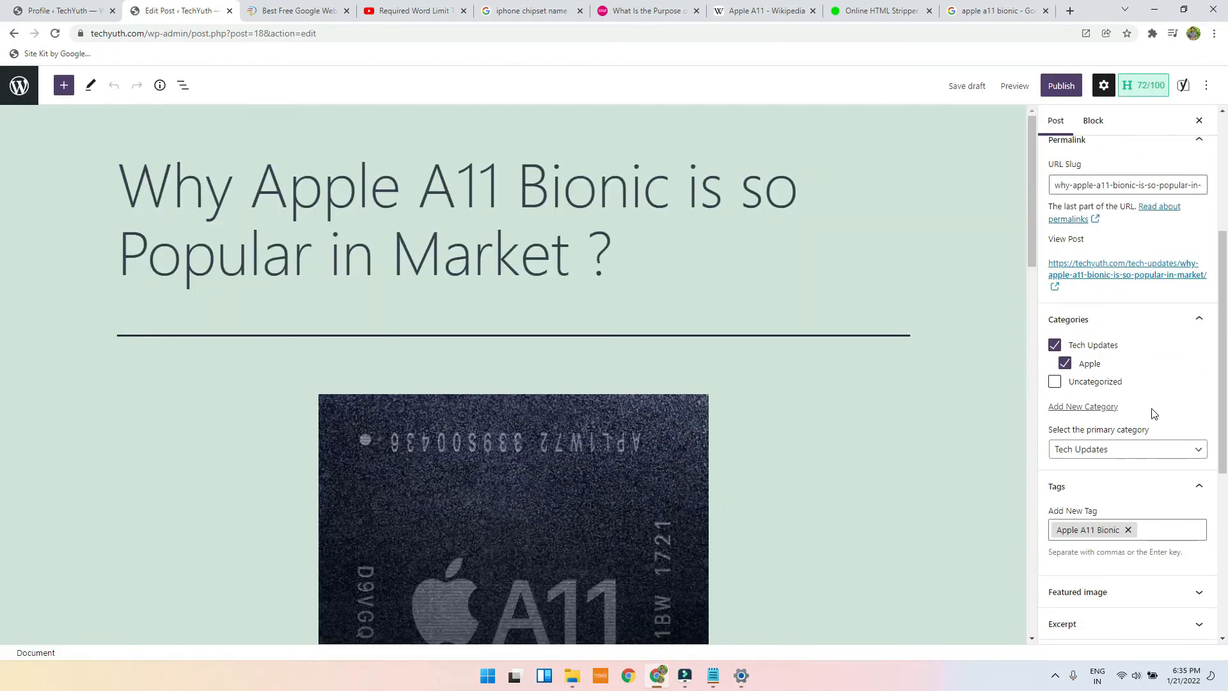
# Step: Copy "Apple A11 Bionic" from the post title and use it as keywords to search for an external featured image
pyautogui.scroll(-5, 1153, 459)
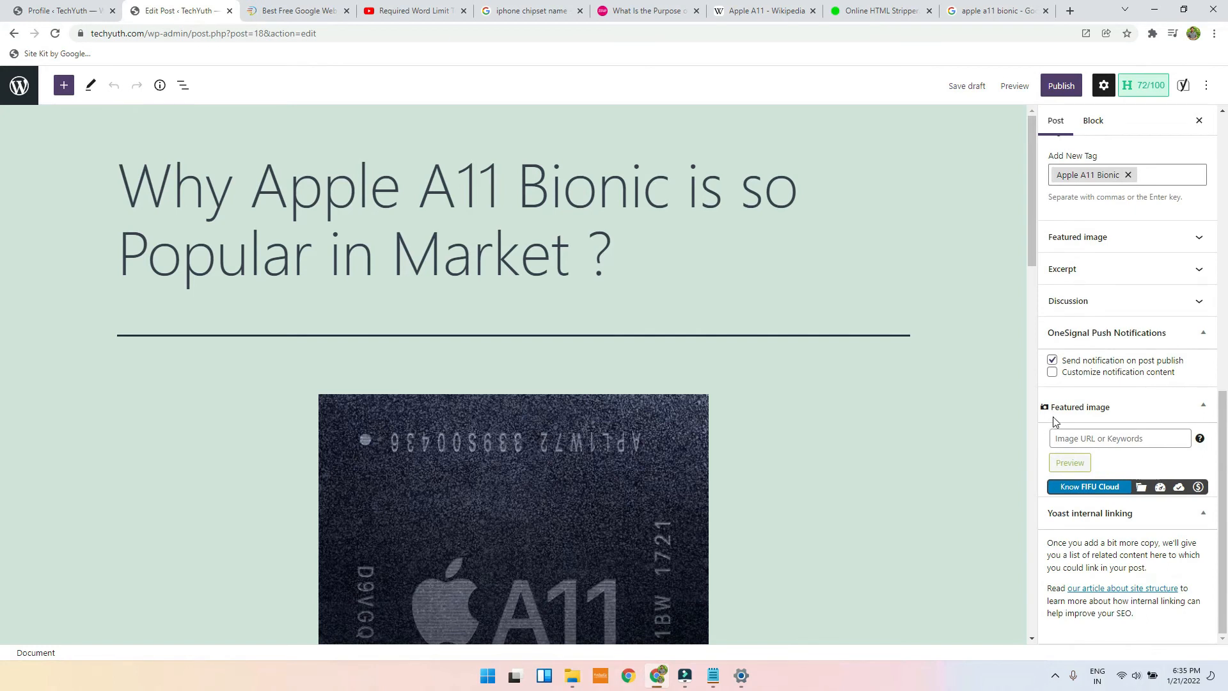
pyautogui.click(1132, 439)
pyautogui.moveTo(260, 186); pyautogui.dragTo(667, 192)
pyautogui.hotkey('ctrl', 'c')
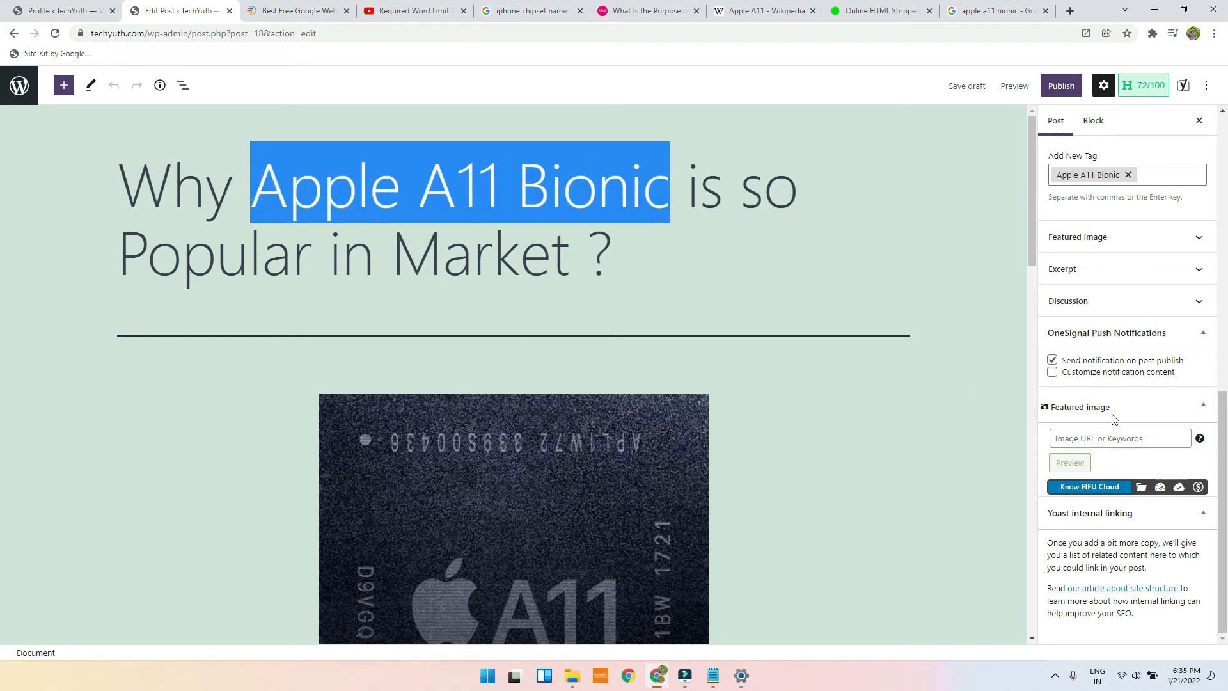
pyautogui.click(1116, 438)
pyautogui.hotkey('ctrl', 'v')
pyautogui.click(1081, 463)
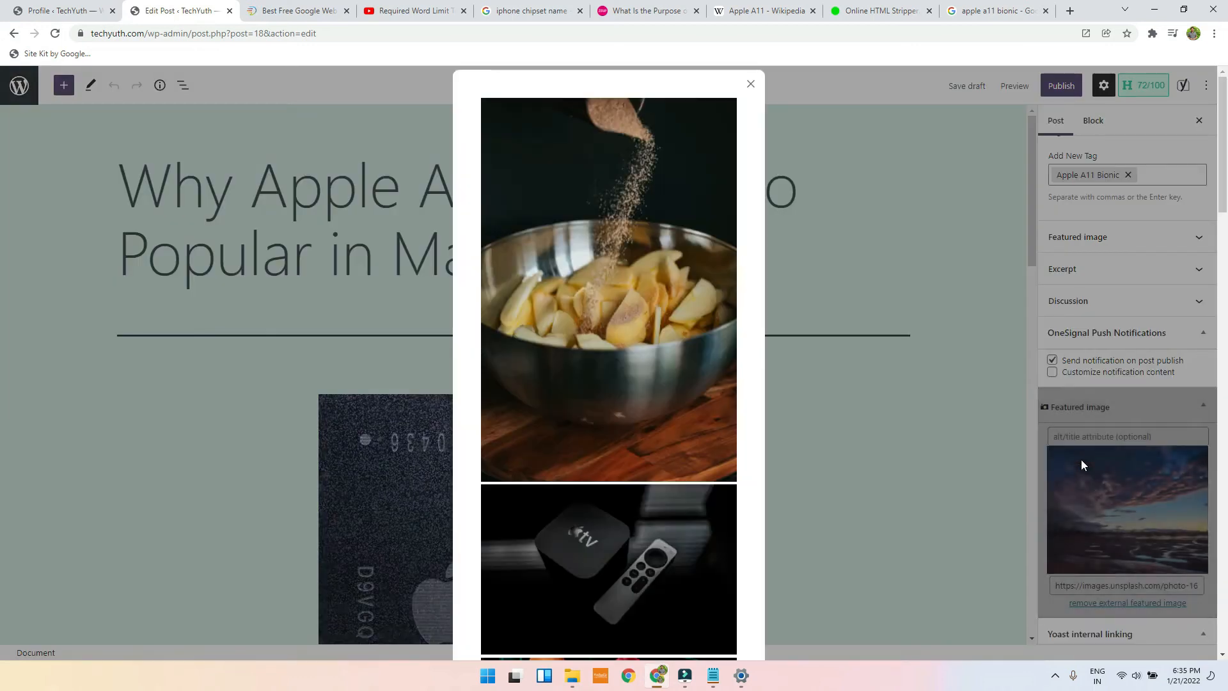
# Step: Look through the suggested featured pictures and close the results without choosing one
pyautogui.scroll(-15, 671, 384)
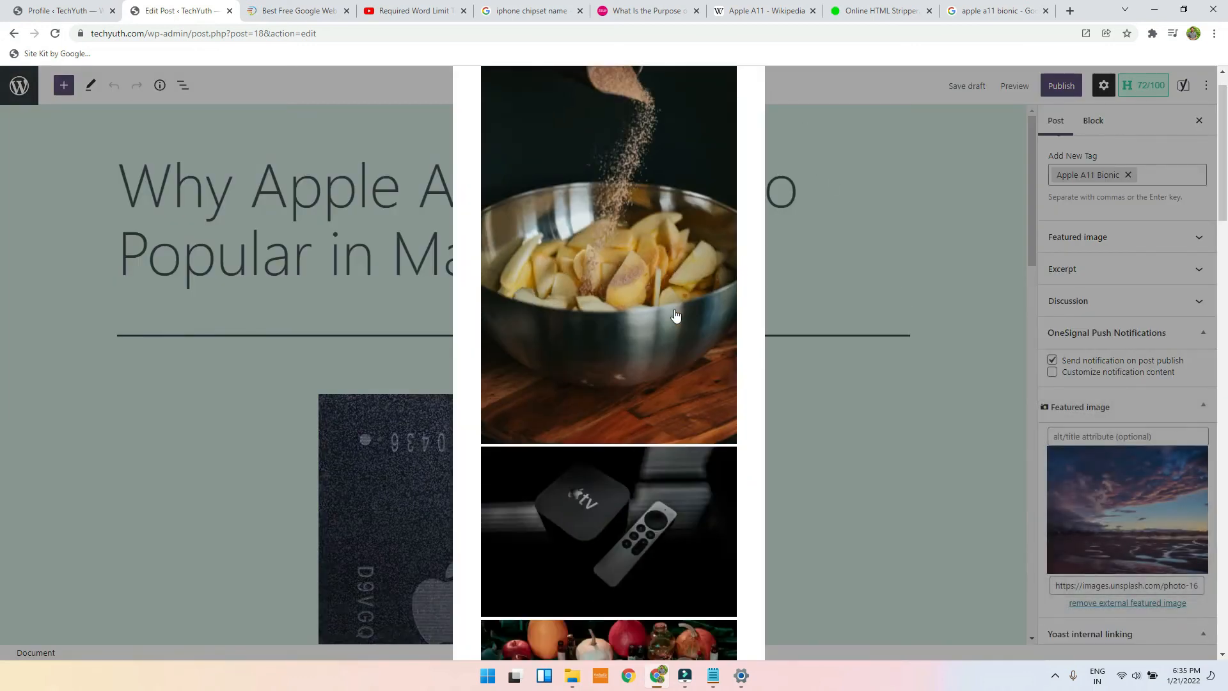
pyautogui.scroll(-10, 671, 384)
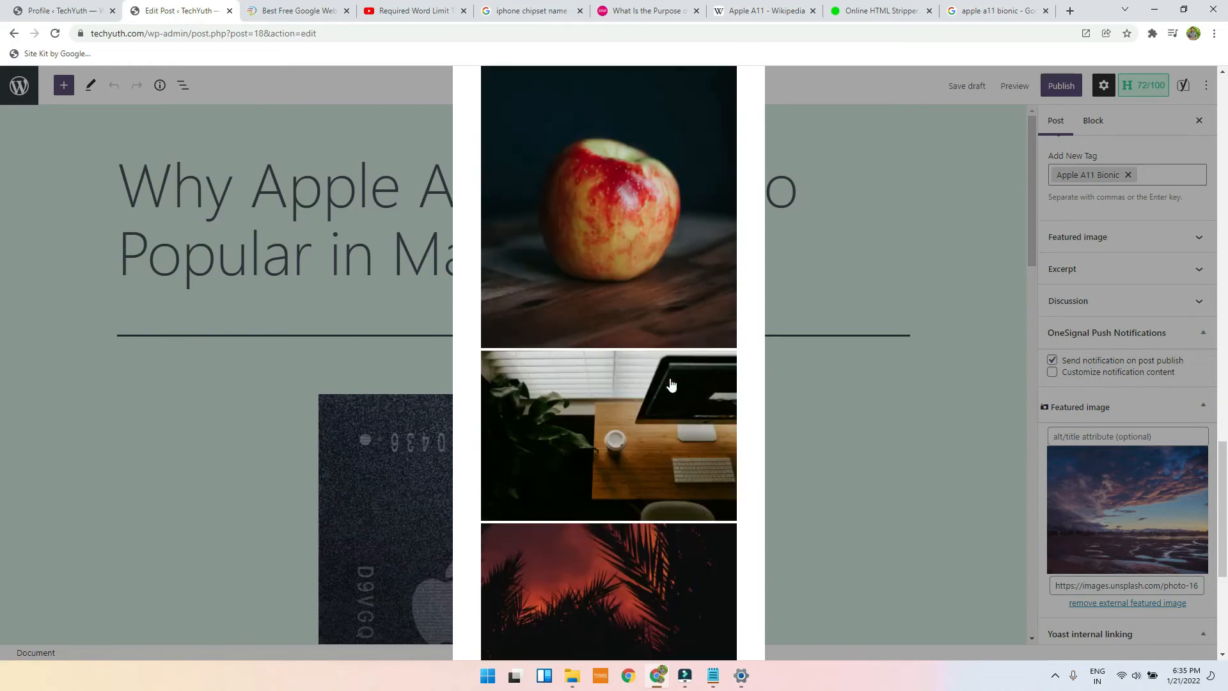
pyautogui.scroll(11, 669, 384)
pyautogui.scroll(15, 764, 165)
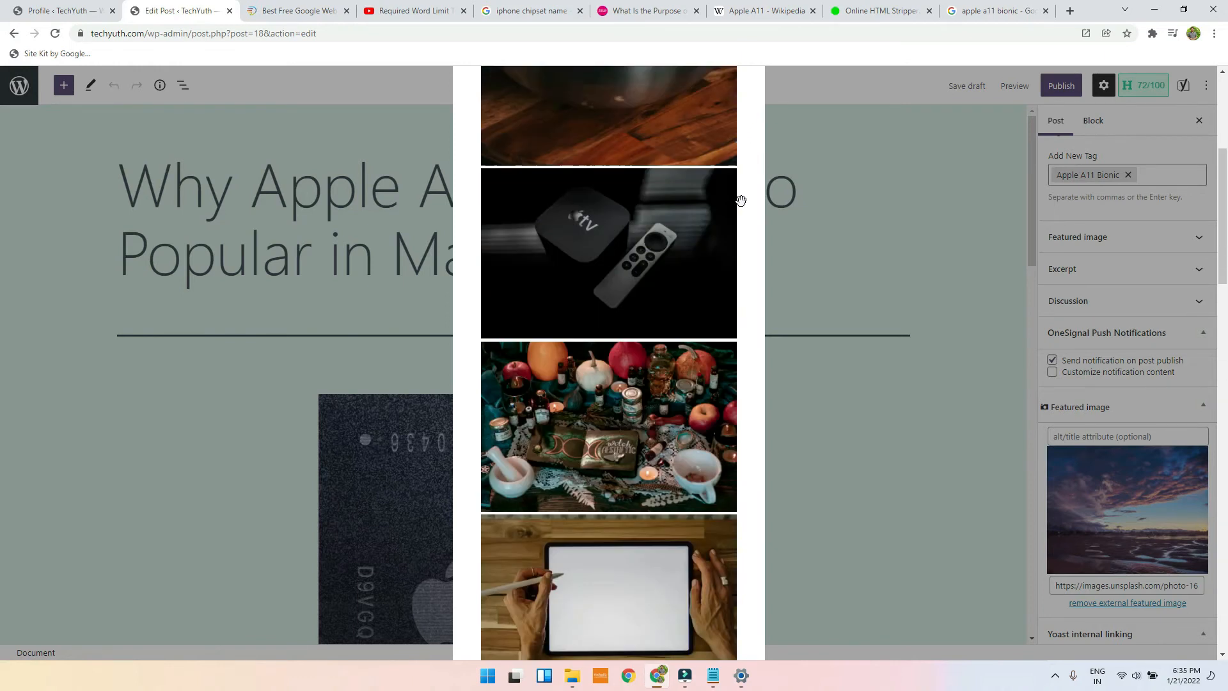
pyautogui.click(754, 88)
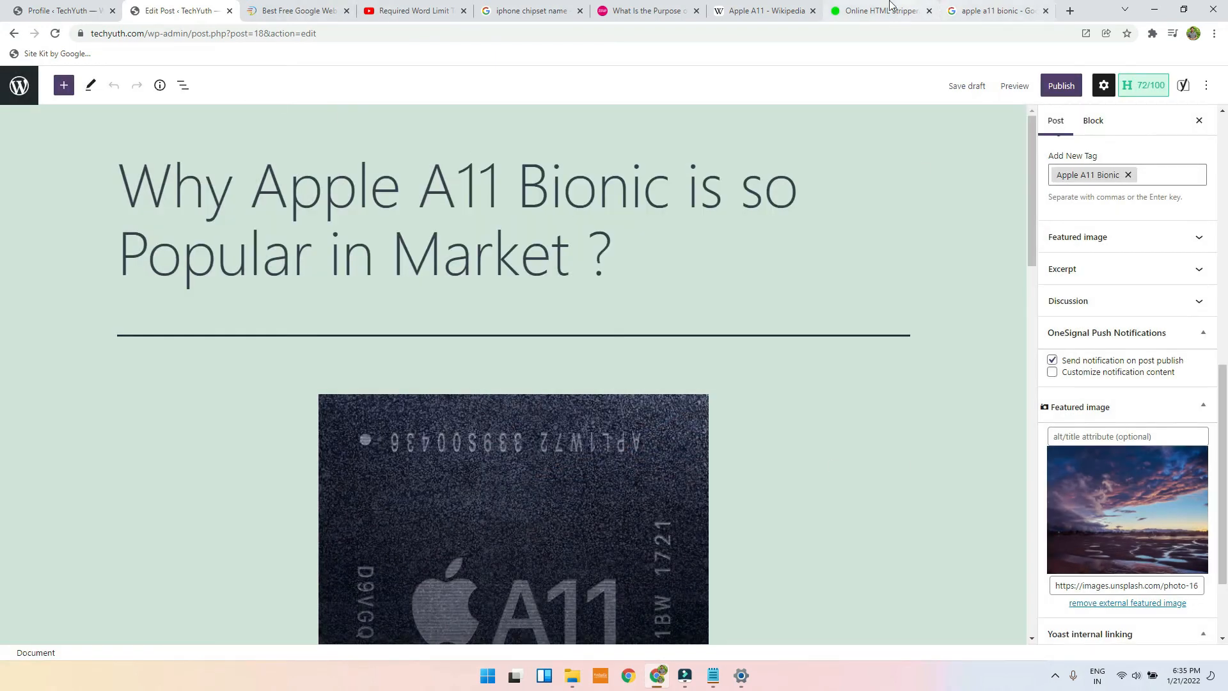
# Step: Enter "Apple A11 Bionic" as the featured image's alt text, and remove the external featured image
pyautogui.click(1133, 442)
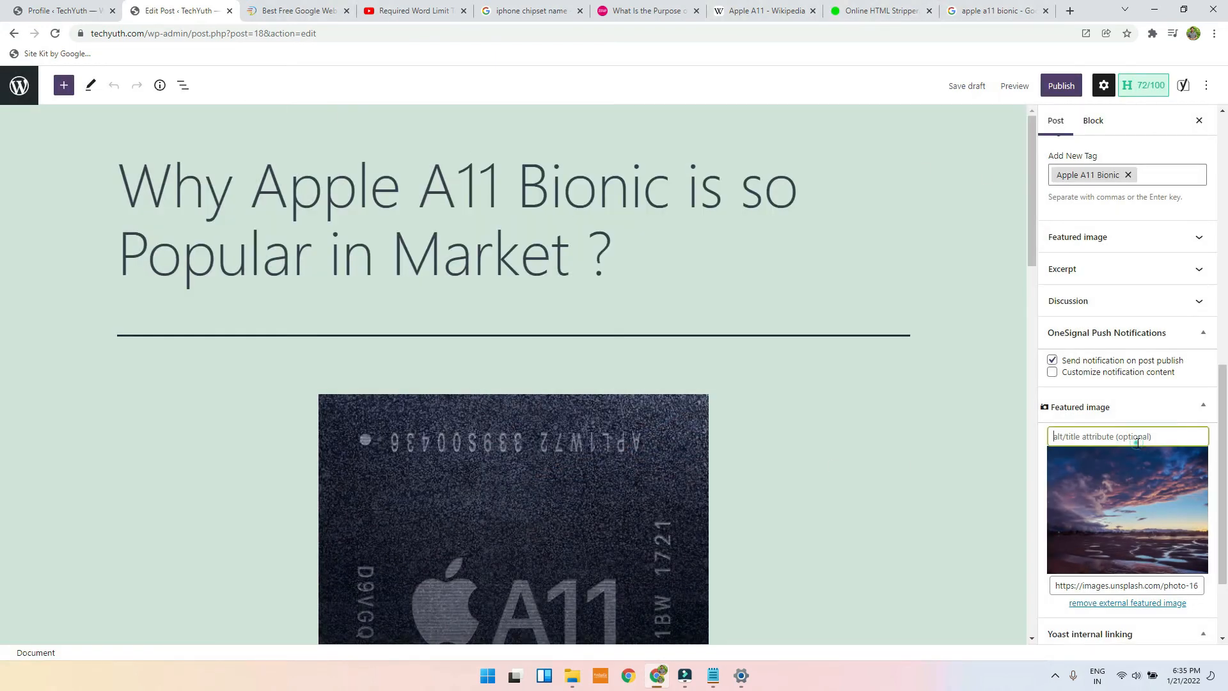
pyautogui.hotkey('ctrl', 'v')
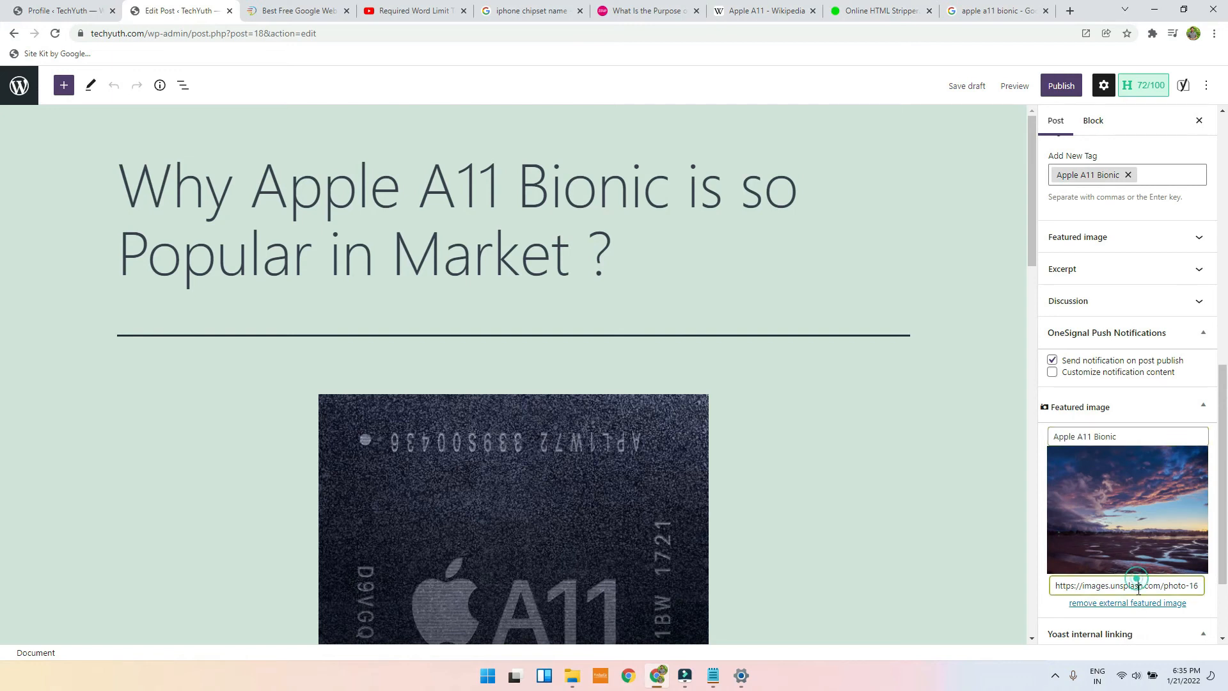
pyautogui.click(1136, 603)
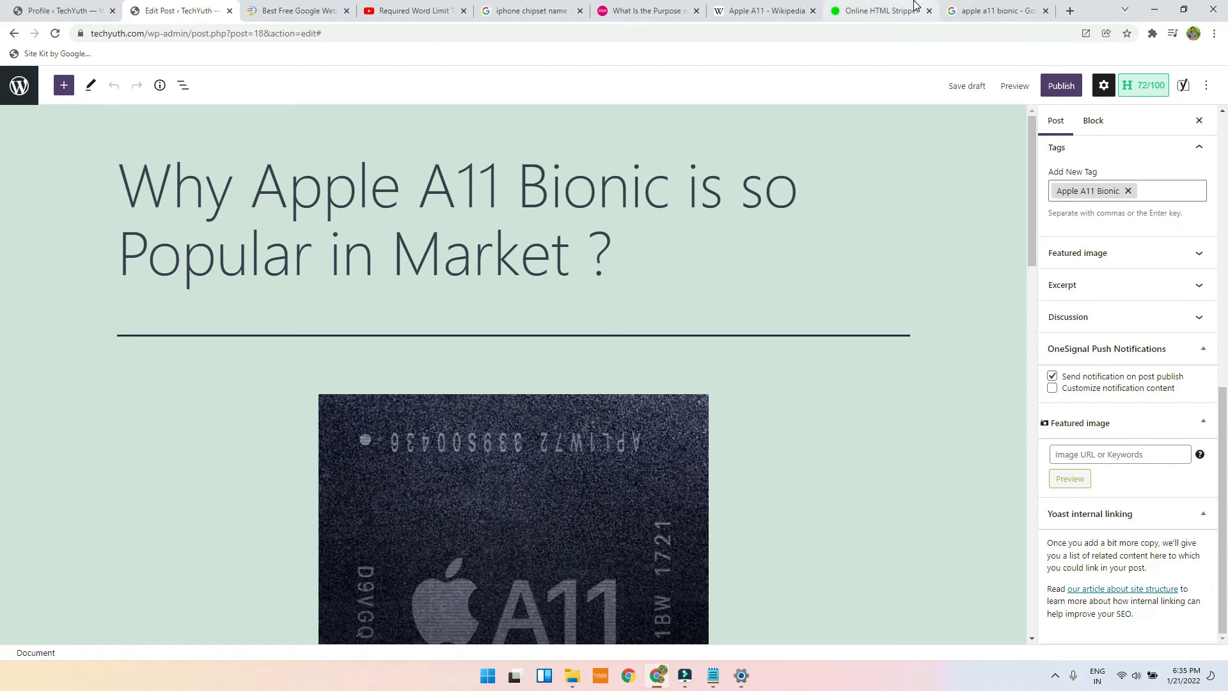
# Step: Switch to the Google Images results for the A11 Bionic and copy the image address of the enlarged Wikipedia chip picture
pyautogui.click(989, 11)
pyautogui.rightClick(889, 301)
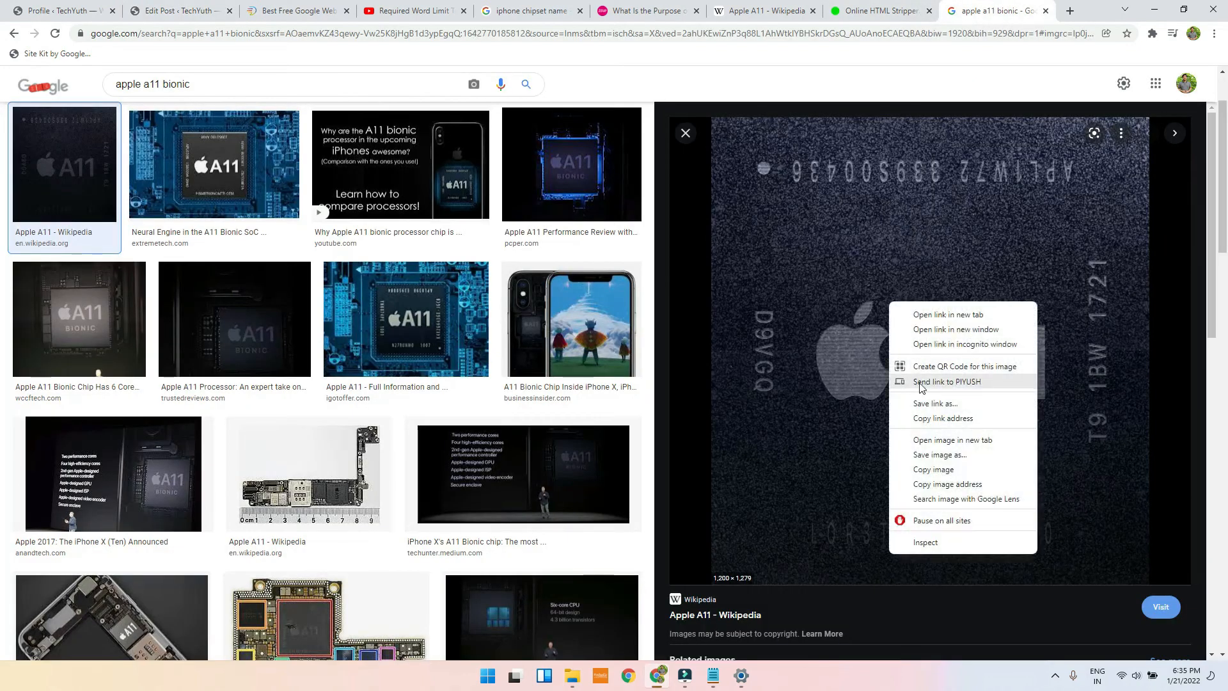
pyautogui.click(955, 484)
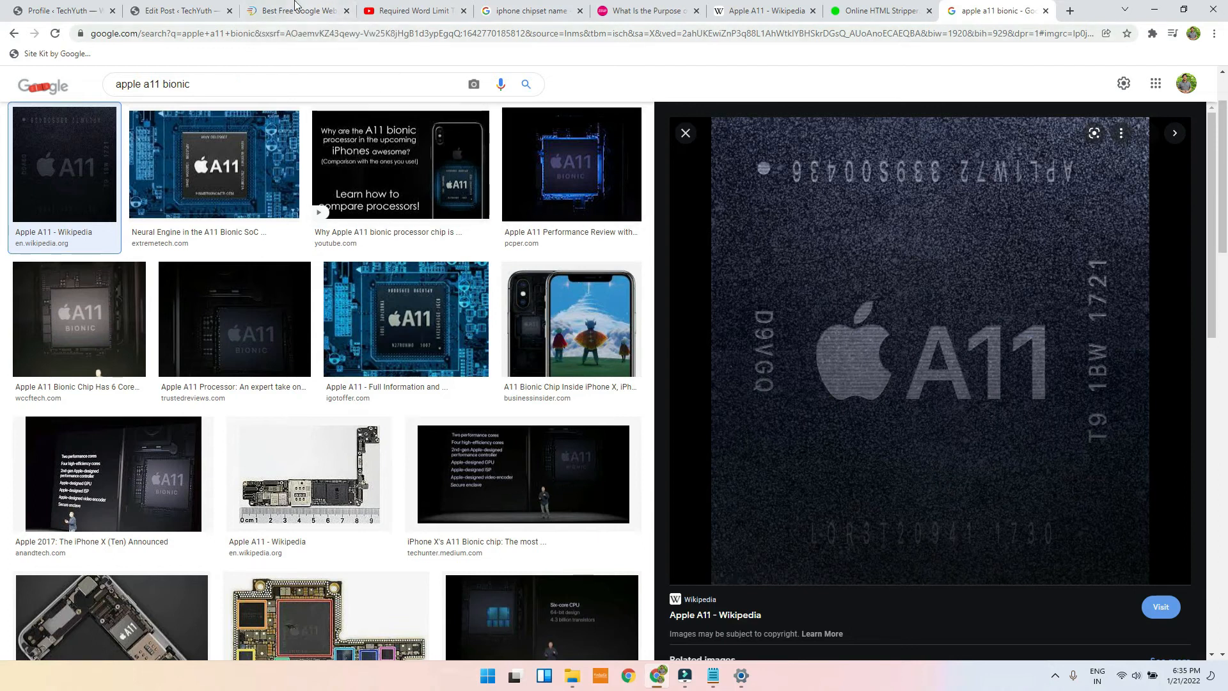
# Step: Return to the post editor, set the copied image address as the external featured image, and save the draft
pyautogui.click(269, 5)
pyautogui.click(179, 10)
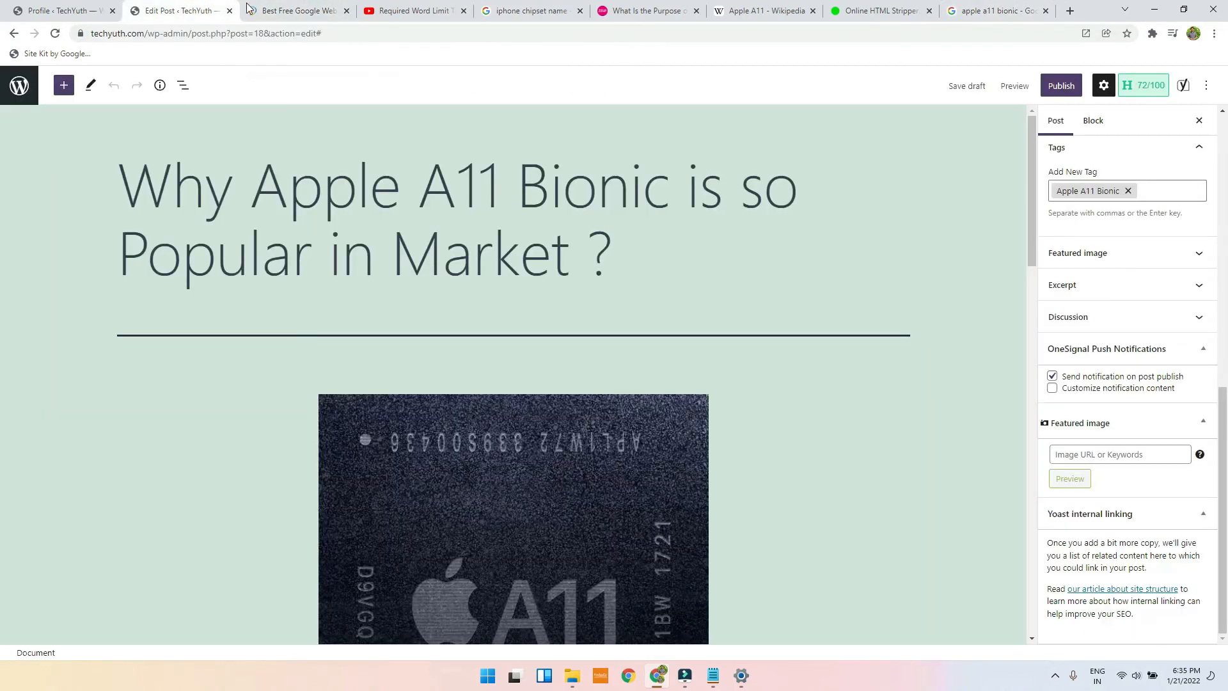
pyautogui.click(1083, 455)
pyautogui.hotkey('ctrl', 'v')
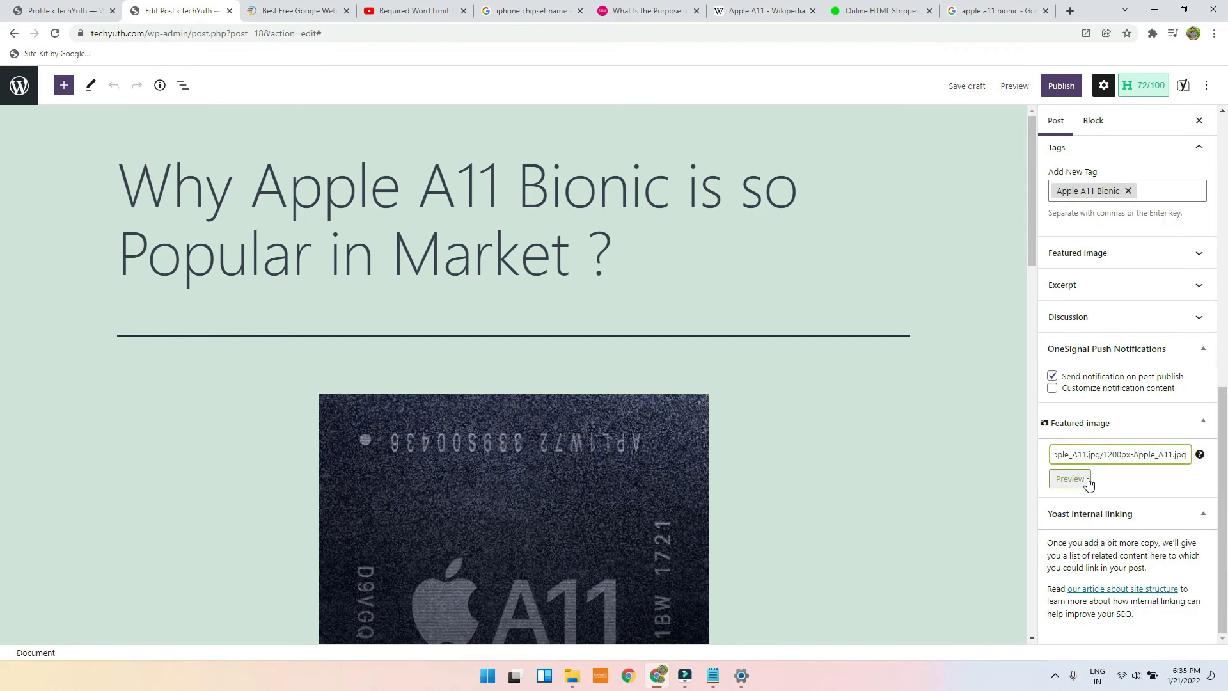
pyautogui.click(1075, 479)
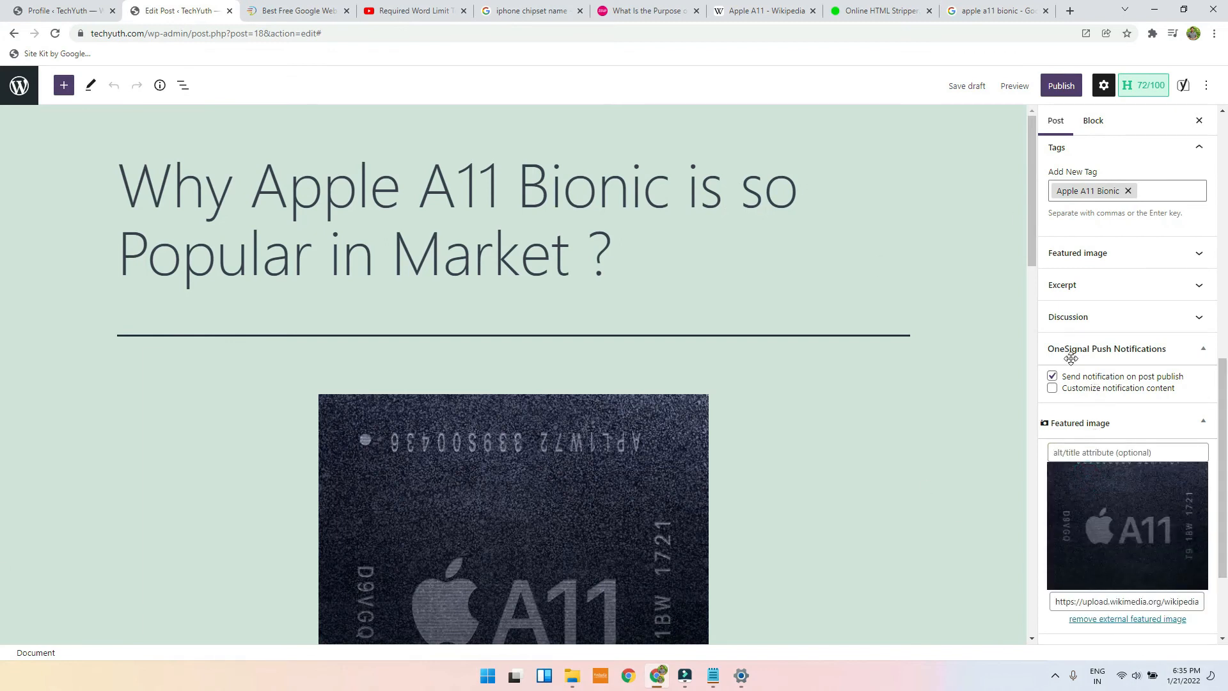
pyautogui.click(967, 85)
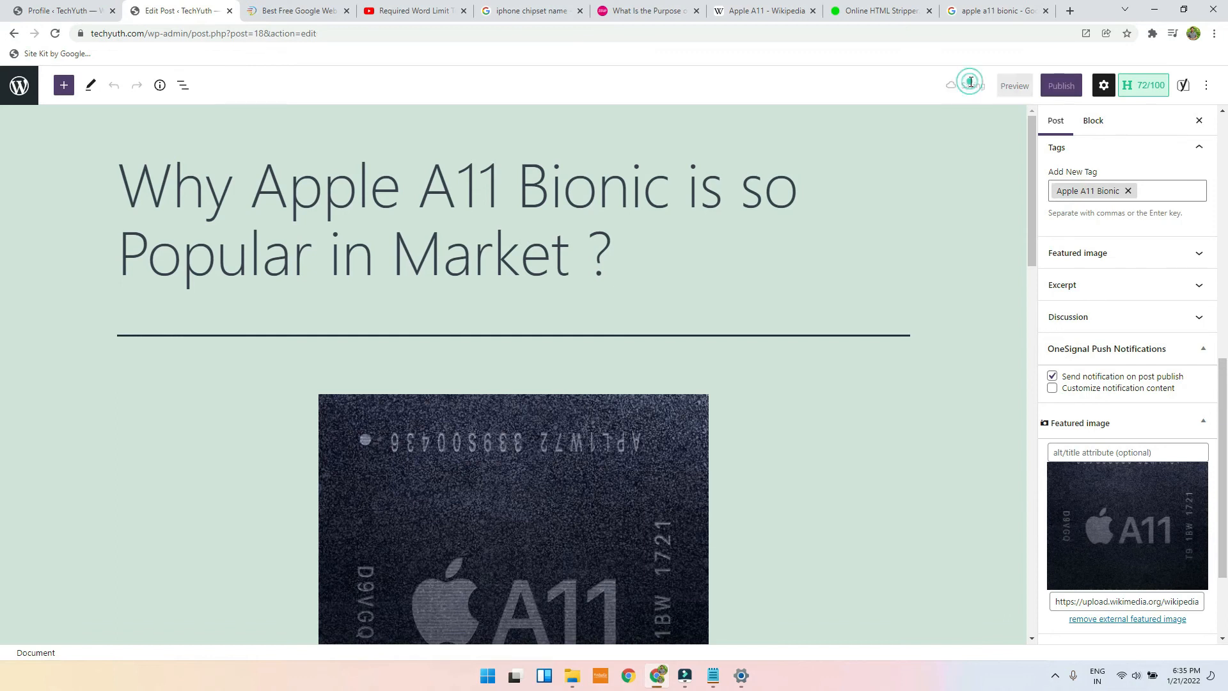
# Step: Try inserting a Twitter embed block below the paragraph ending "unlike its predecessor the A10.", and remove that block
pyautogui.middleClick(522, 475)
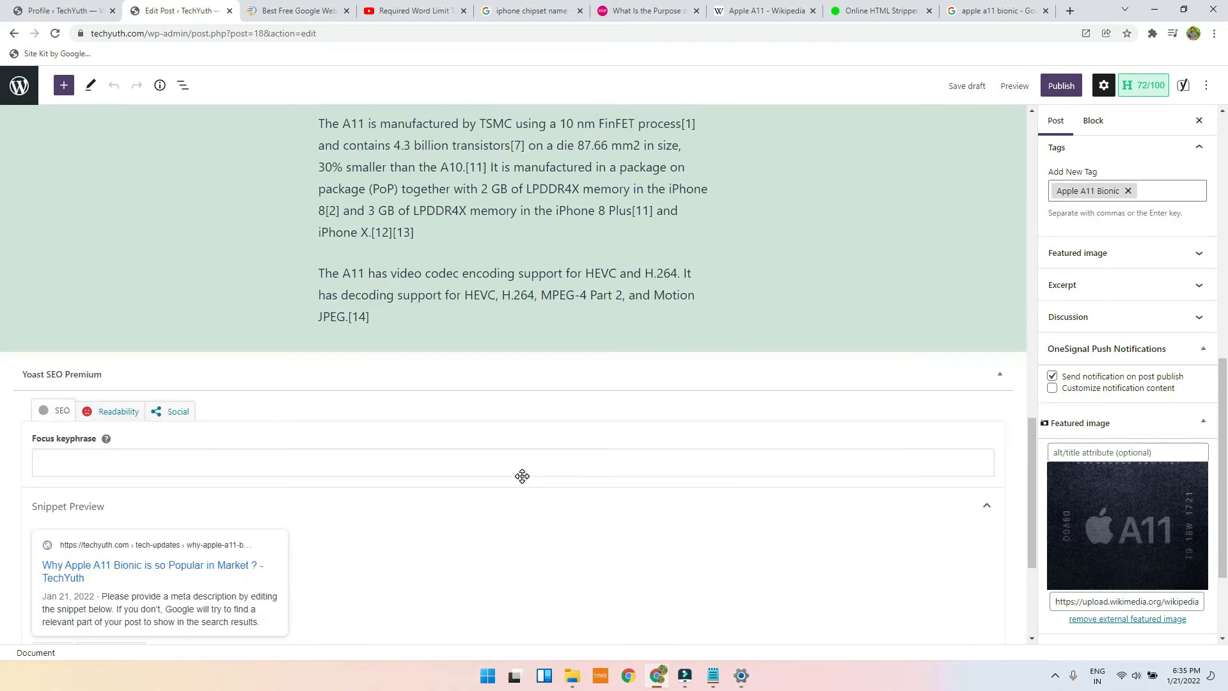
pyautogui.middleClick(522, 476)
pyautogui.scroll(11, 522, 477)
pyautogui.scroll(-5, 455, 482)
pyautogui.click(535, 320)
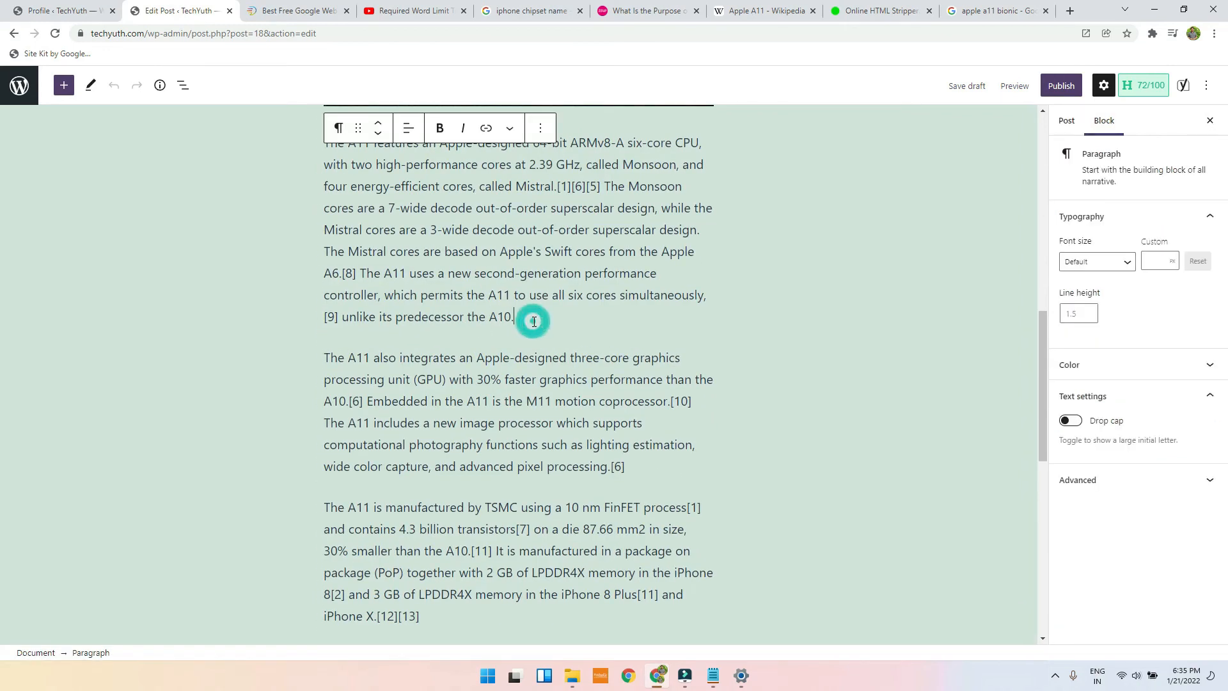
pyautogui.press('Return')
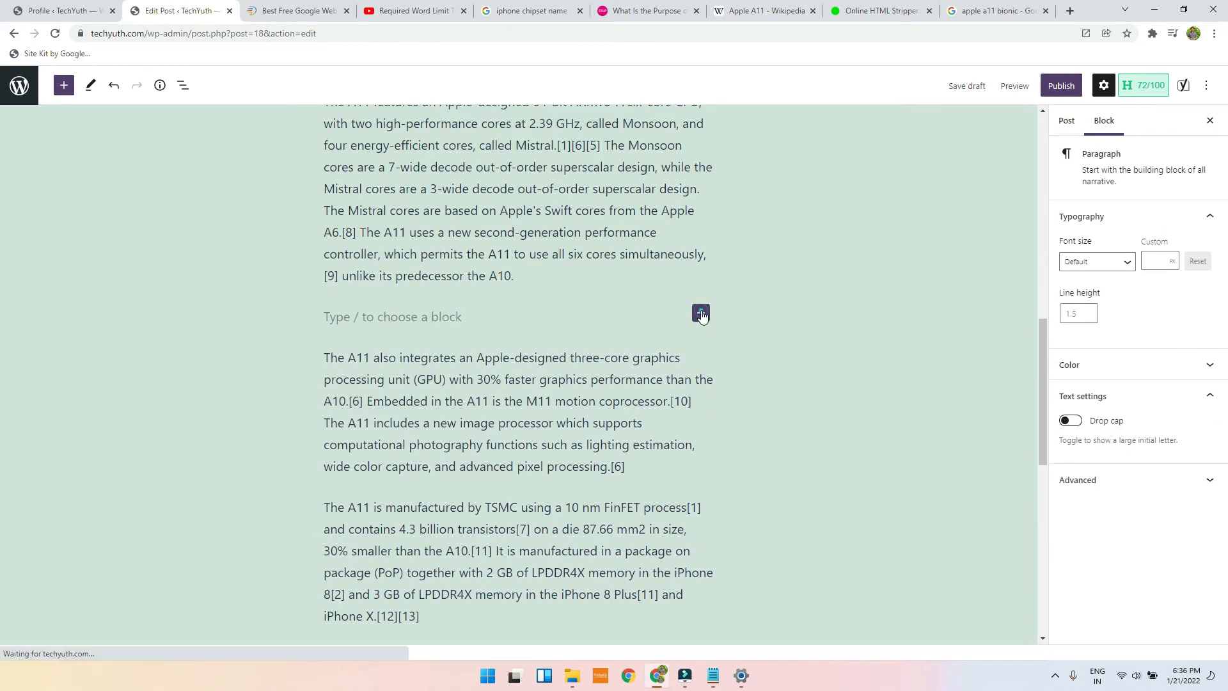
pyautogui.click(701, 313)
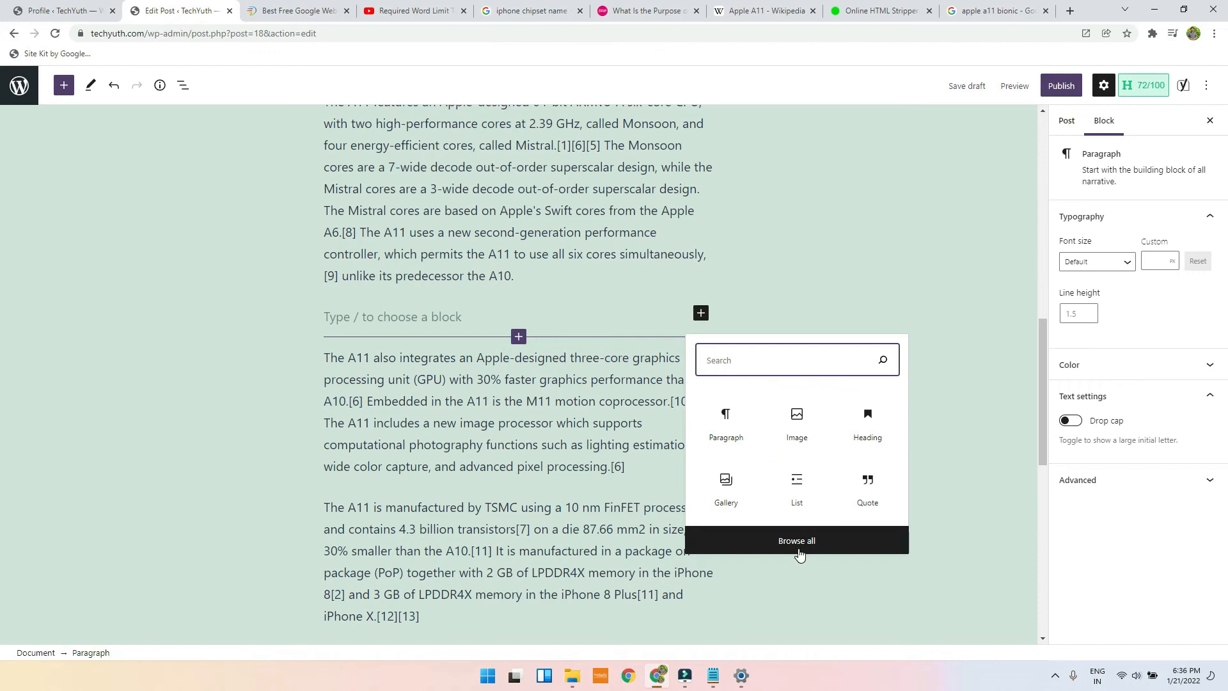
pyautogui.write('twe')
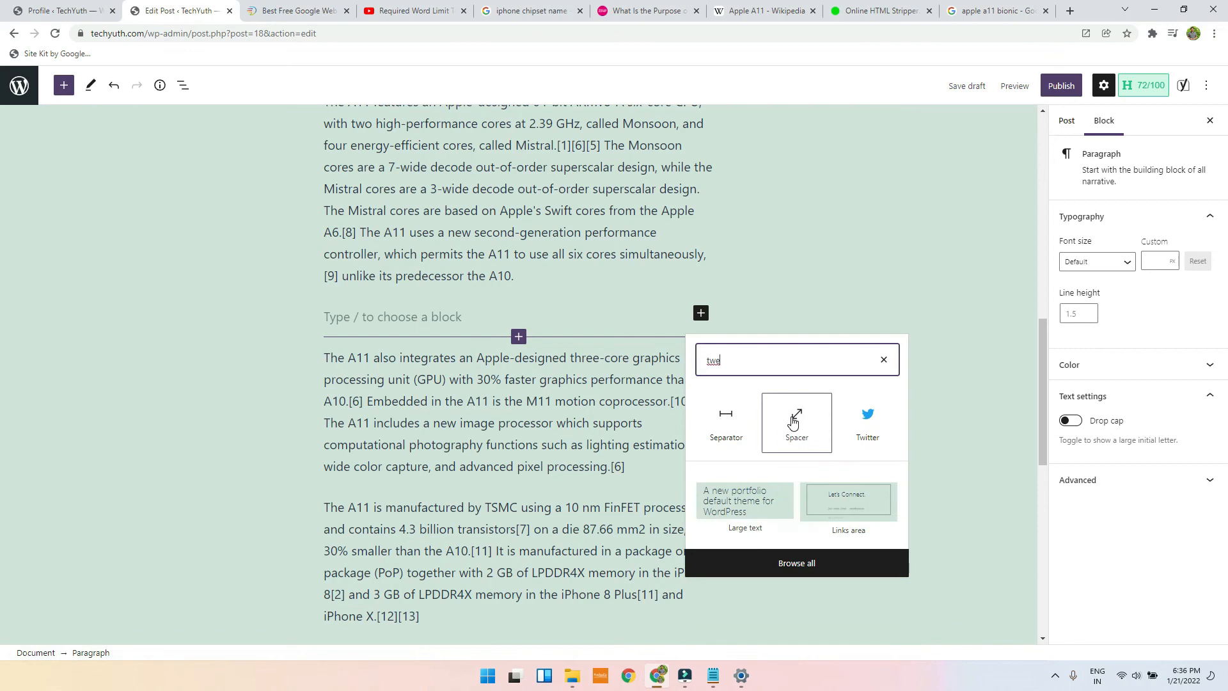
pyautogui.click(857, 421)
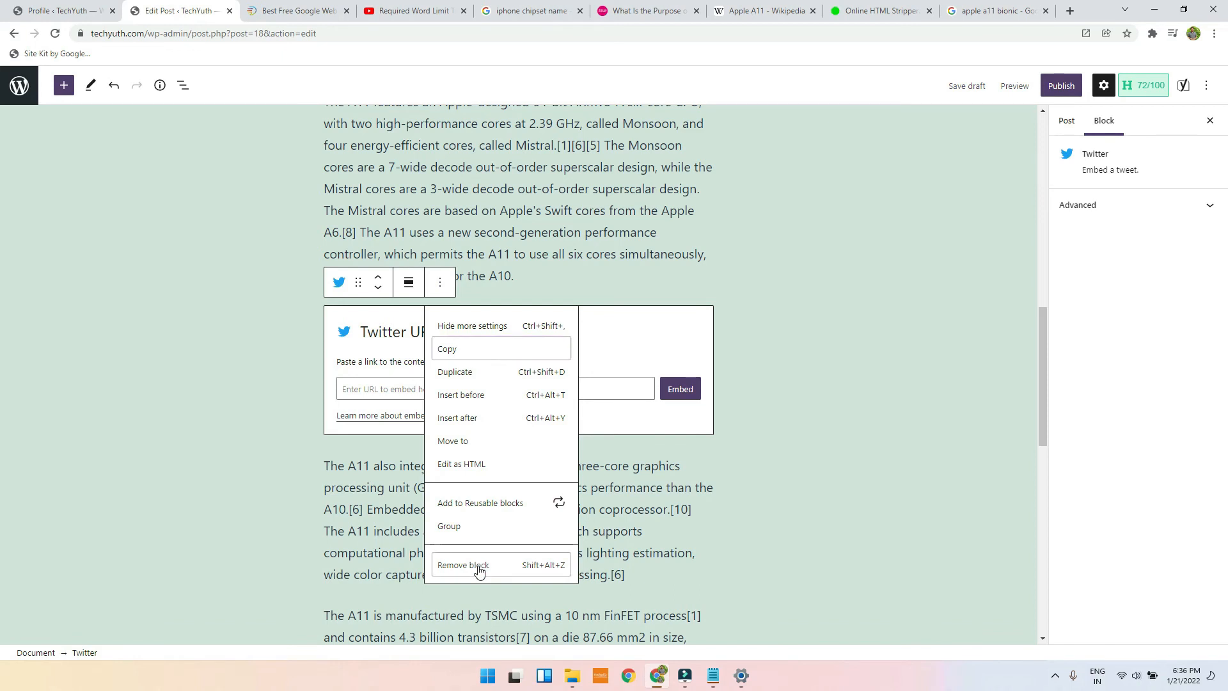
pyautogui.click(474, 565)
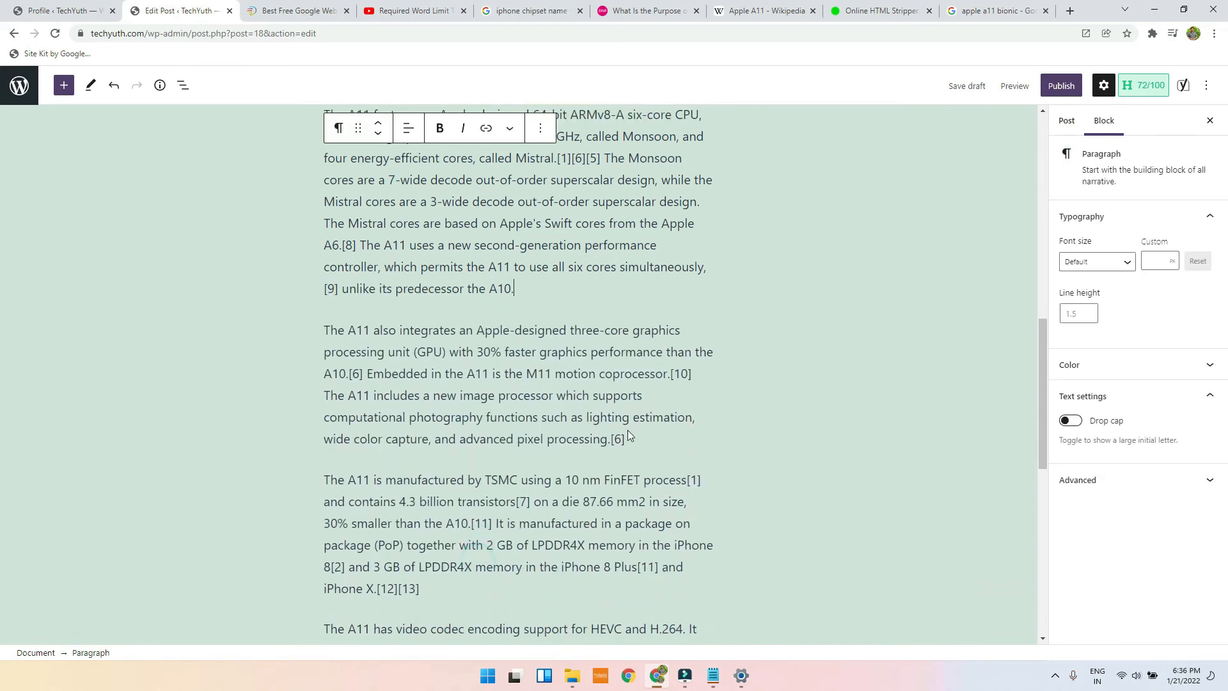
# Step: Examine the selected paragraph's text, background and link color options
pyautogui.click(1106, 365)
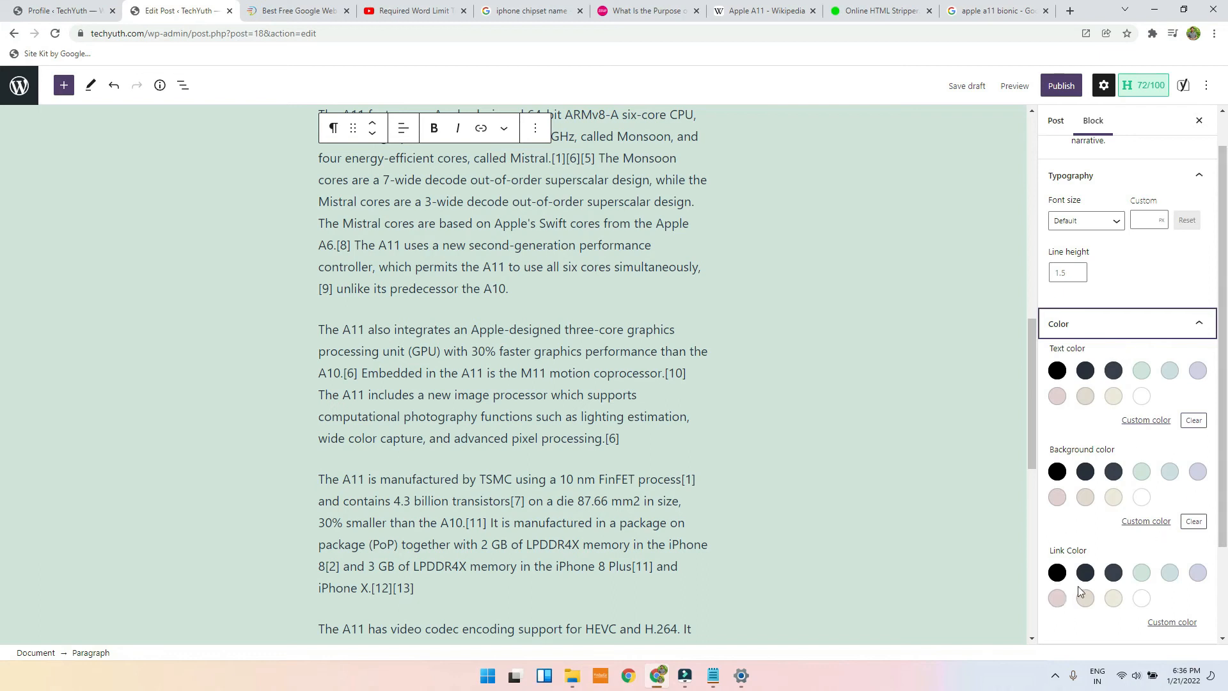
pyautogui.scroll(-2, 1077, 585)
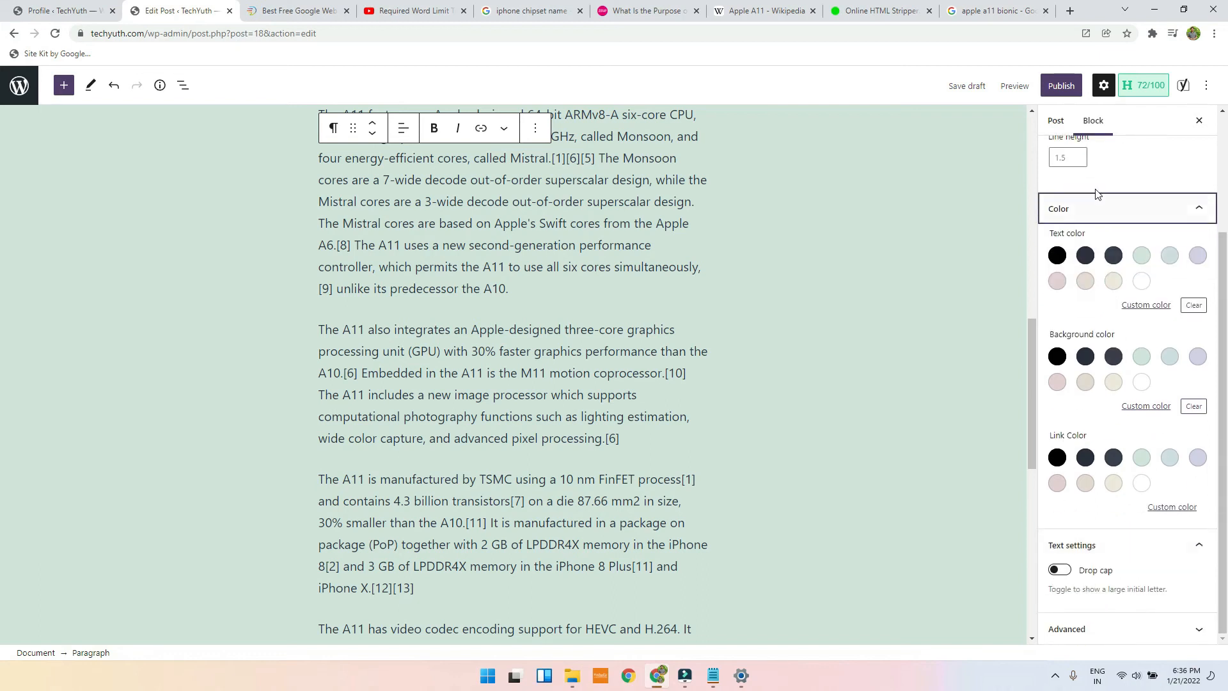
pyautogui.scroll(5, 1097, 198)
# Step: Review the post's visibility, permalink, category, tag, notification and featured image settings, and look over the post content
pyautogui.click(1056, 120)
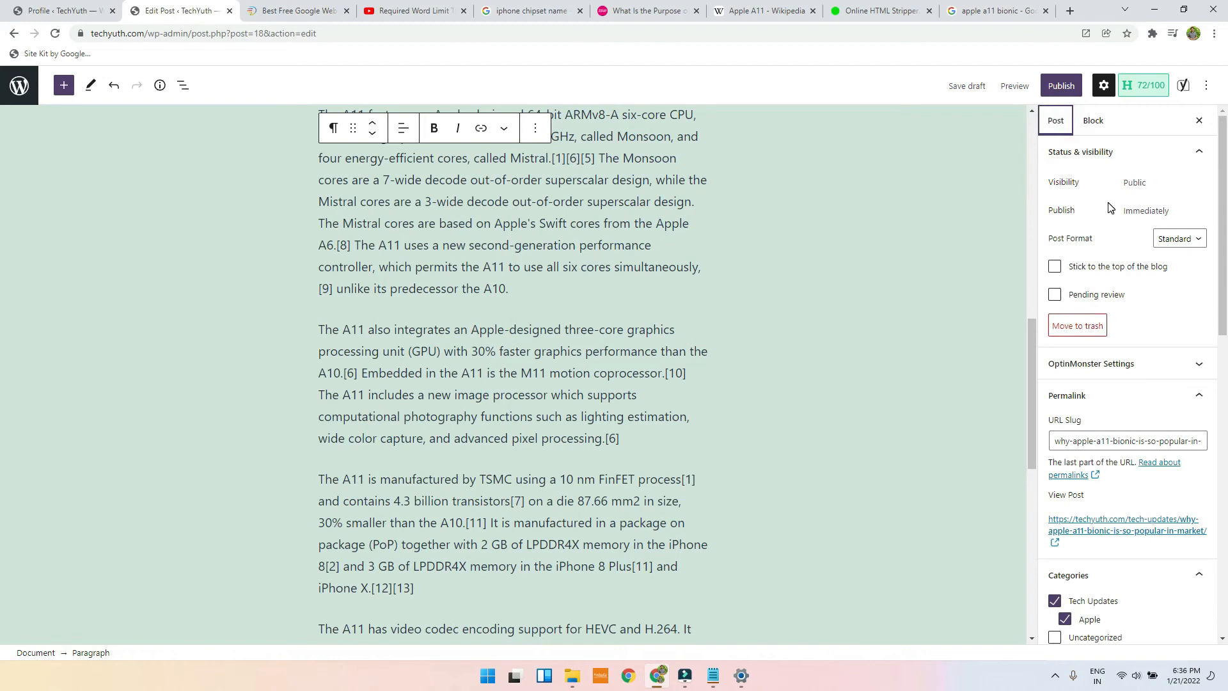
pyautogui.scroll(-10, 1112, 206)
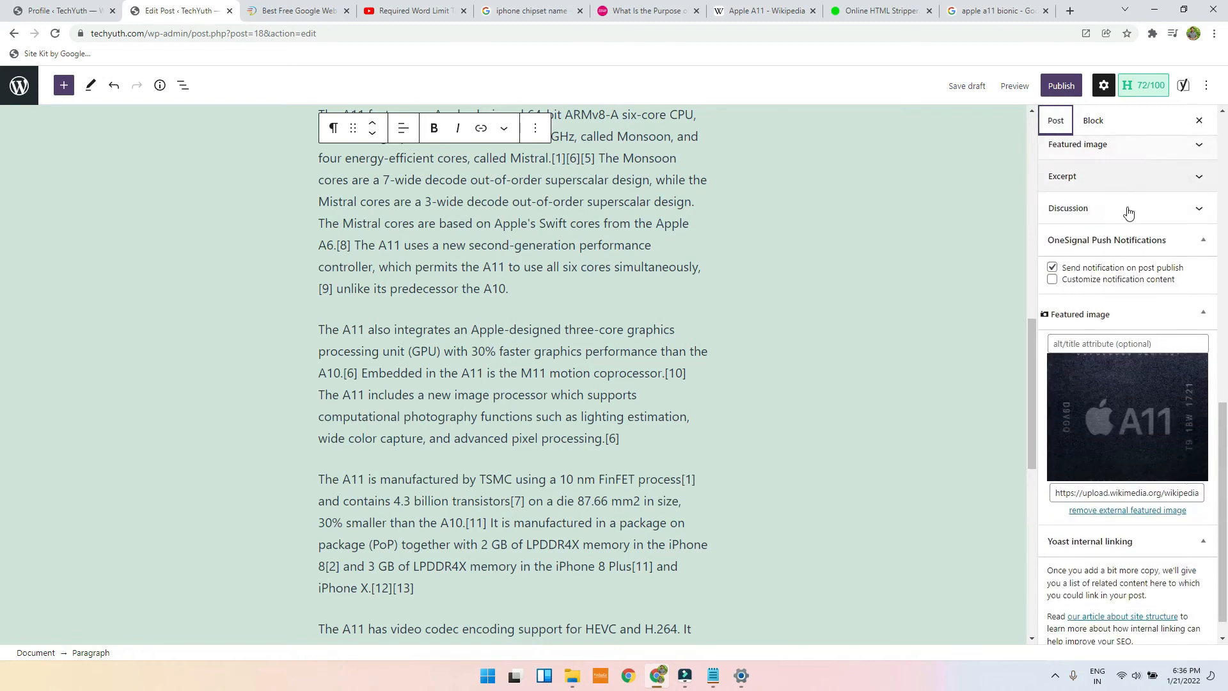
pyautogui.scroll(-1, 1131, 254)
pyautogui.scroll(3, 1101, 403)
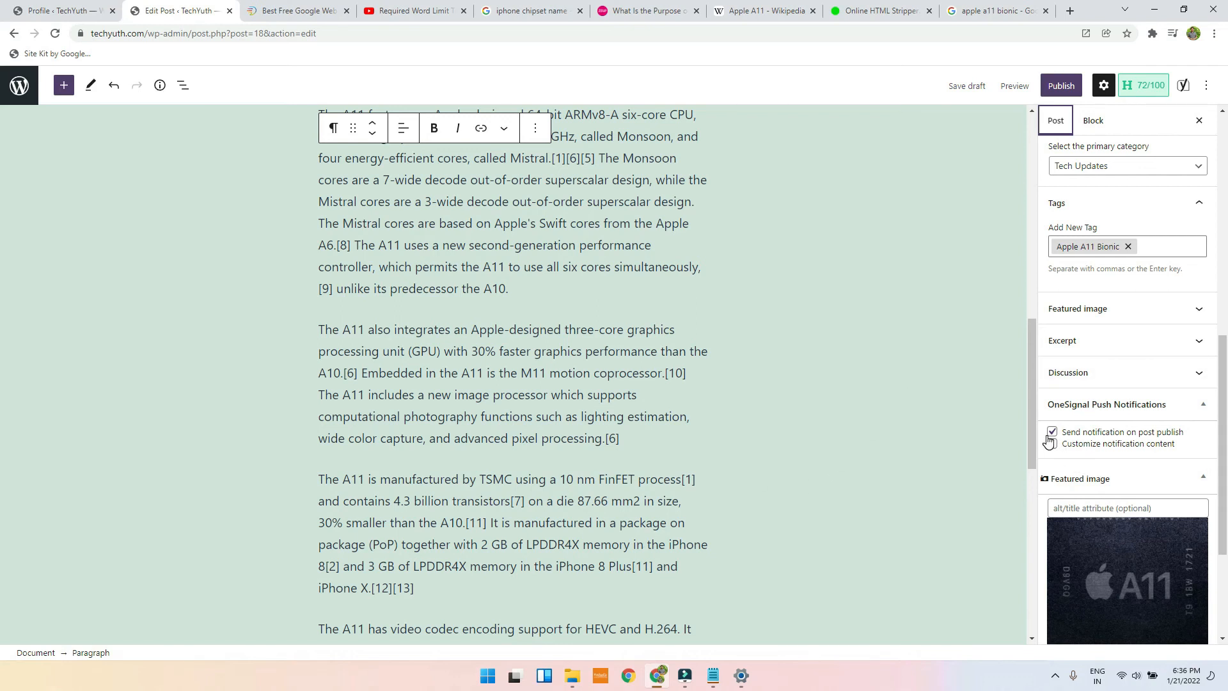
pyautogui.scroll(4, 977, 356)
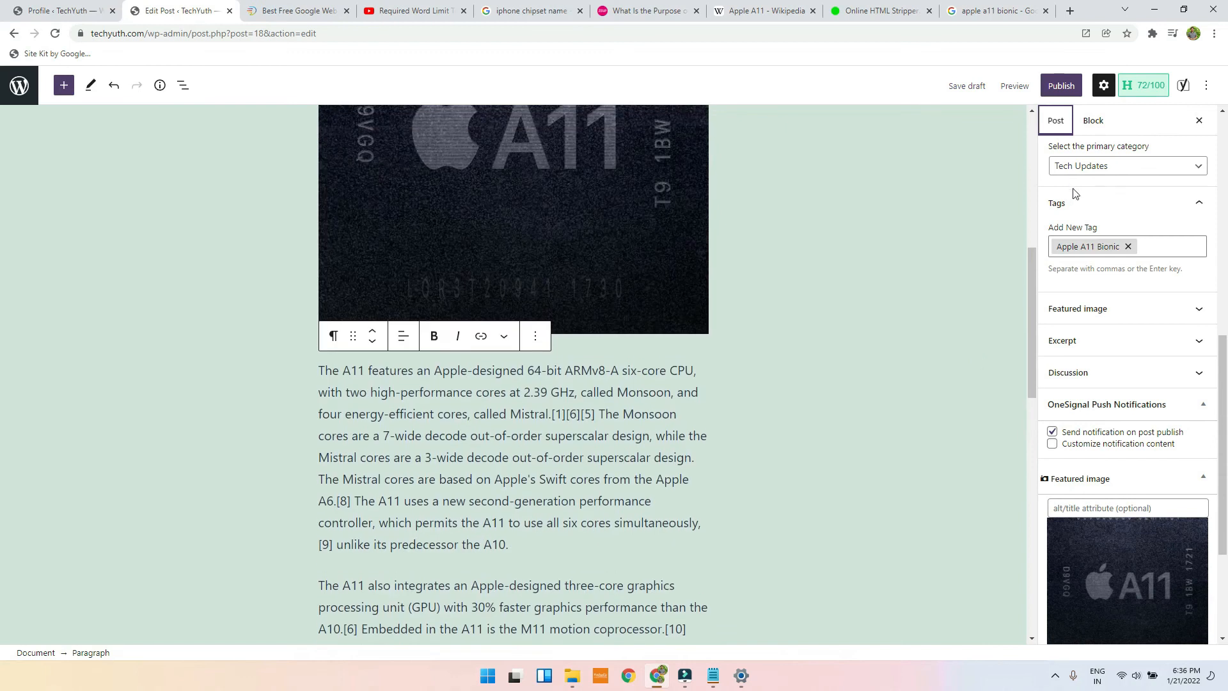
pyautogui.scroll(5, 971, 327)
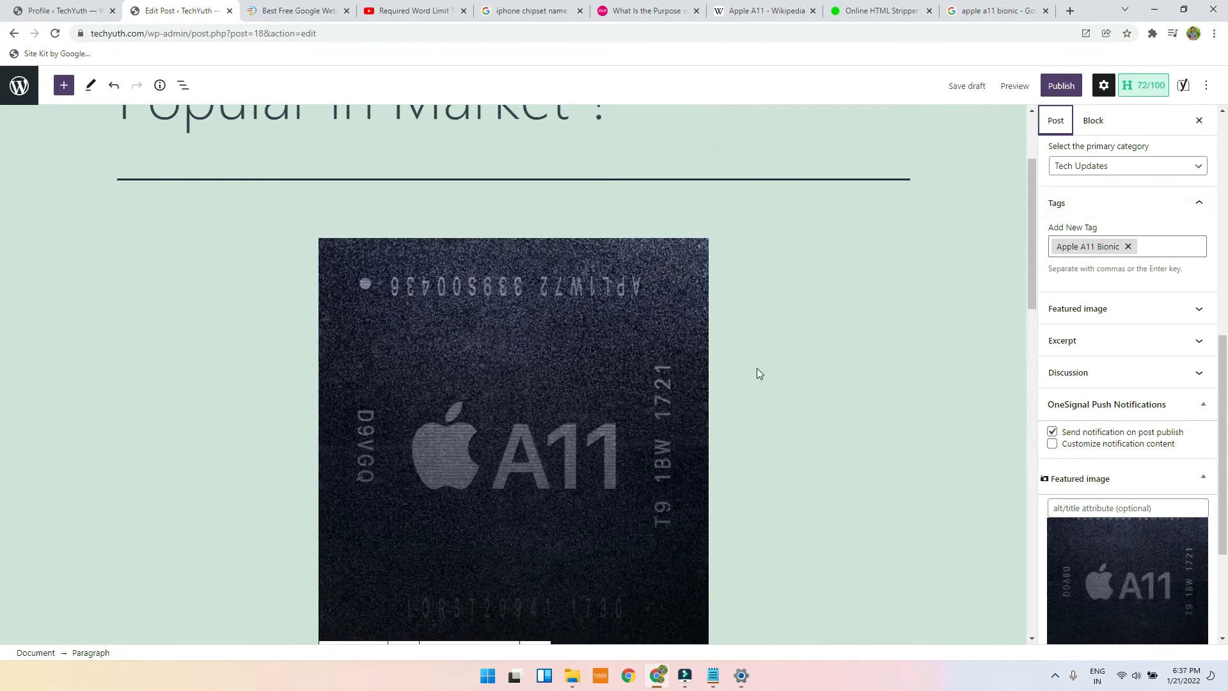
# Step: Try again to save the post about the Apple A11 Bionic as a draft
pyautogui.scroll(3, 757, 369)
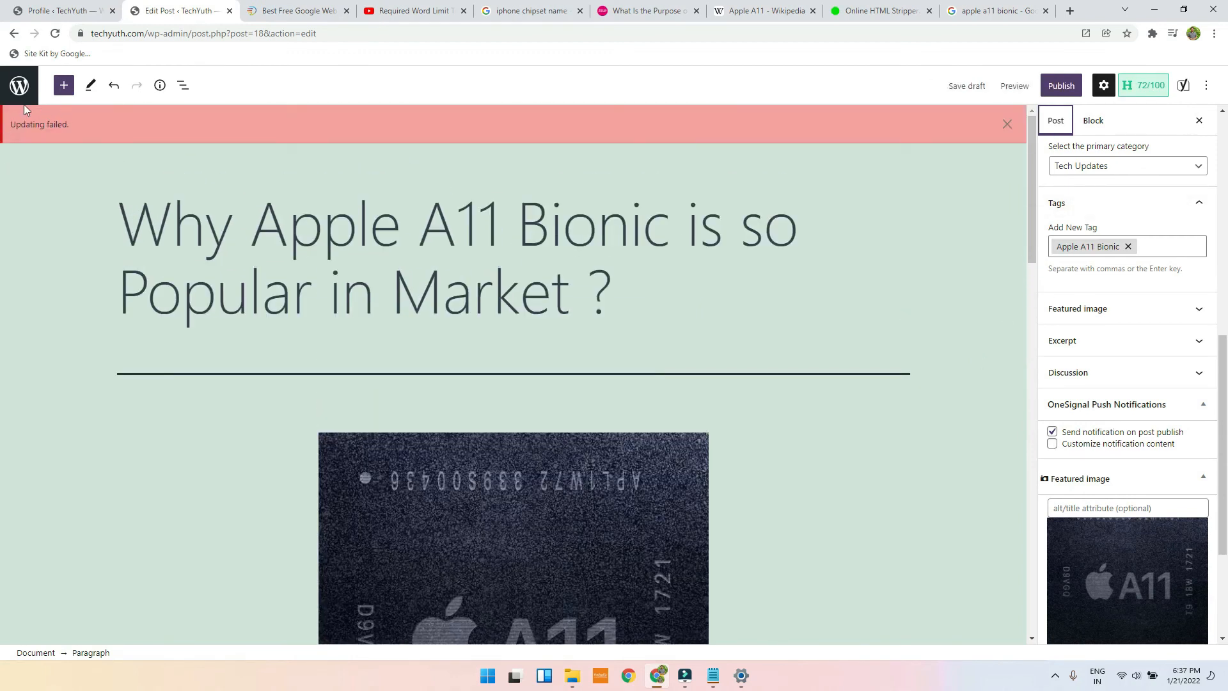
pyautogui.click(973, 87)
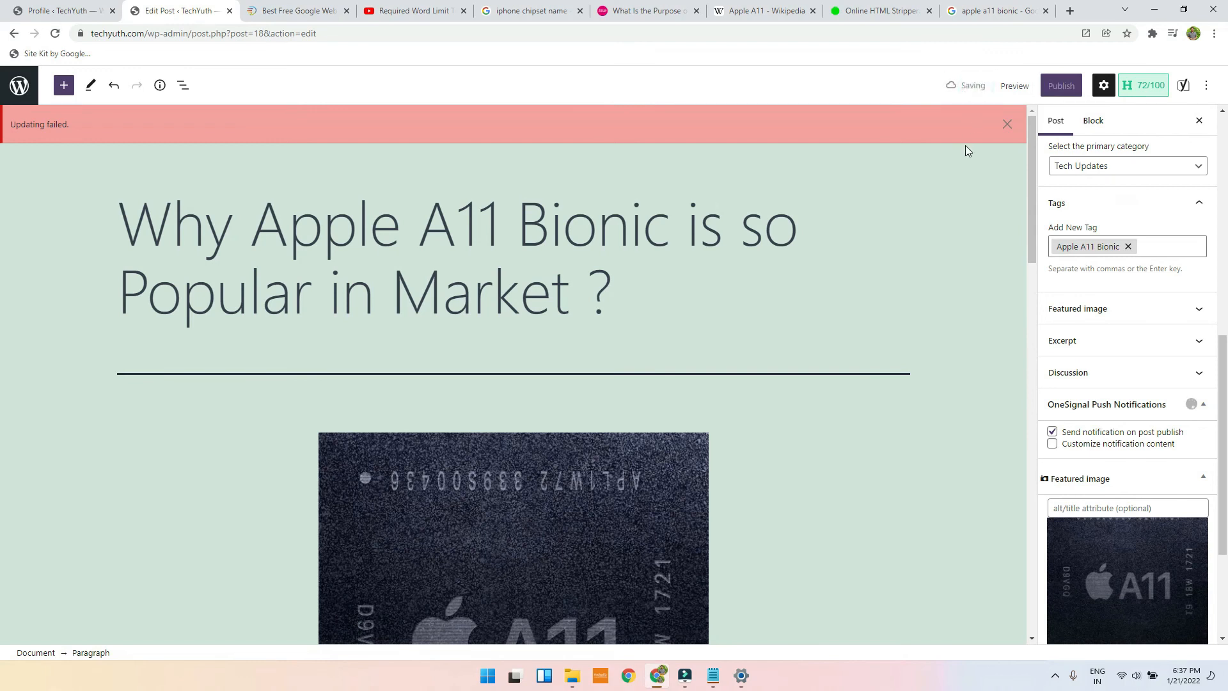
# Step: Look over the post's full content and its excerpt, push notification, external featured image and internal linking settings
pyautogui.scroll(-10, 1015, 288)
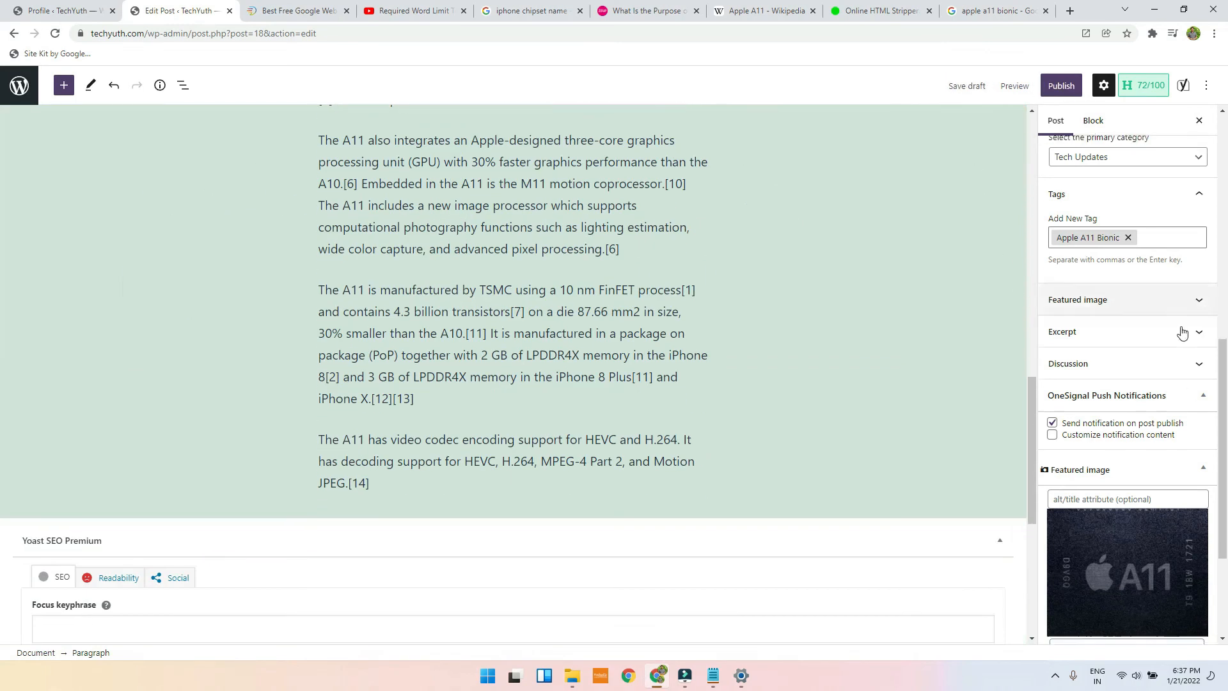
pyautogui.scroll(-3, 1182, 333)
pyautogui.scroll(10, 834, 341)
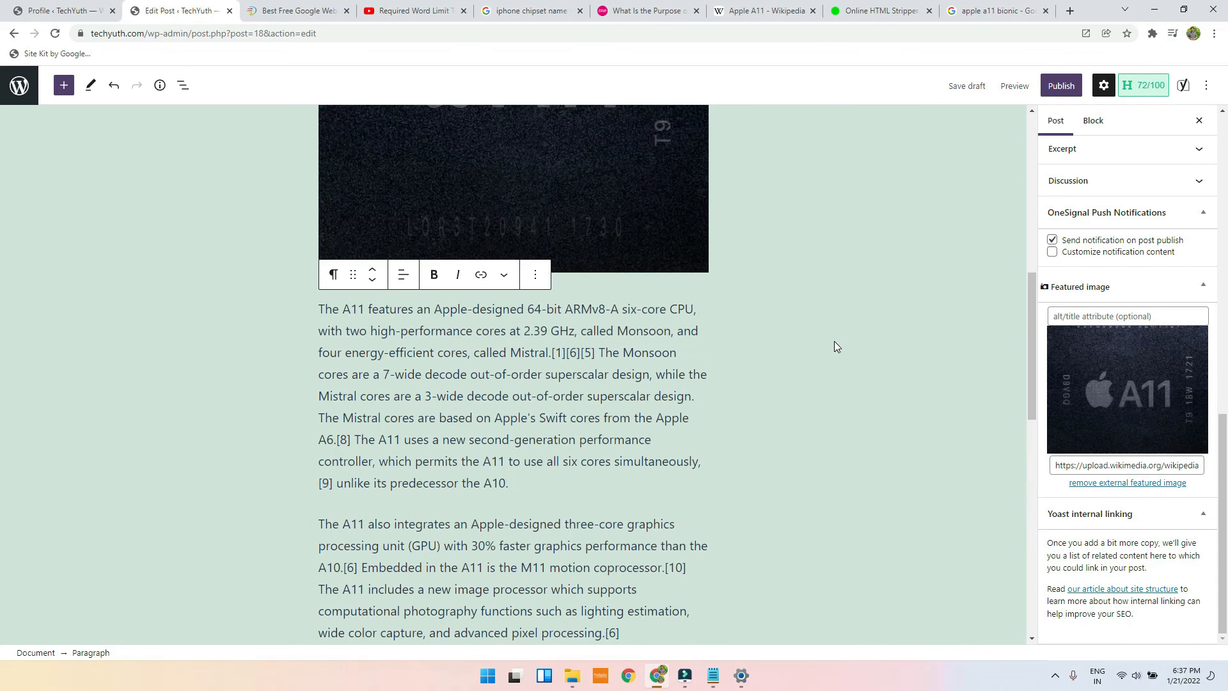
pyautogui.scroll(5, 471, 460)
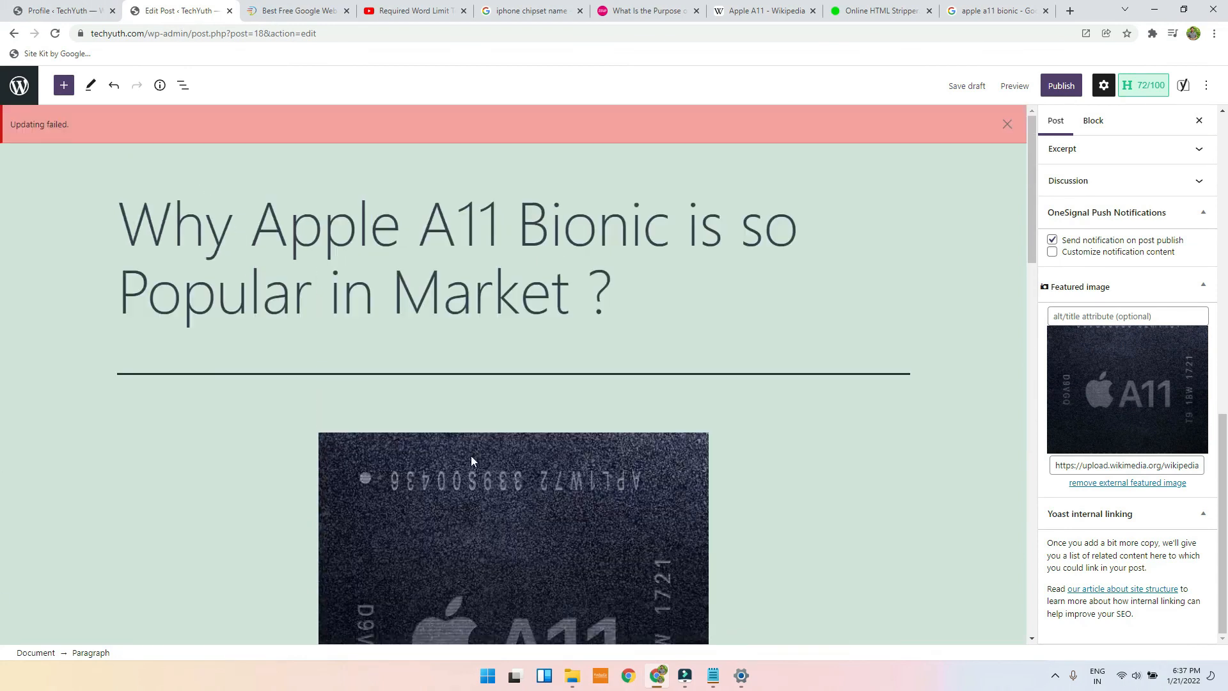
pyautogui.scroll(-3, 373, 206)
pyautogui.scroll(3, 888, 224)
pyautogui.click(1119, 152)
pyautogui.click(1118, 154)
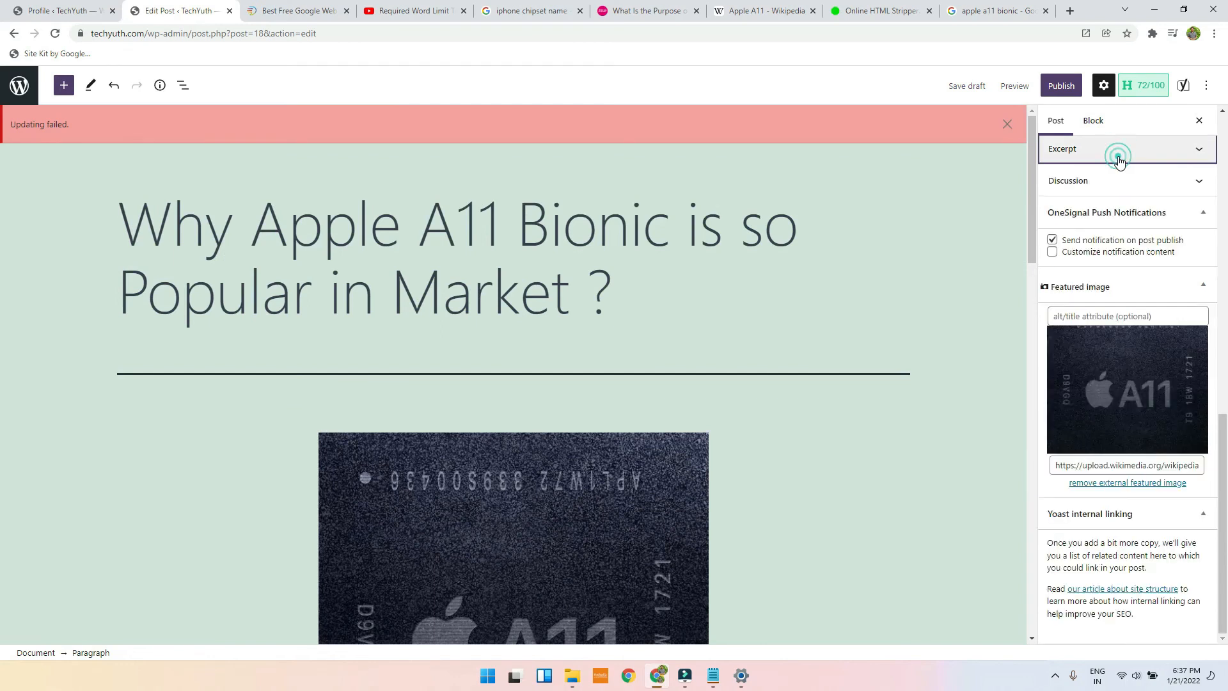